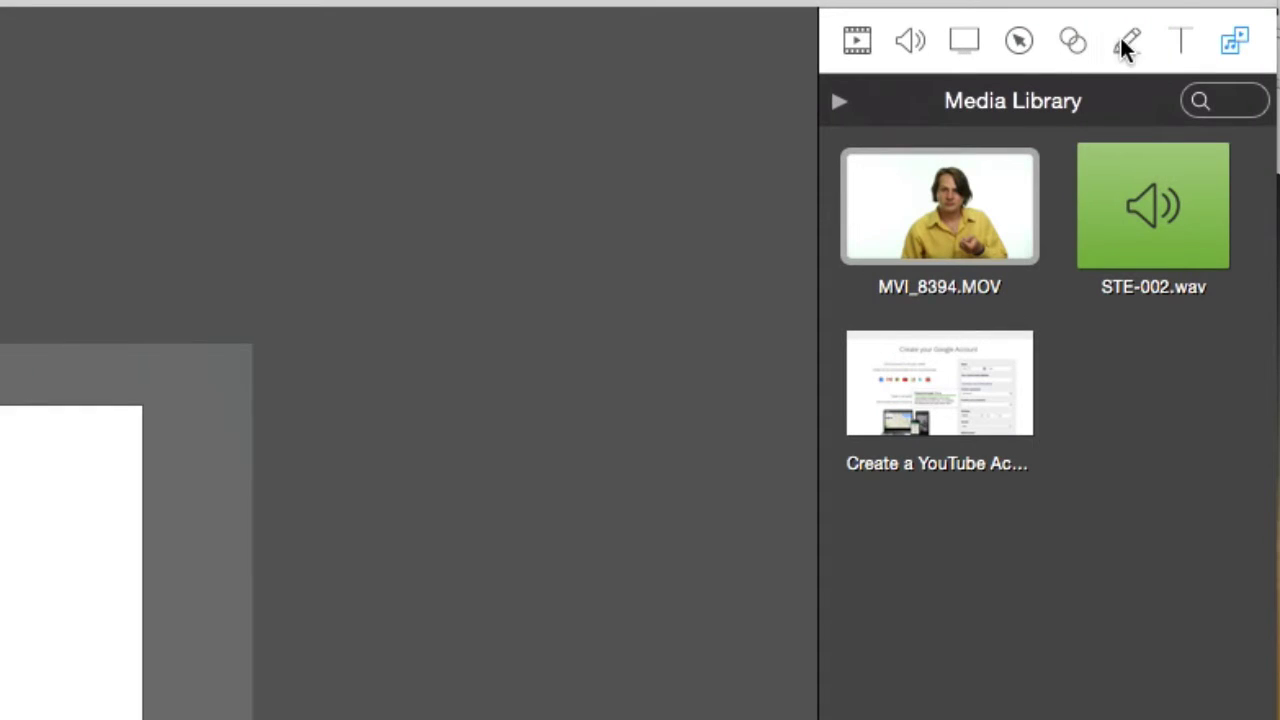
# Add a filled blue rectangle annotation at the top-left, plus a new text item
pyautogui.click(1120, 40)
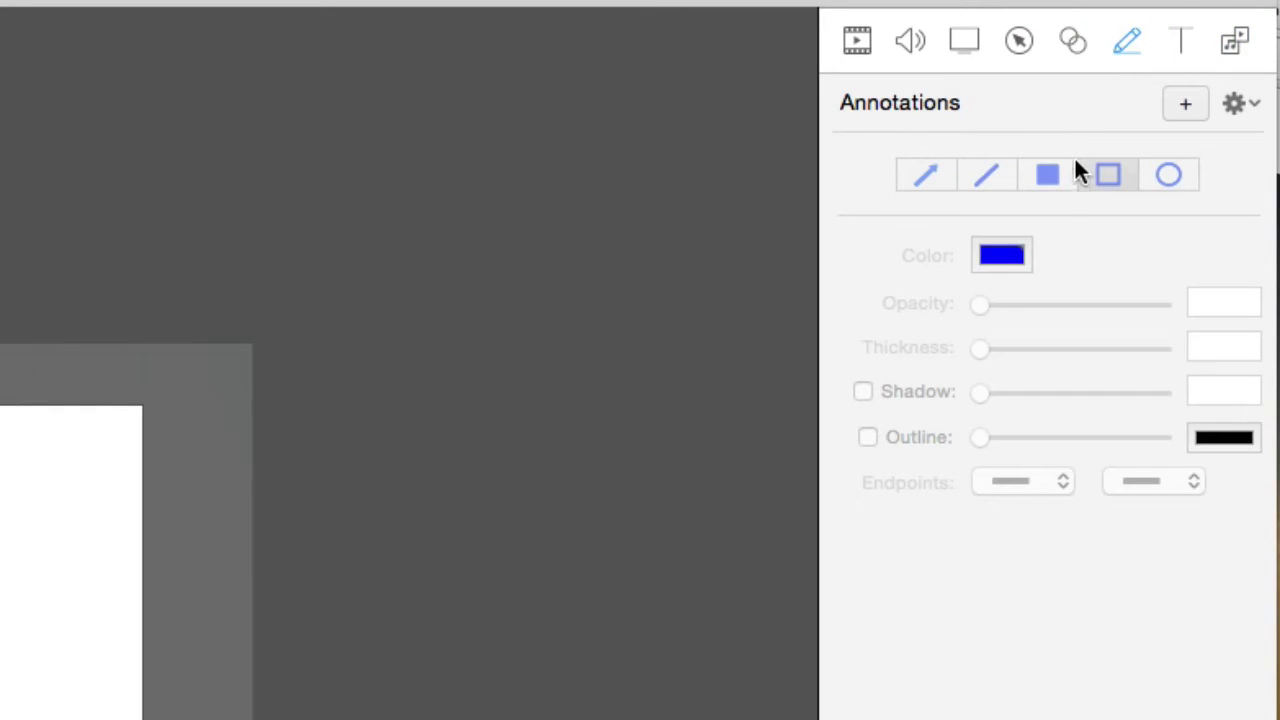
pyautogui.click(1185, 110)
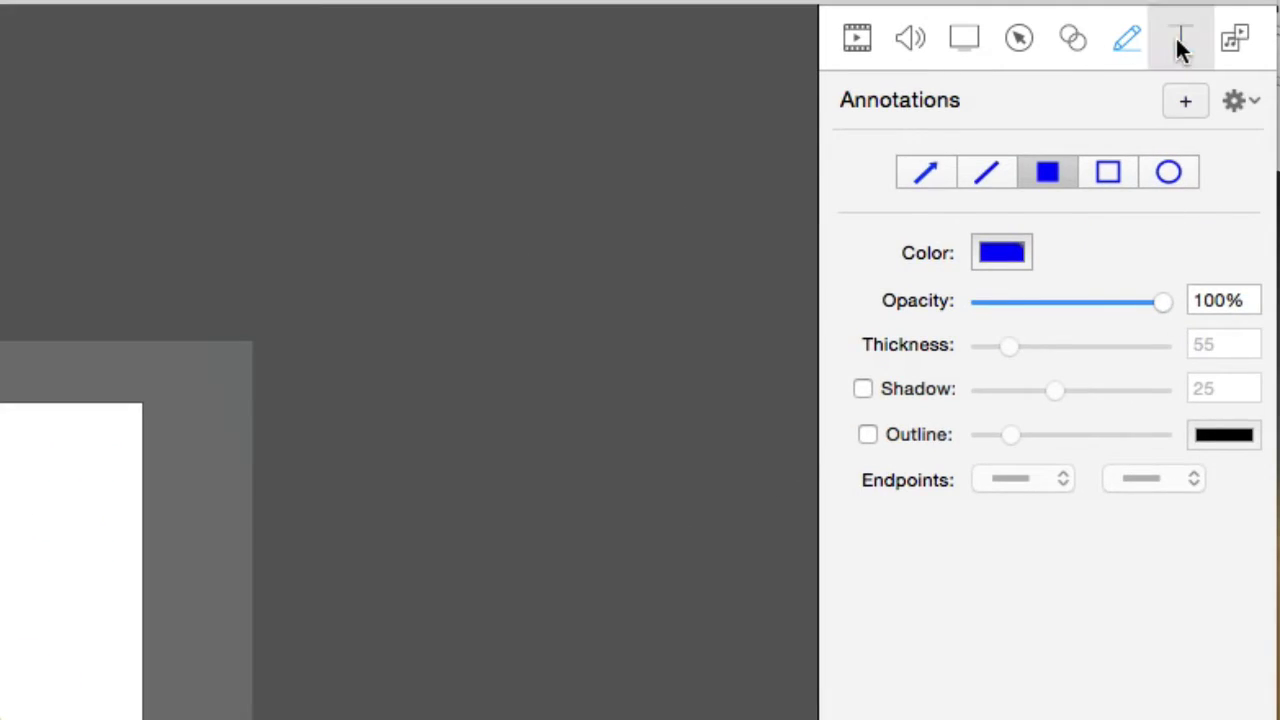
pyautogui.click(1179, 40)
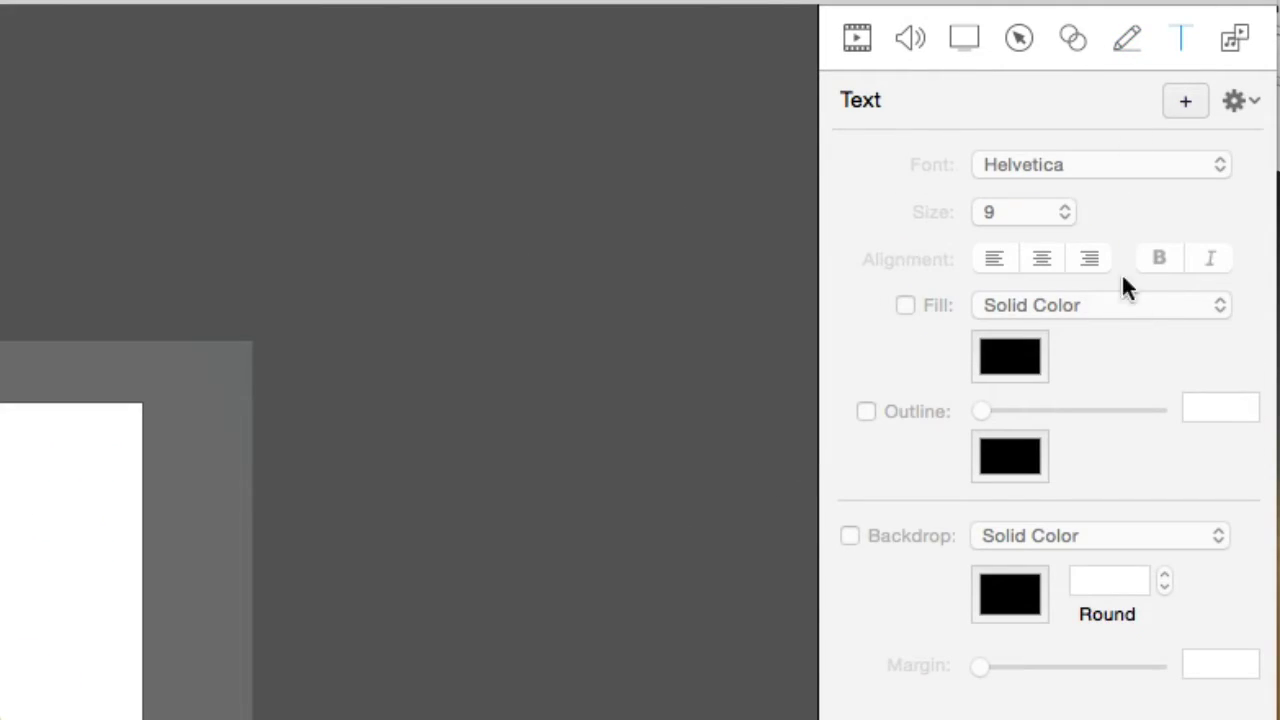
pyautogui.click(1190, 100)
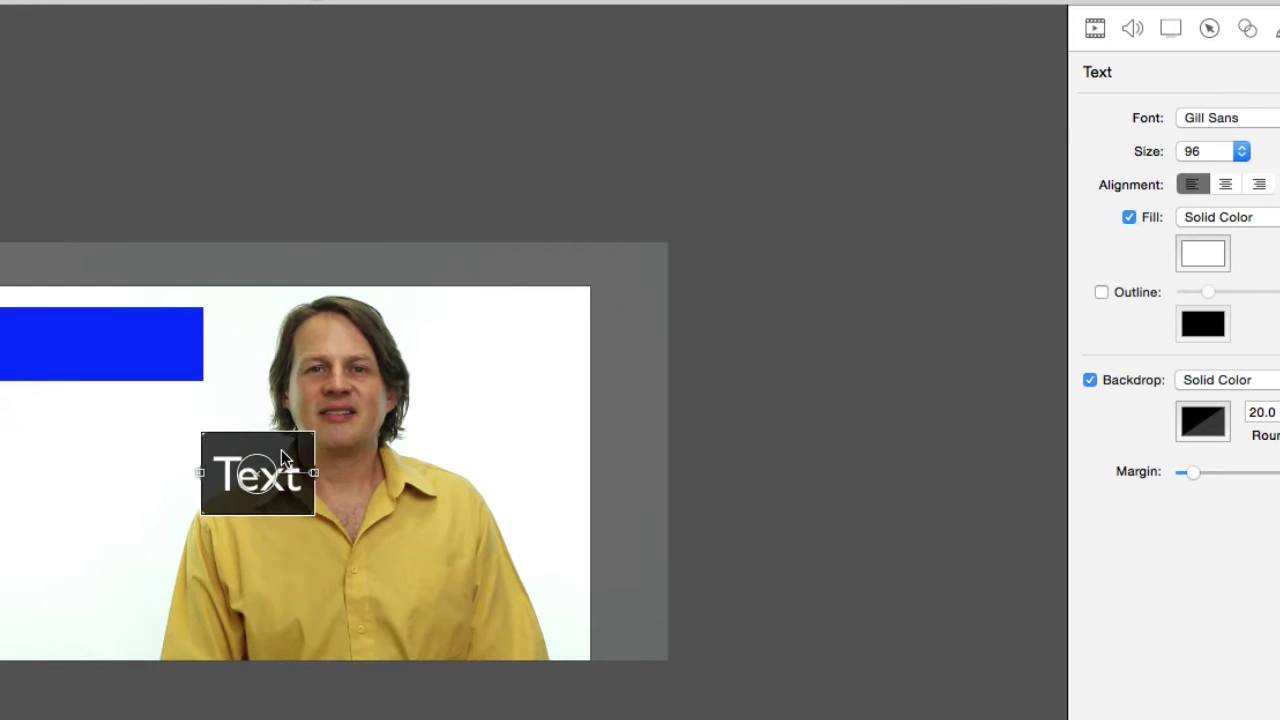
# Move the text onto the blue box, change it to 'Subscribe', and turn off Backdrop
pyautogui.moveTo(281, 452)
pyautogui.mouseDown()
pyautogui.moveTo(89, 326)
pyautogui.moveTo(51, 331)
pyautogui.moveTo(68, 370)
pyautogui.mouseUp()
pyautogui.doubleClick(57, 360)
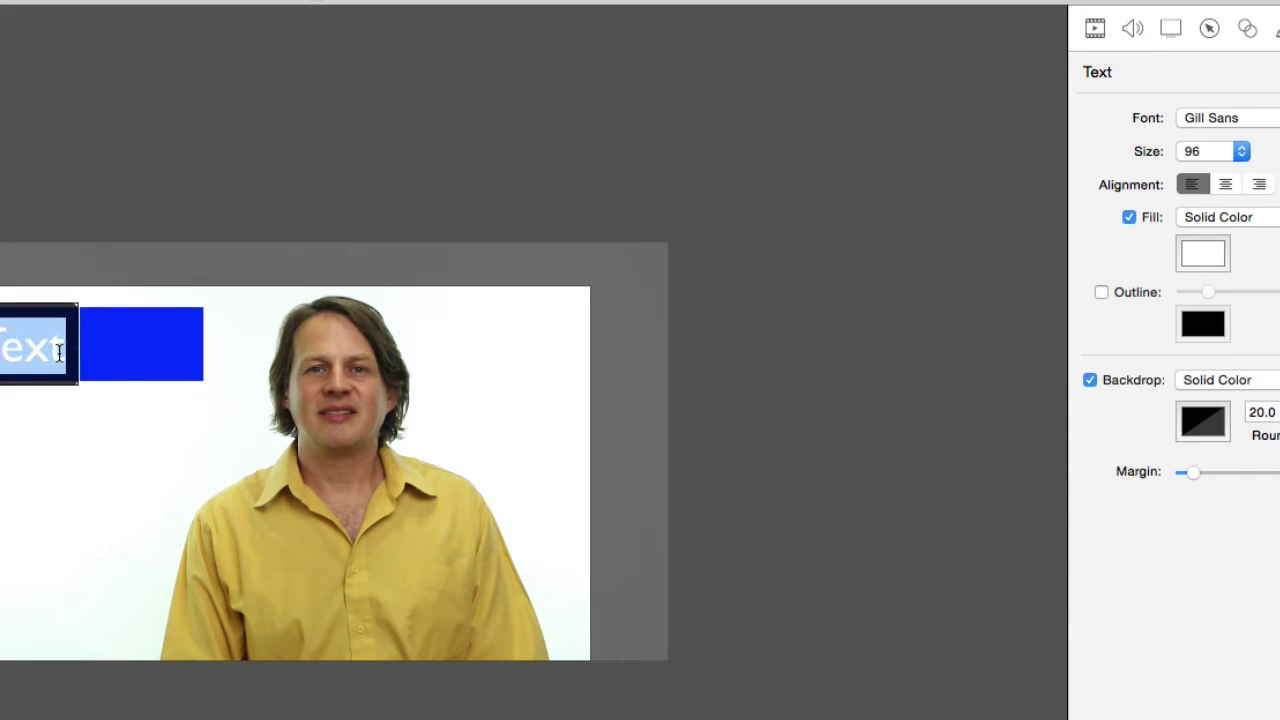
pyautogui.write('Subscribe')
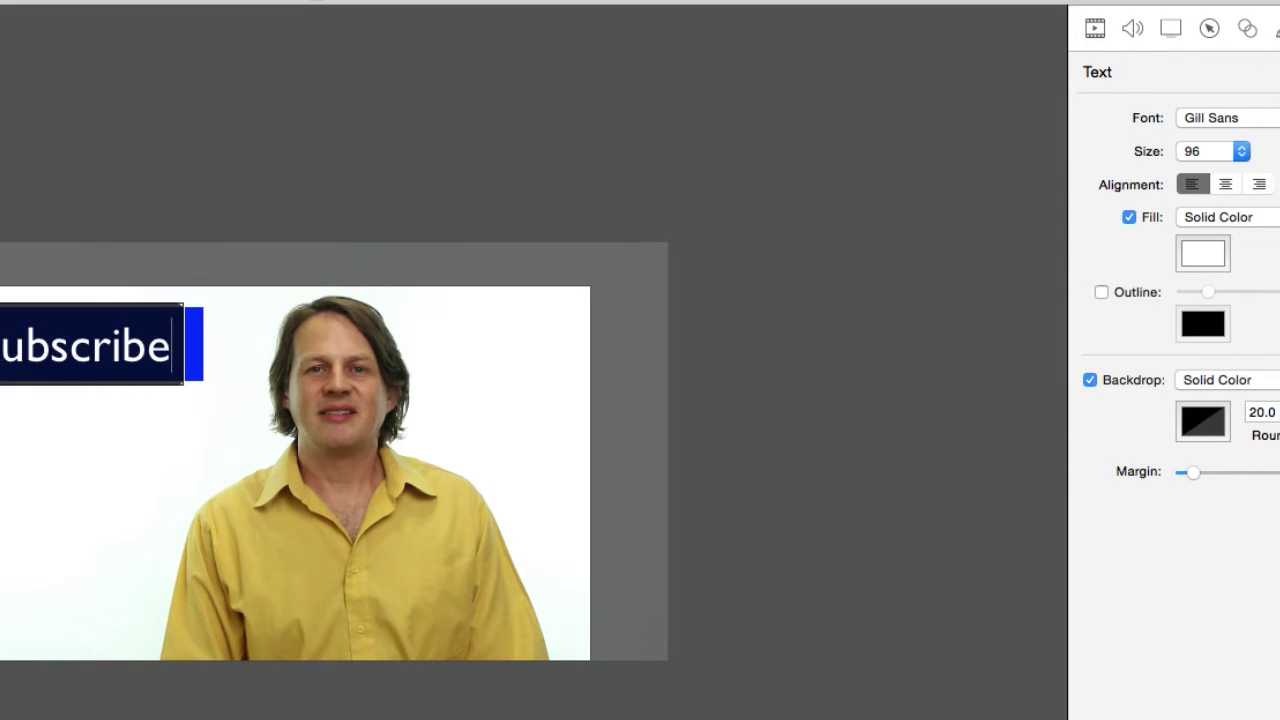
pyautogui.press('Escape')
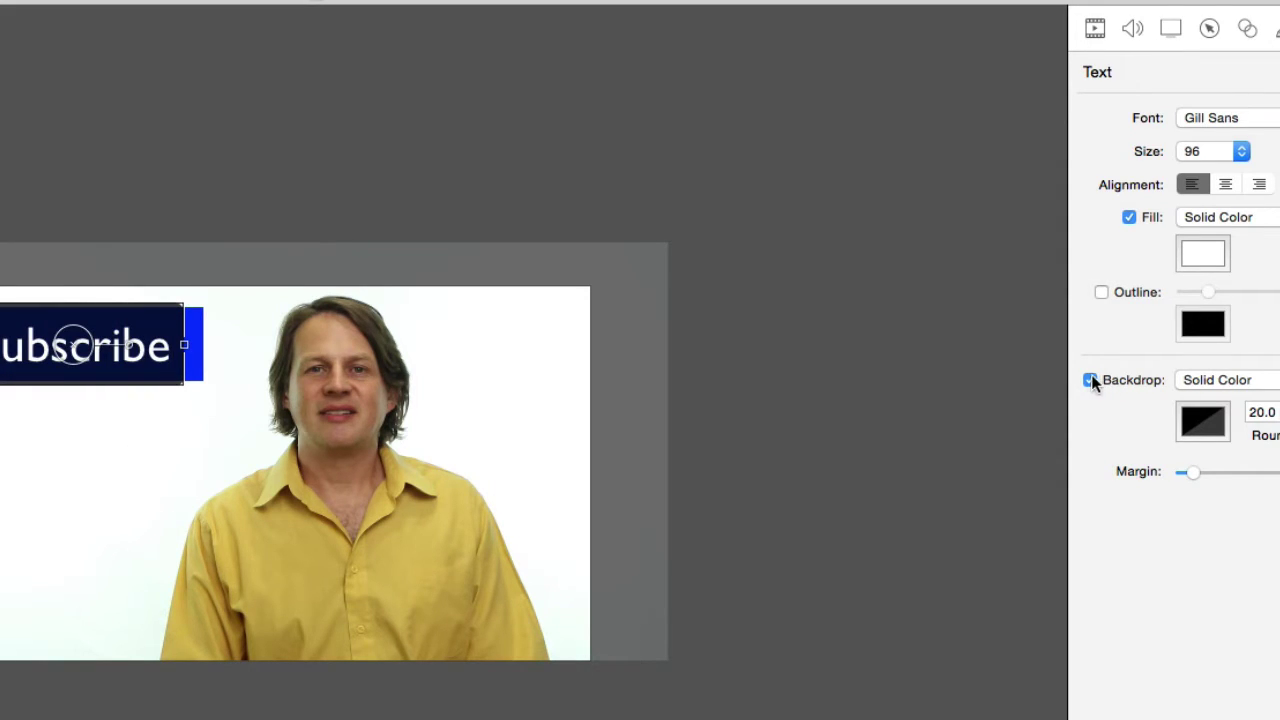
pyautogui.click(1090, 380)
pyautogui.click(481, 371)
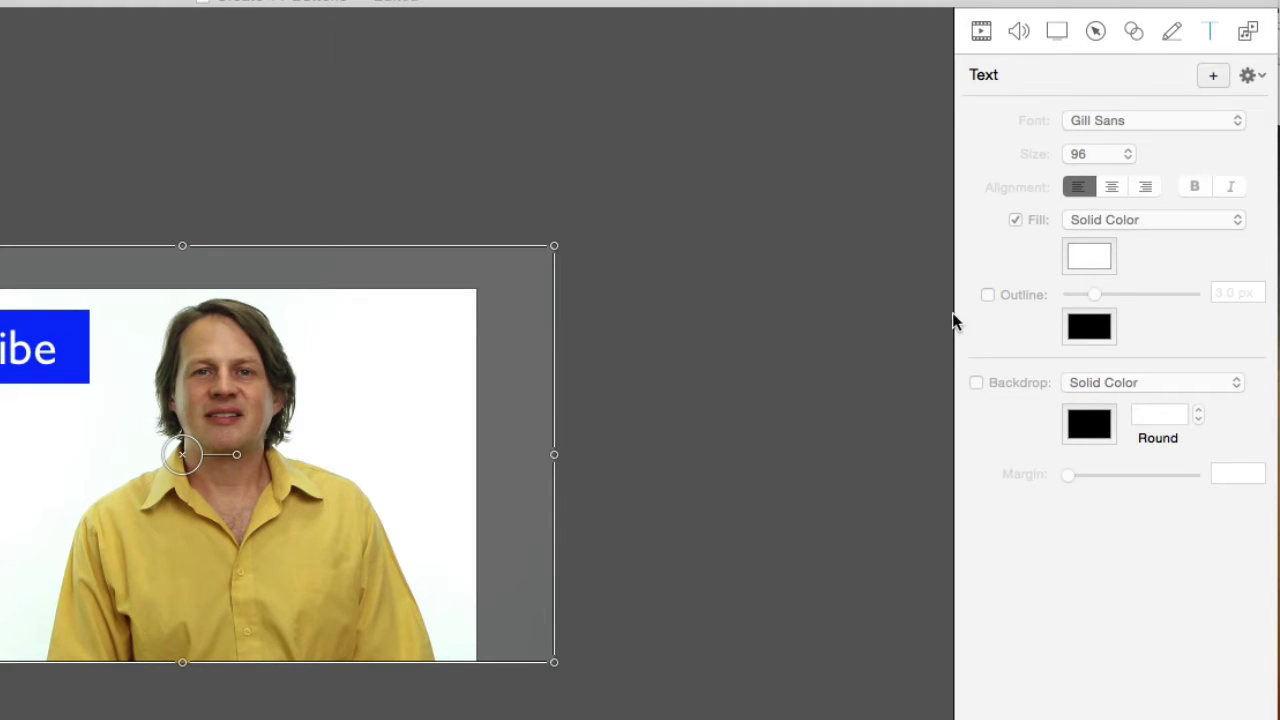
# Add the Create a YouTube Account clip, trimmed to 4.8 s and shrunk to a small inset
pyautogui.click(1248, 32)
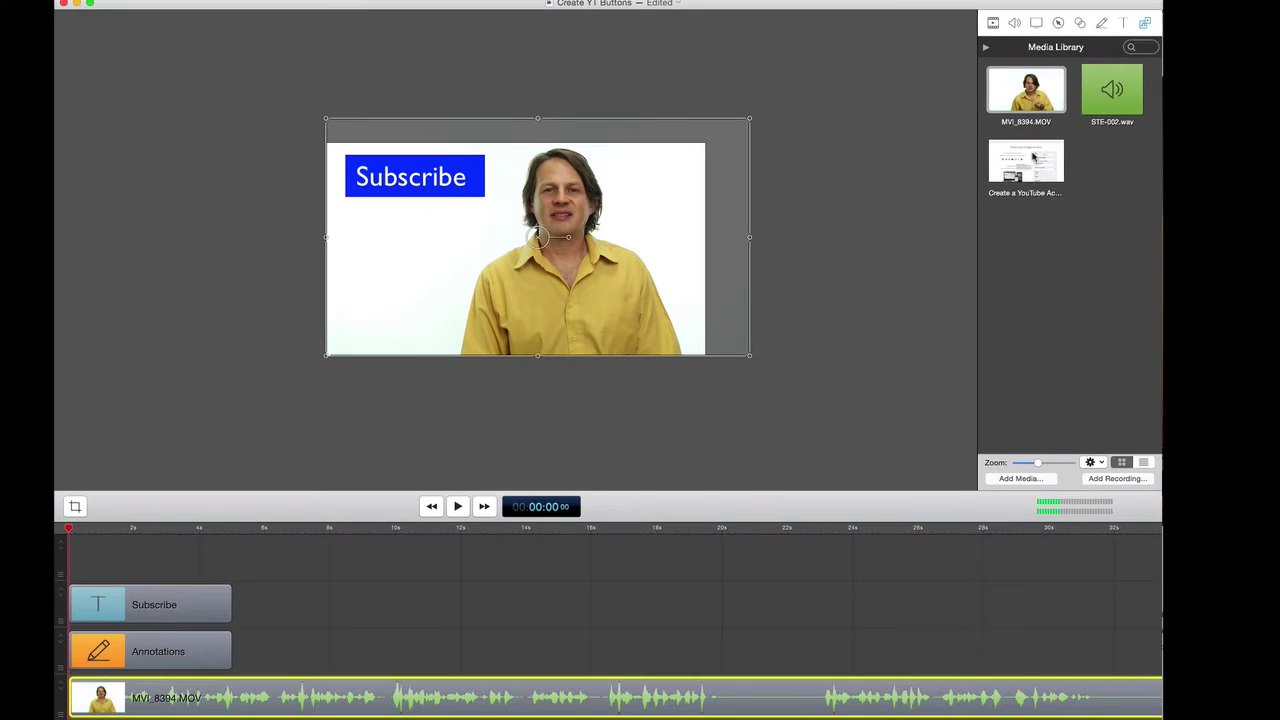
pyautogui.moveTo(1033, 157); pyautogui.dragTo(78, 561)
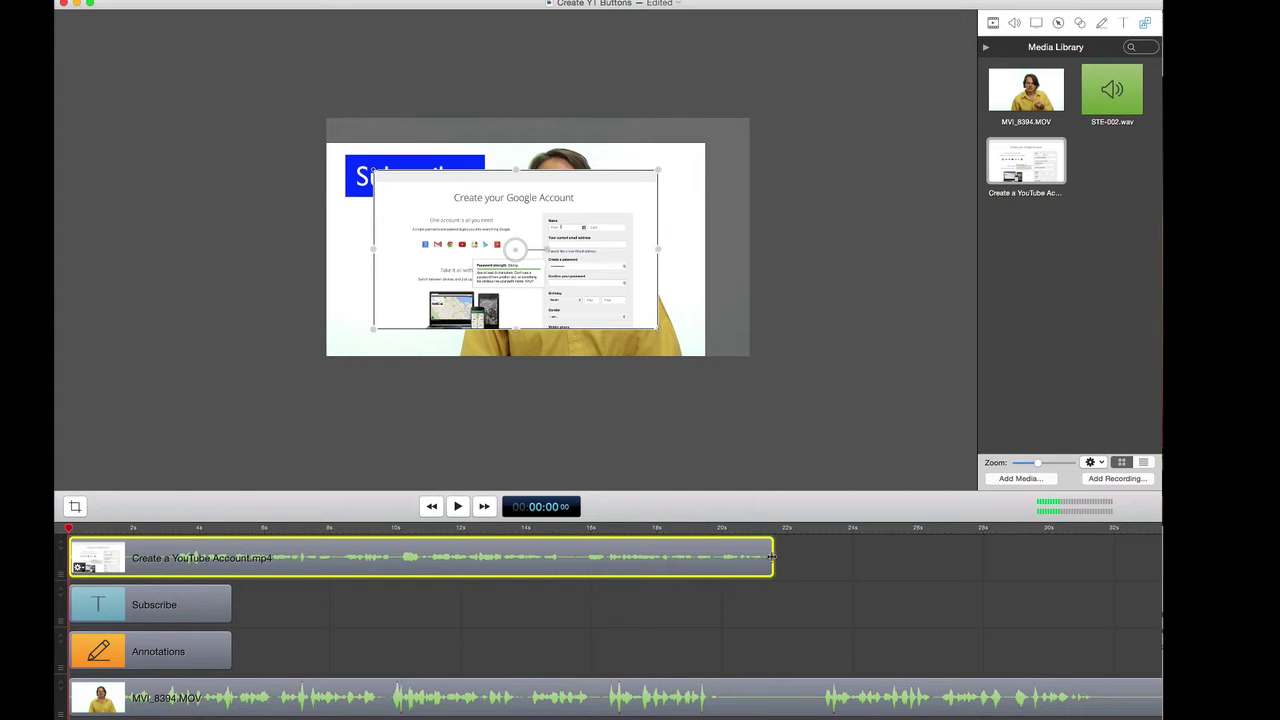
pyautogui.moveTo(772, 557); pyautogui.dragTo(224, 548)
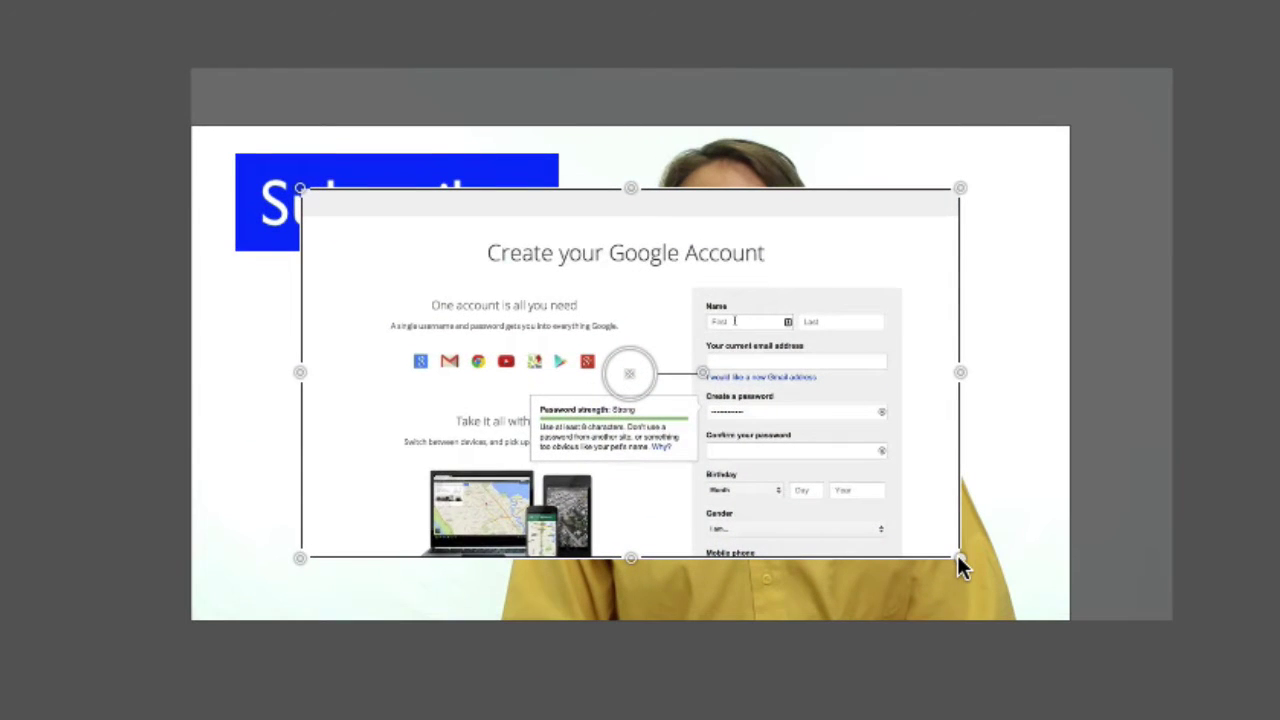
pyautogui.moveTo(957, 556)
pyautogui.mouseDown()
pyautogui.moveTo(560, 368)
pyautogui.moveTo(598, 391)
pyautogui.mouseUp()
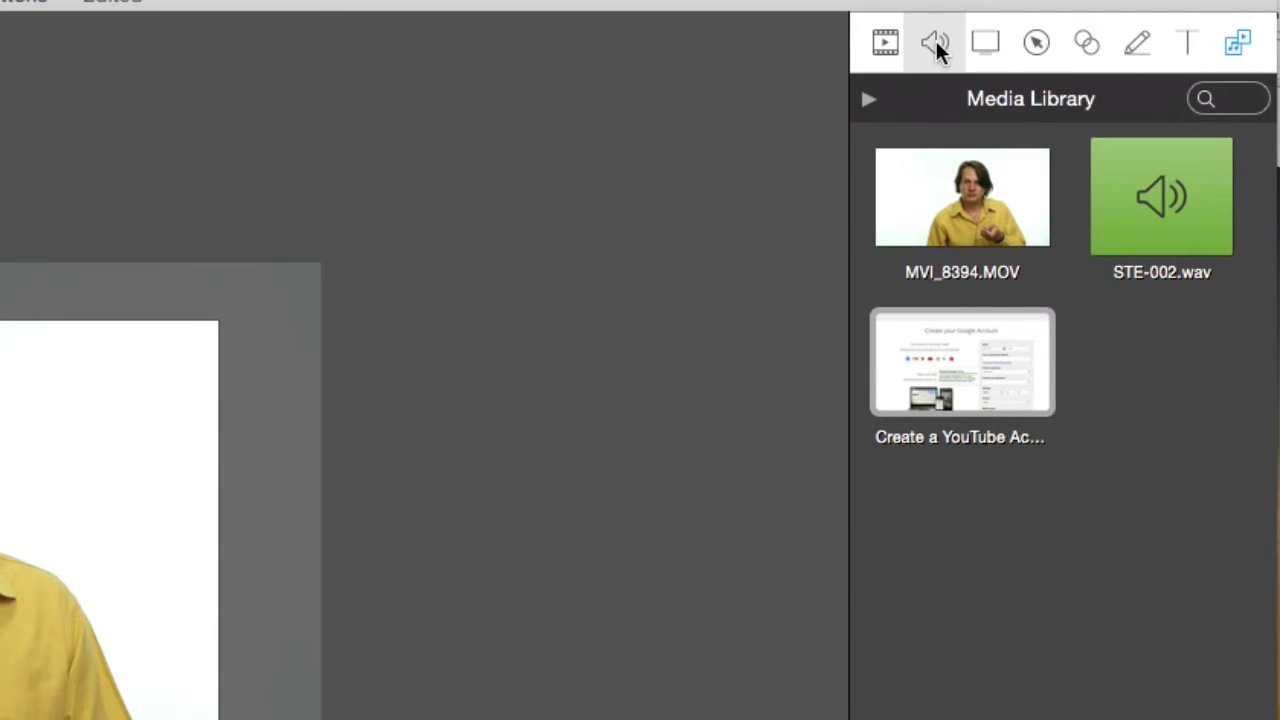
# Set the account-creation overlay clip's audio volume to 0%
pyautogui.click(935, 44)
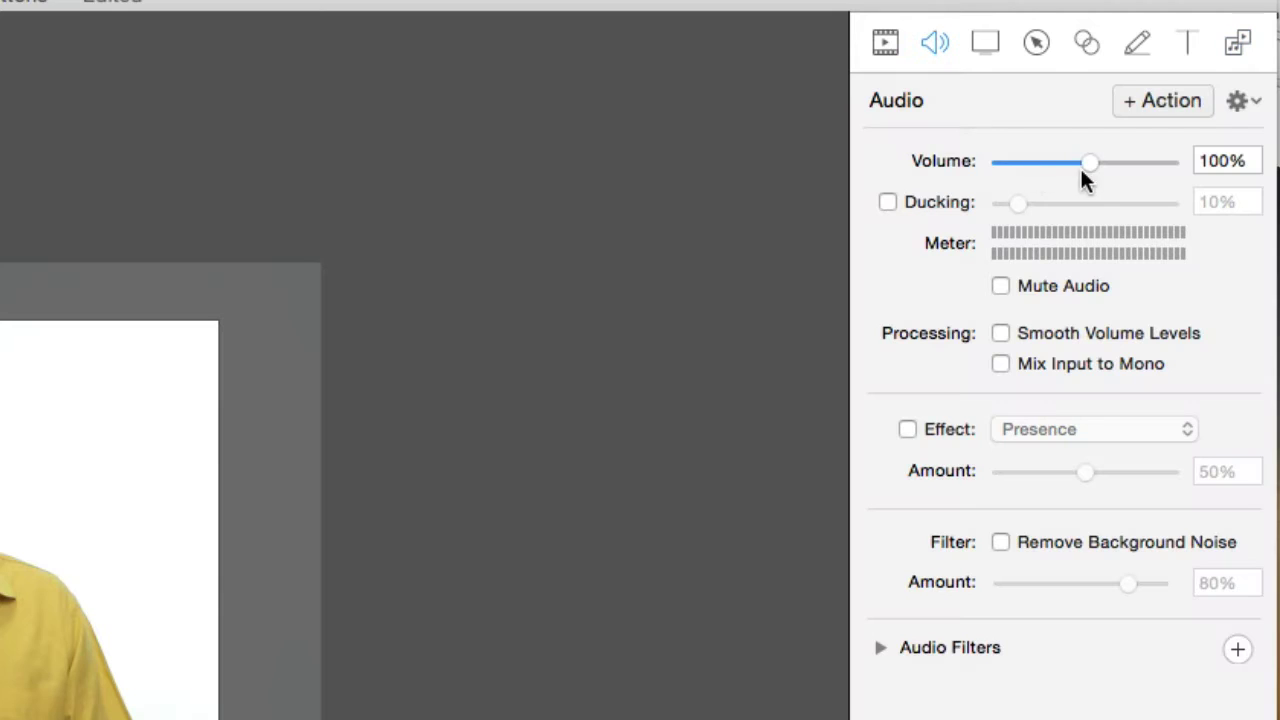
pyautogui.moveTo(1088, 158); pyautogui.dragTo(634, 471)
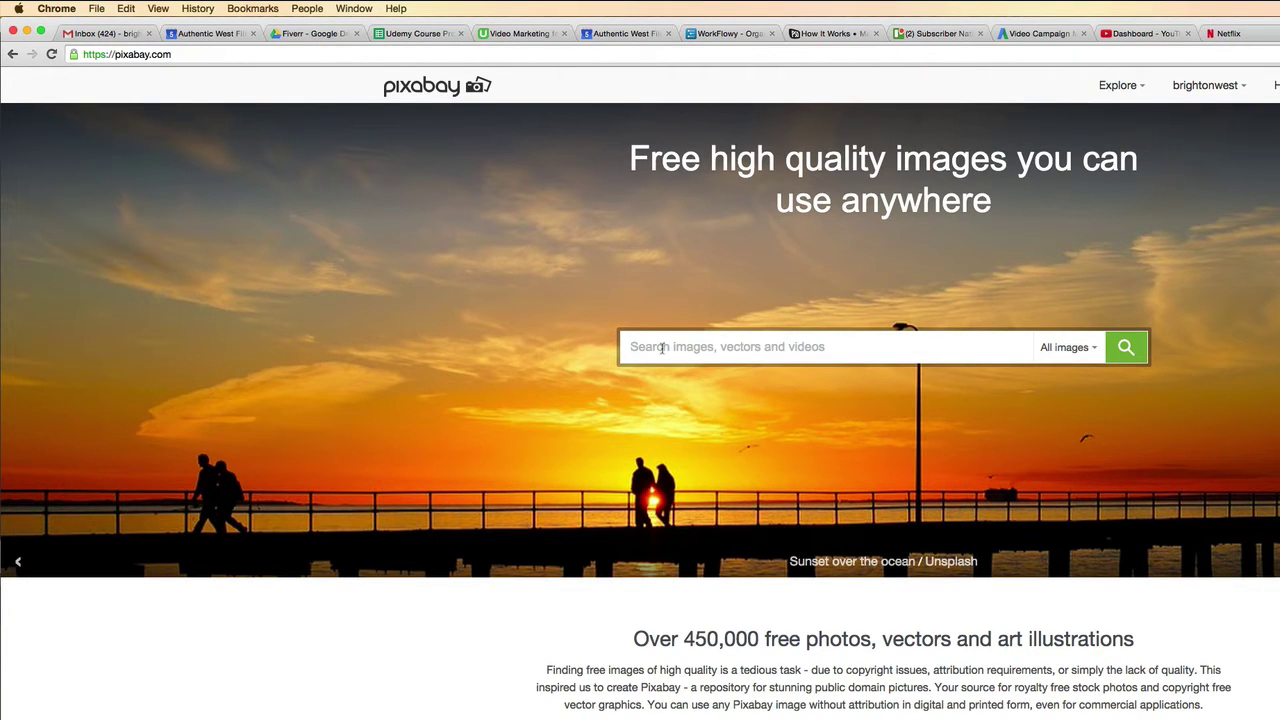
# Search Pixabay for 'button' filtered to Illustrations
pyautogui.write('button')
pyautogui.click(1089, 348)
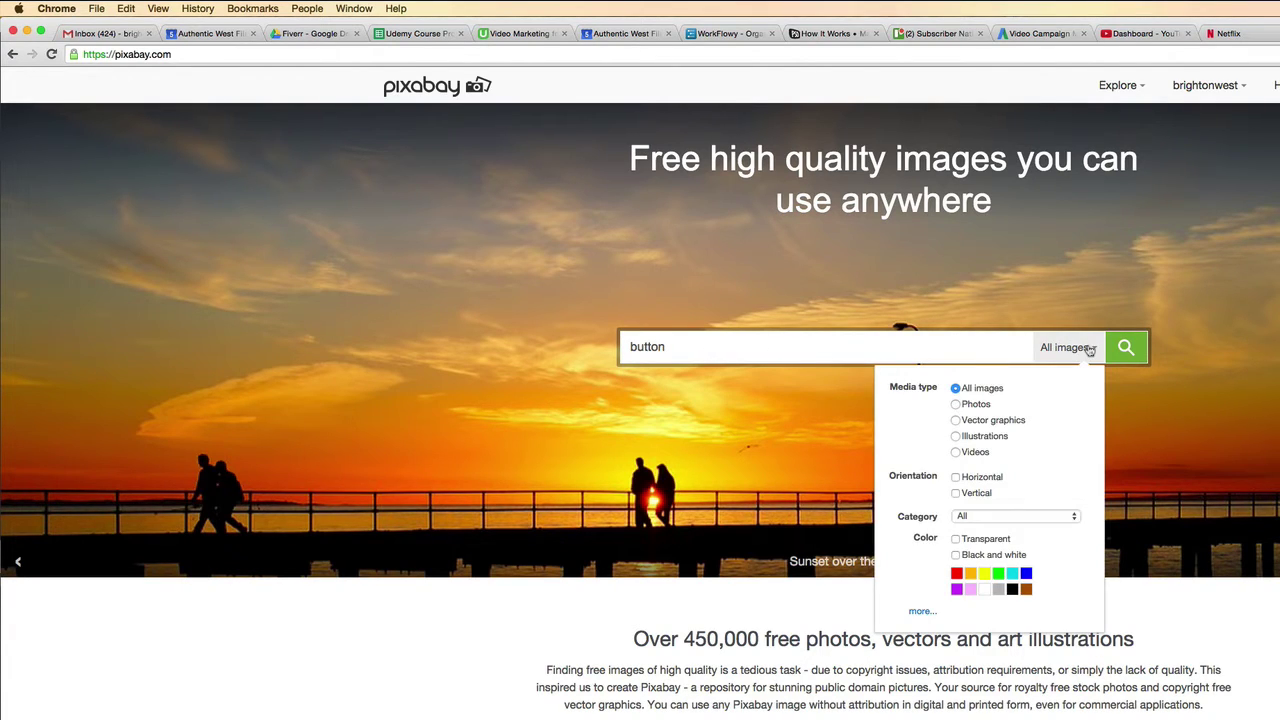
pyautogui.click(985, 438)
pyautogui.click(1125, 348)
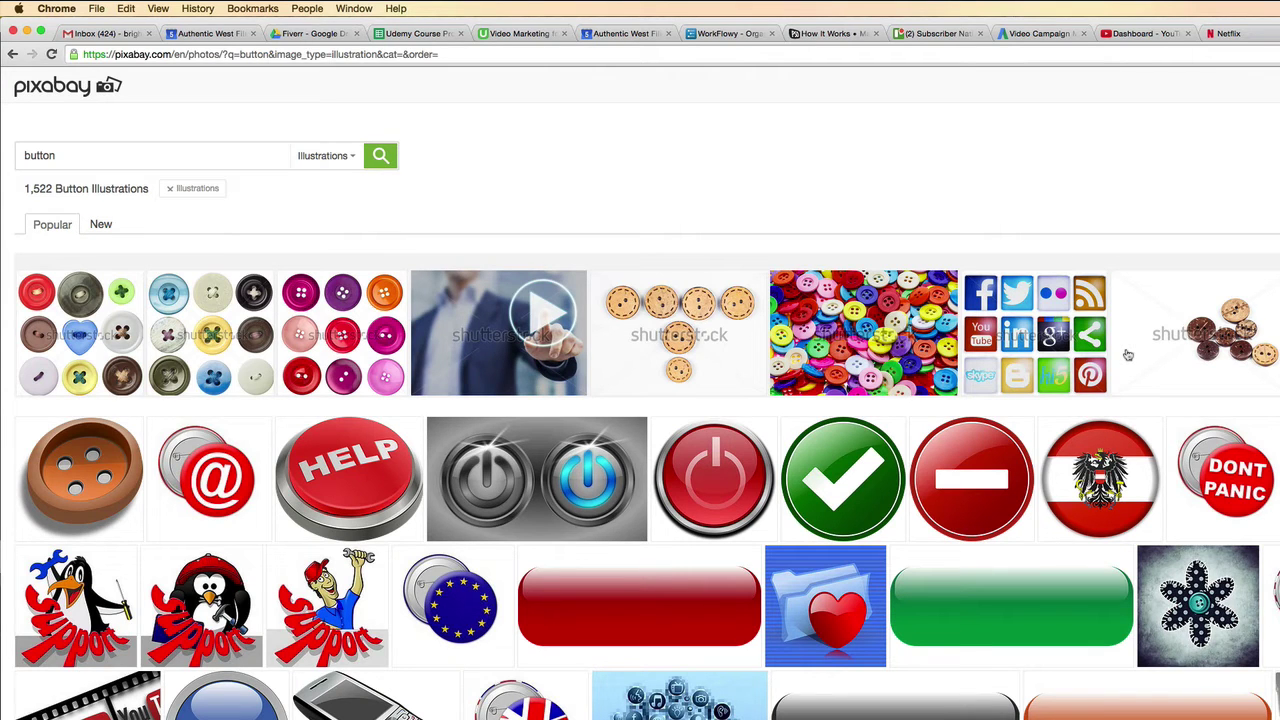
# Download the red glossy button at the small 640x320 size and return to ScreenFlow
pyautogui.moveTo(639, 606)
pyautogui.click(656, 622)
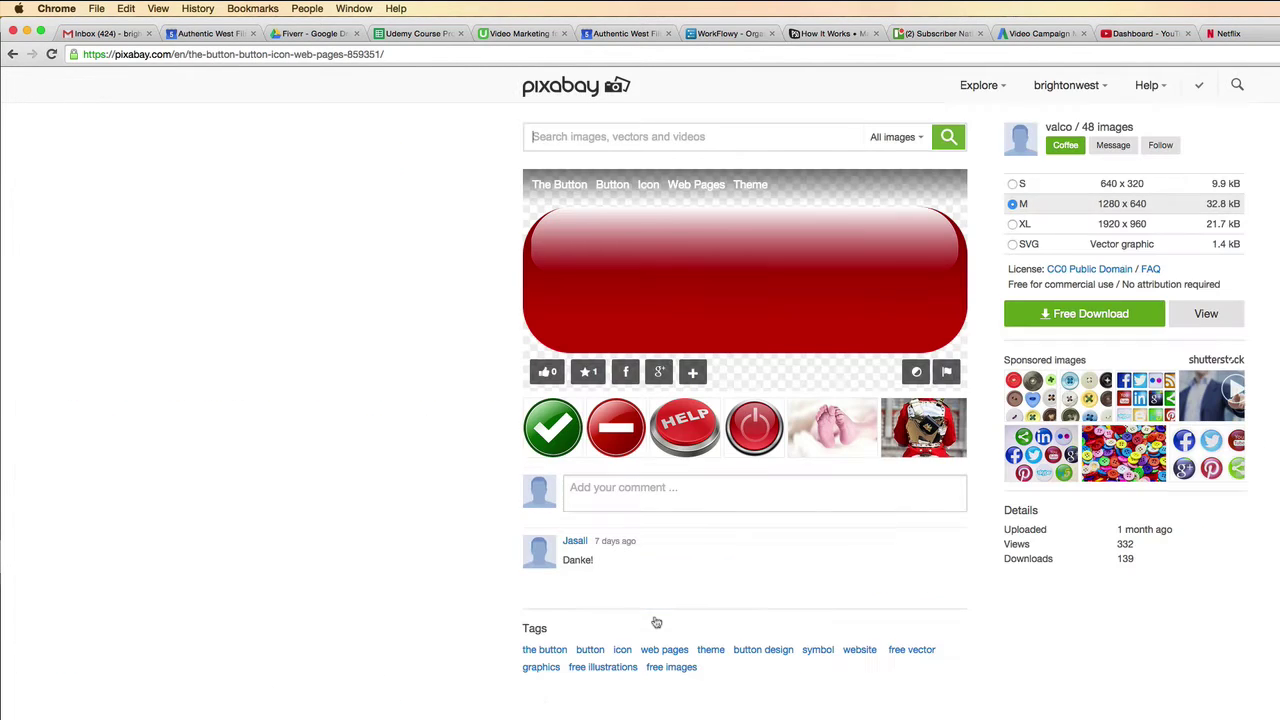
pyautogui.click(1071, 317)
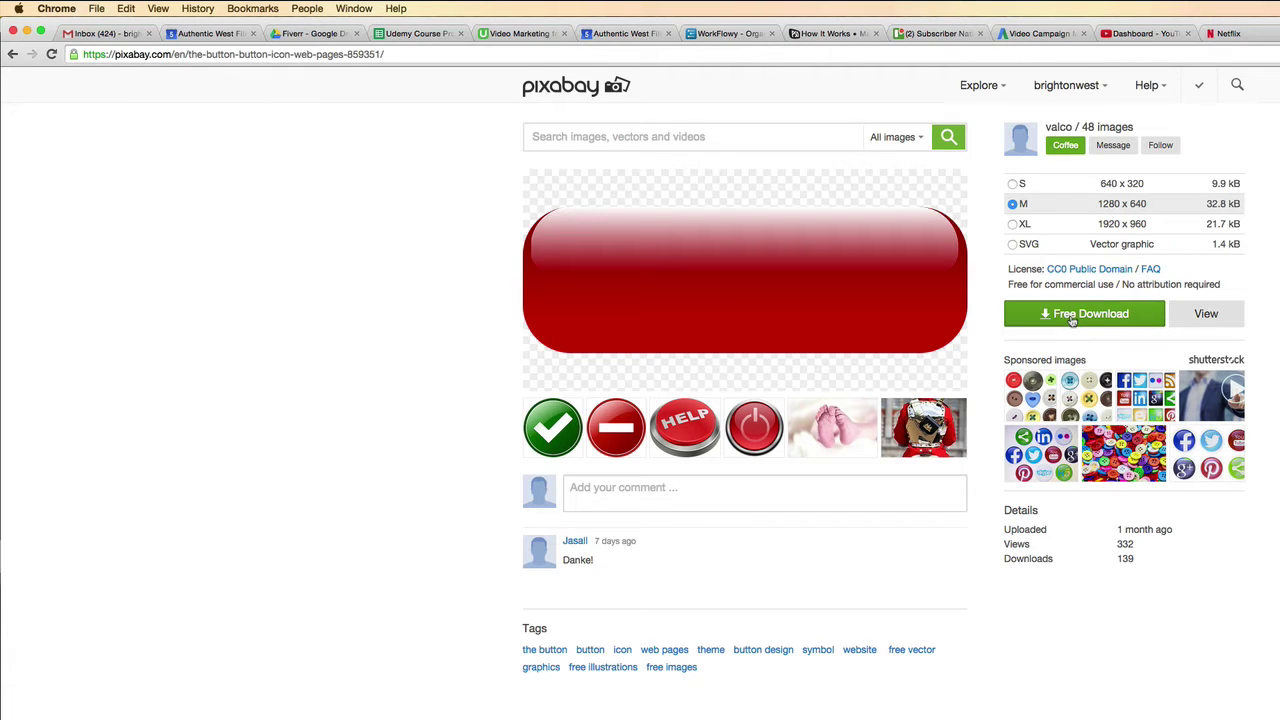
pyautogui.click(12, 55)
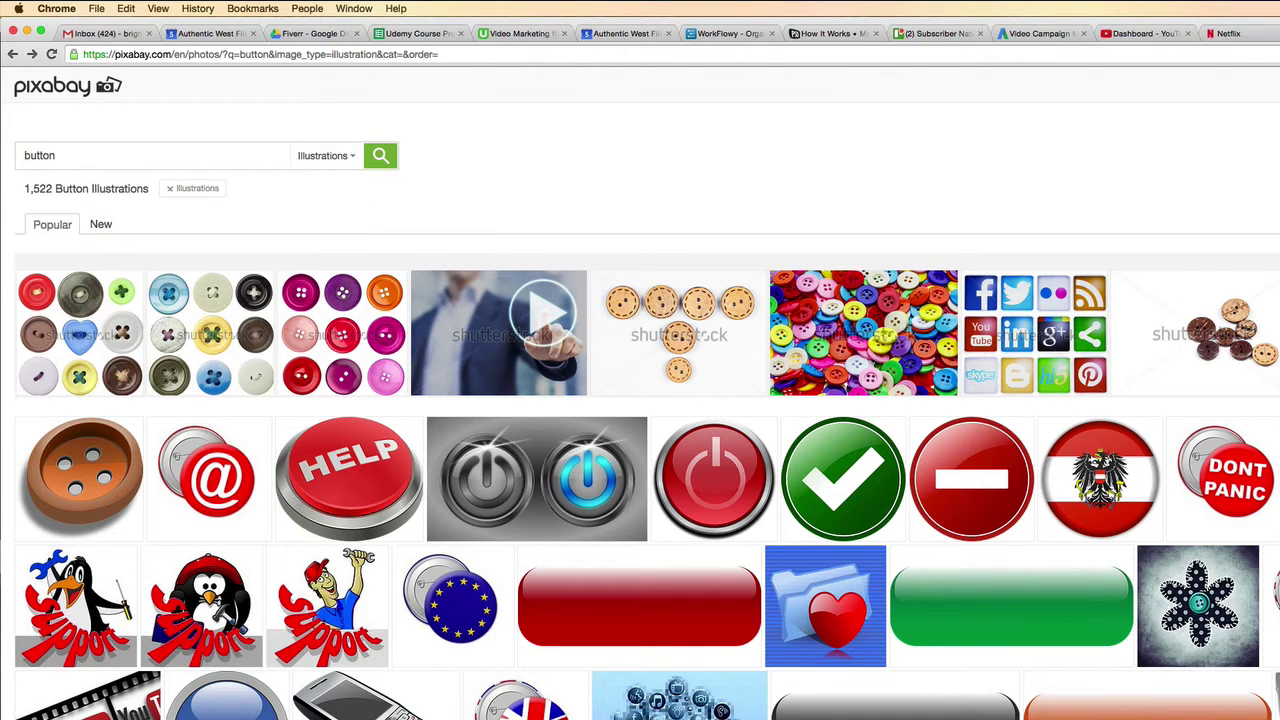
pyautogui.click(645, 604)
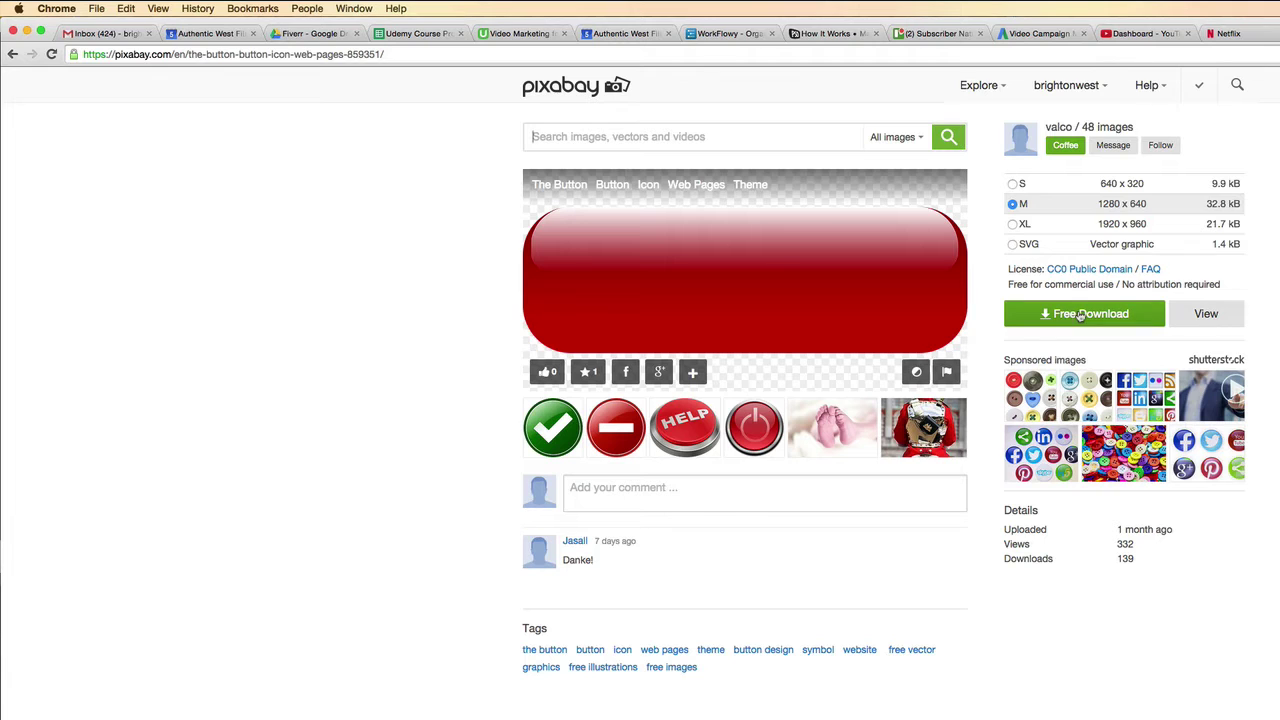
pyautogui.click(1014, 185)
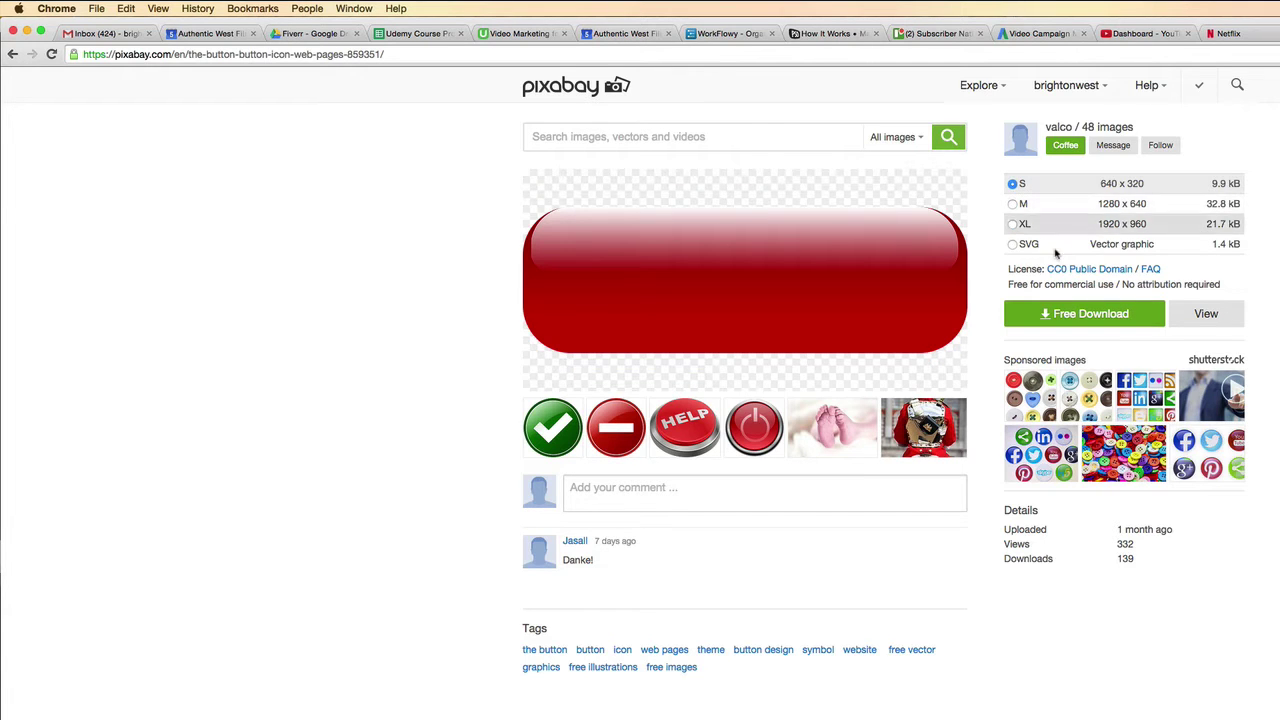
pyautogui.click(1081, 315)
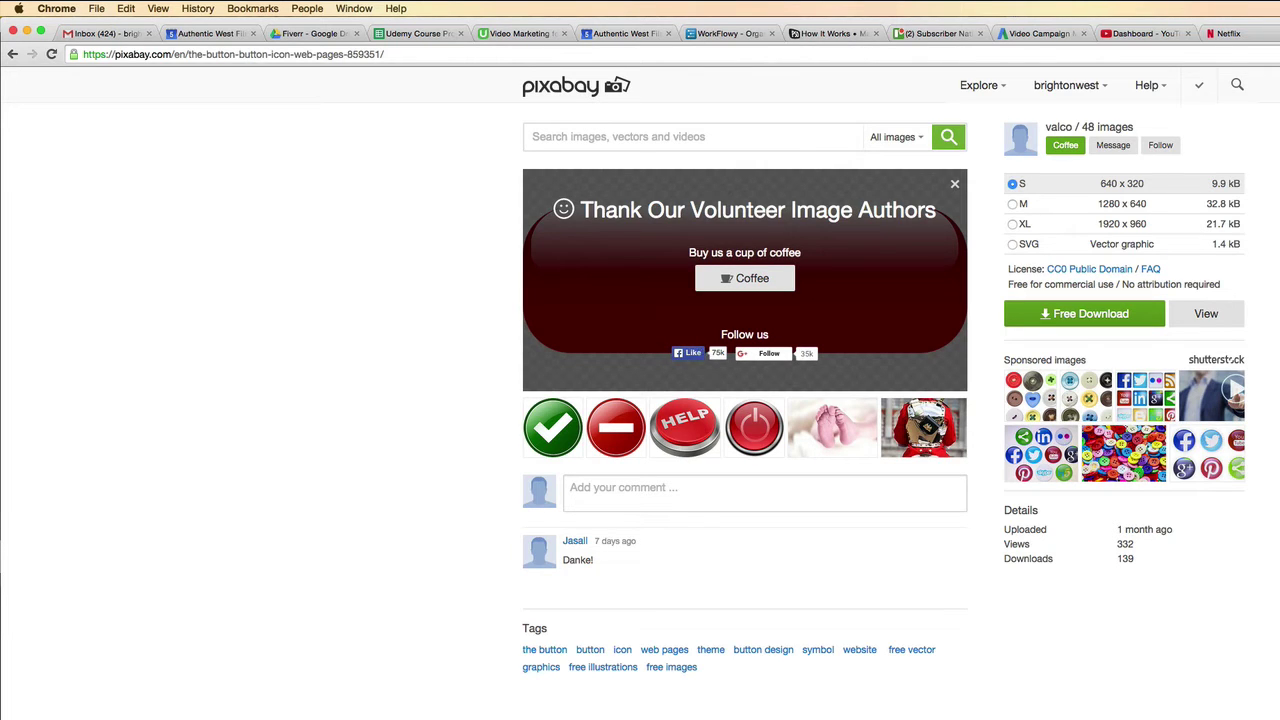
pyautogui.press('super+Tab')
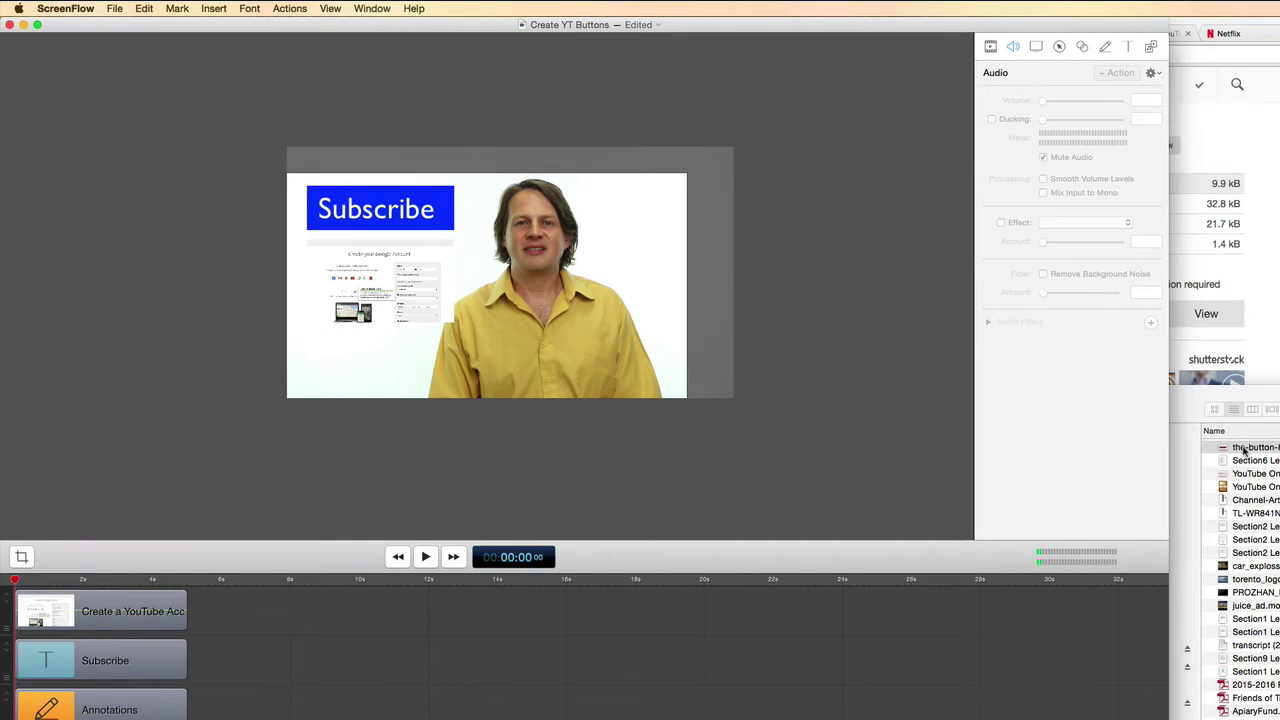
# Place the red button image at the timeline start, scaled down in the lower-left beneath the account inset
pyautogui.moveTo(1244, 450); pyautogui.dragTo(254, 612)
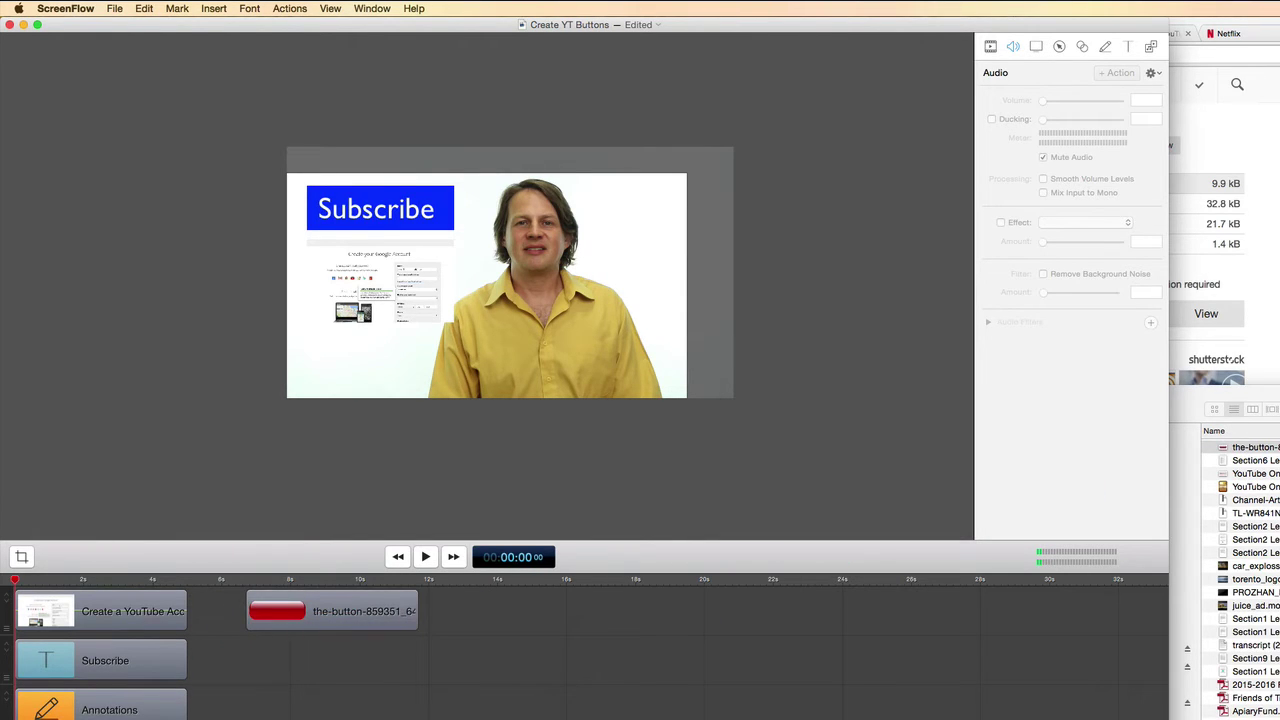
pyautogui.moveTo(324, 611); pyautogui.dragTo(95, 611)
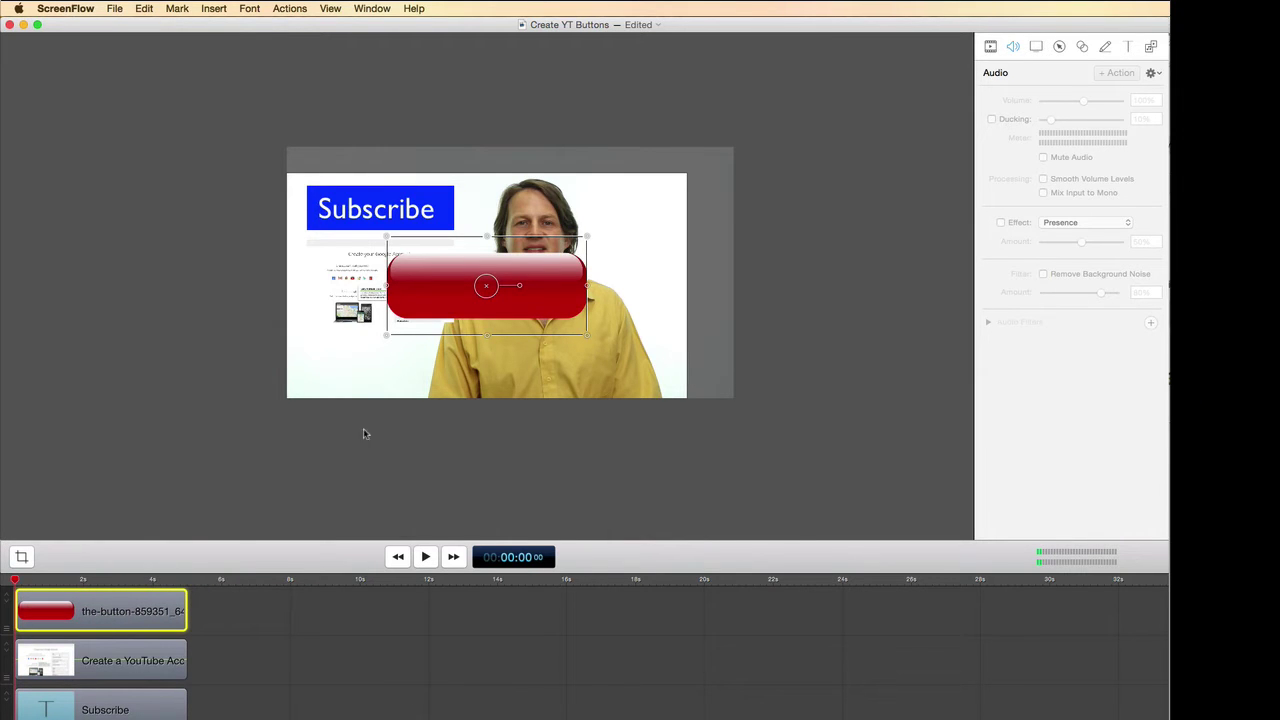
pyautogui.moveTo(512, 271); pyautogui.dragTo(432, 338)
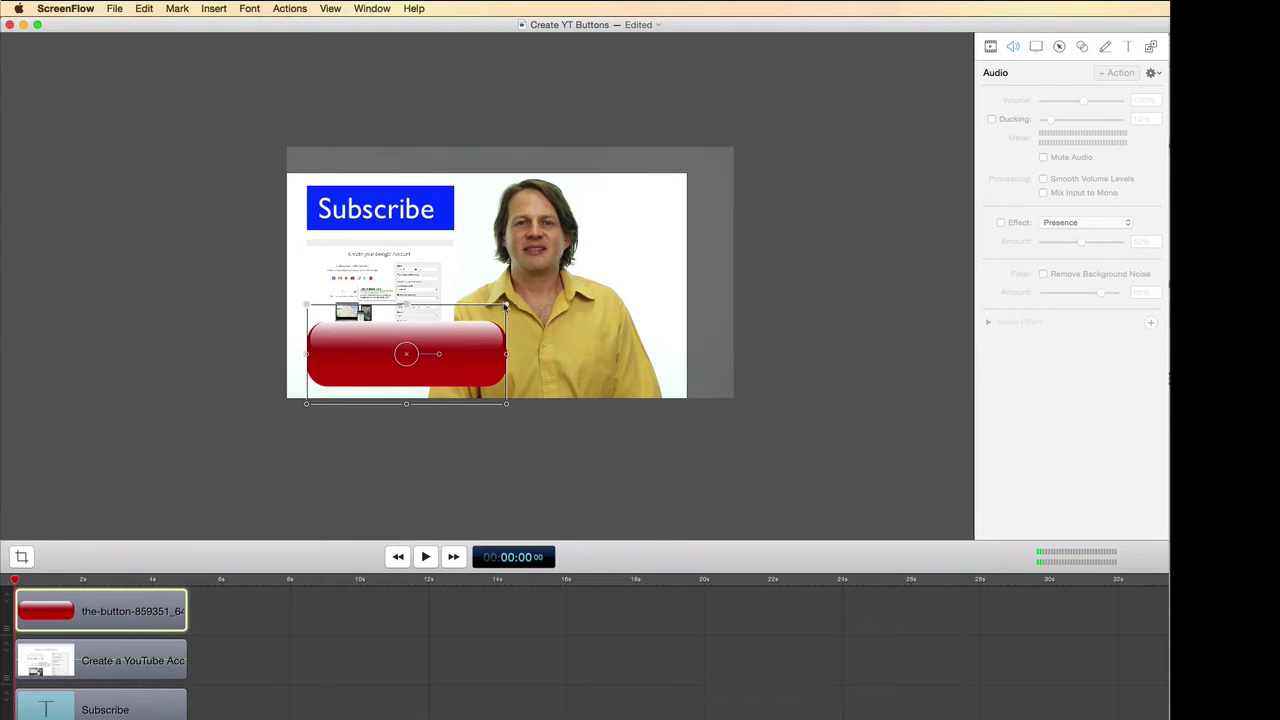
pyautogui.moveTo(506, 306); pyautogui.dragTo(442, 328)
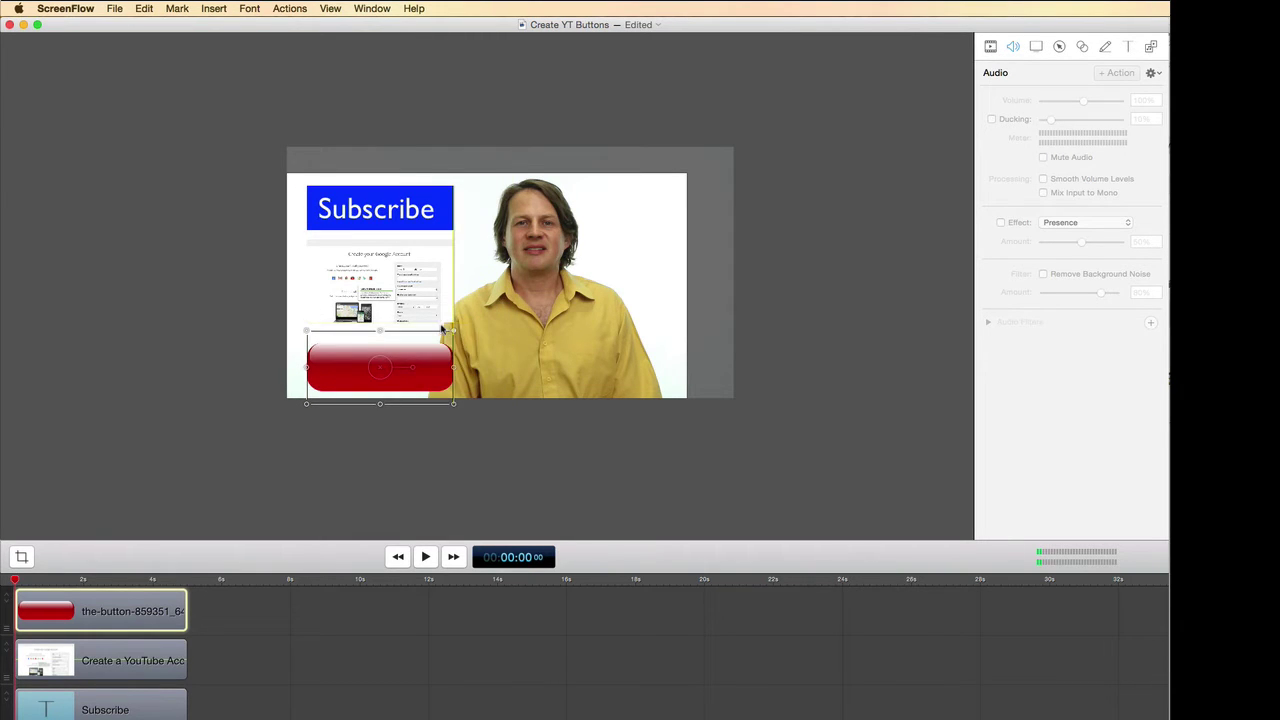
pyautogui.moveTo(442, 328); pyautogui.dragTo(443, 329)
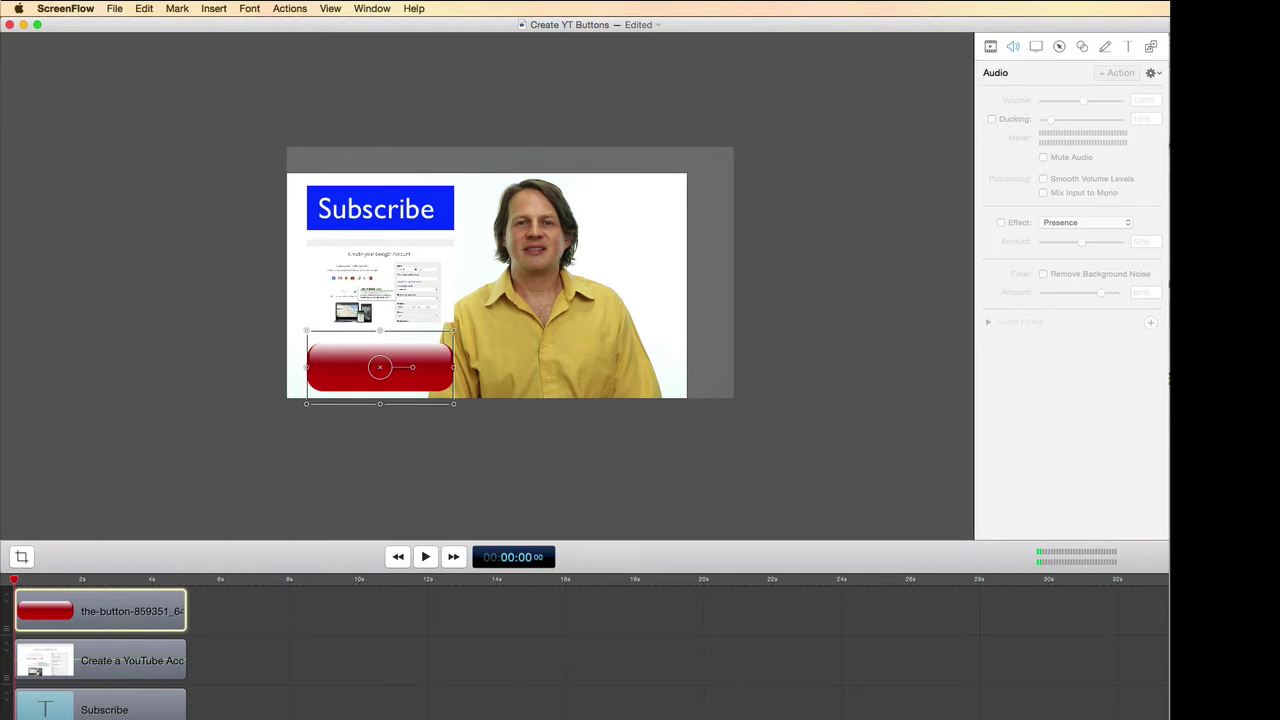
pyautogui.hscroll(2, 585, 640)
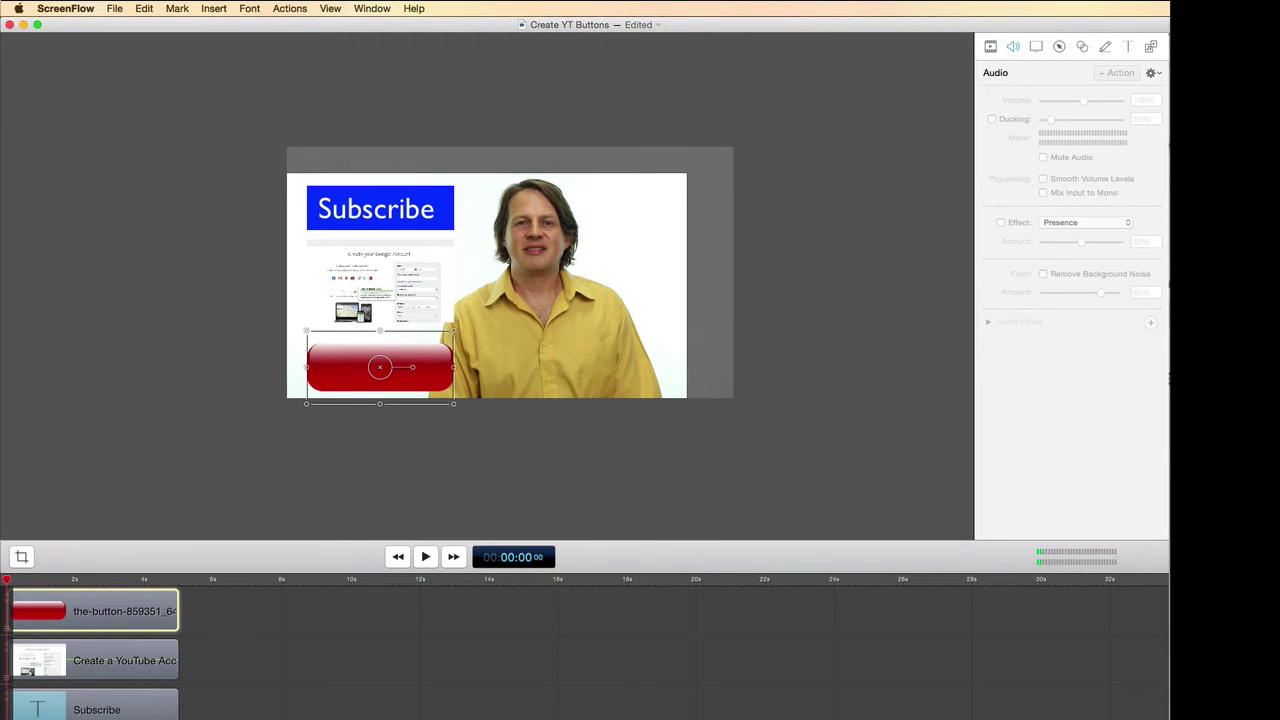
# Add a backdrop-free white 'Subscribe' text layer positioned on the red button
pyautogui.click(578, 647)
pyautogui.click(1128, 47)
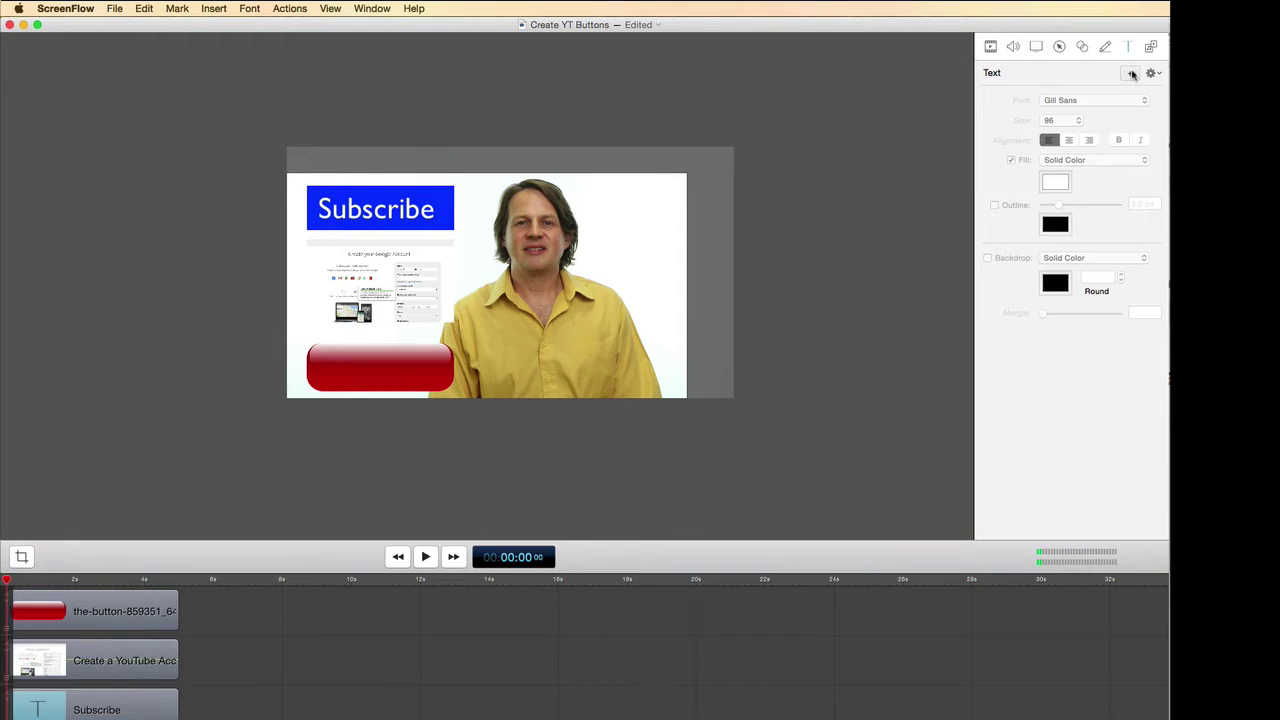
pyautogui.click(1131, 74)
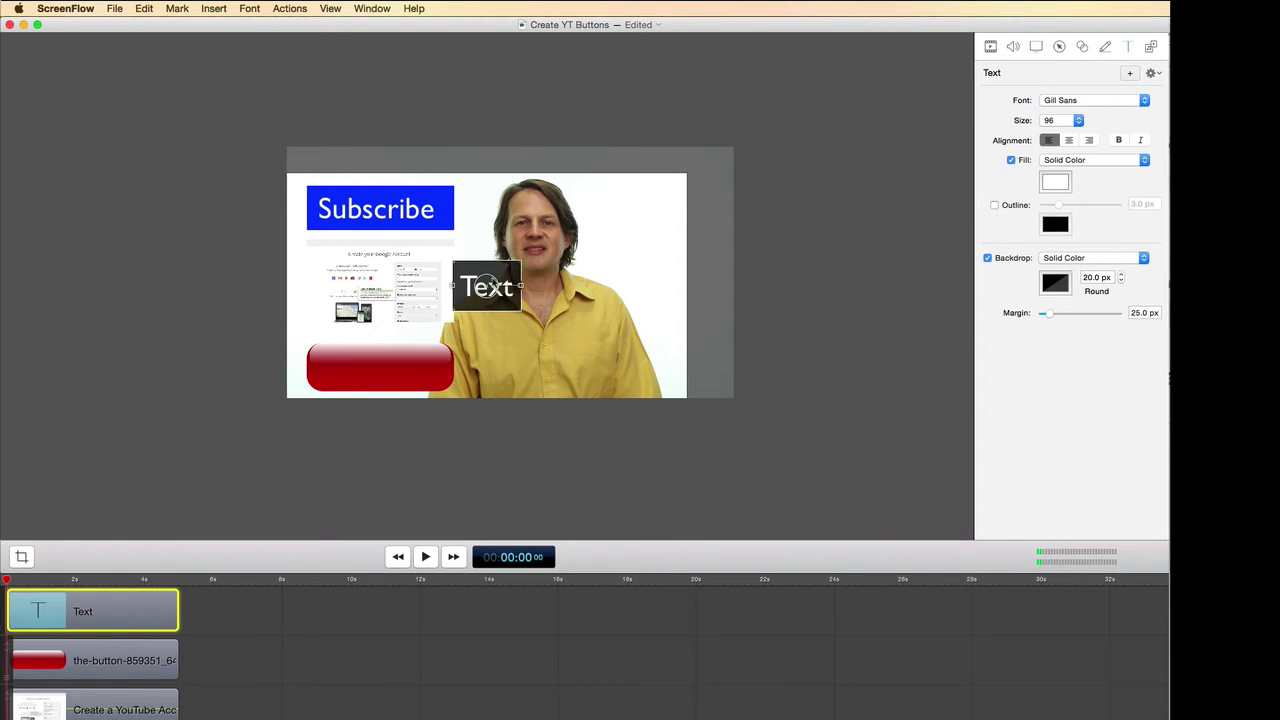
pyautogui.click(990, 259)
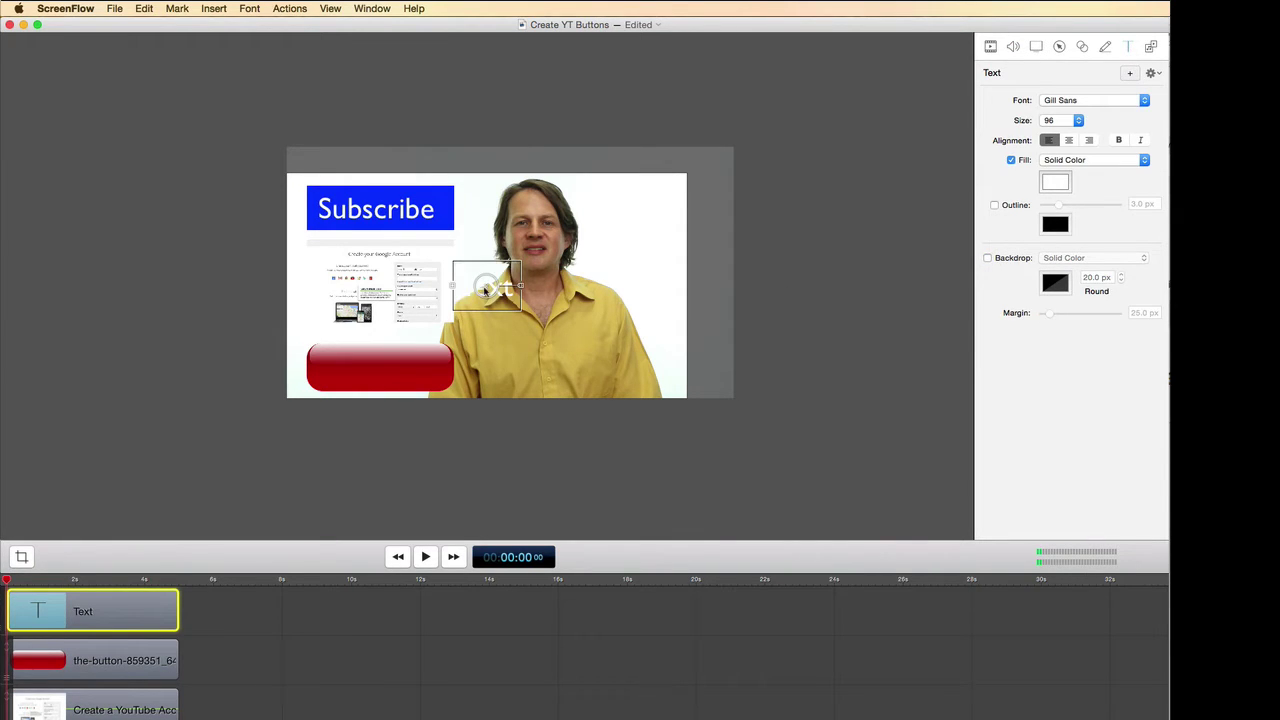
pyautogui.moveTo(485, 290); pyautogui.dragTo(347, 369)
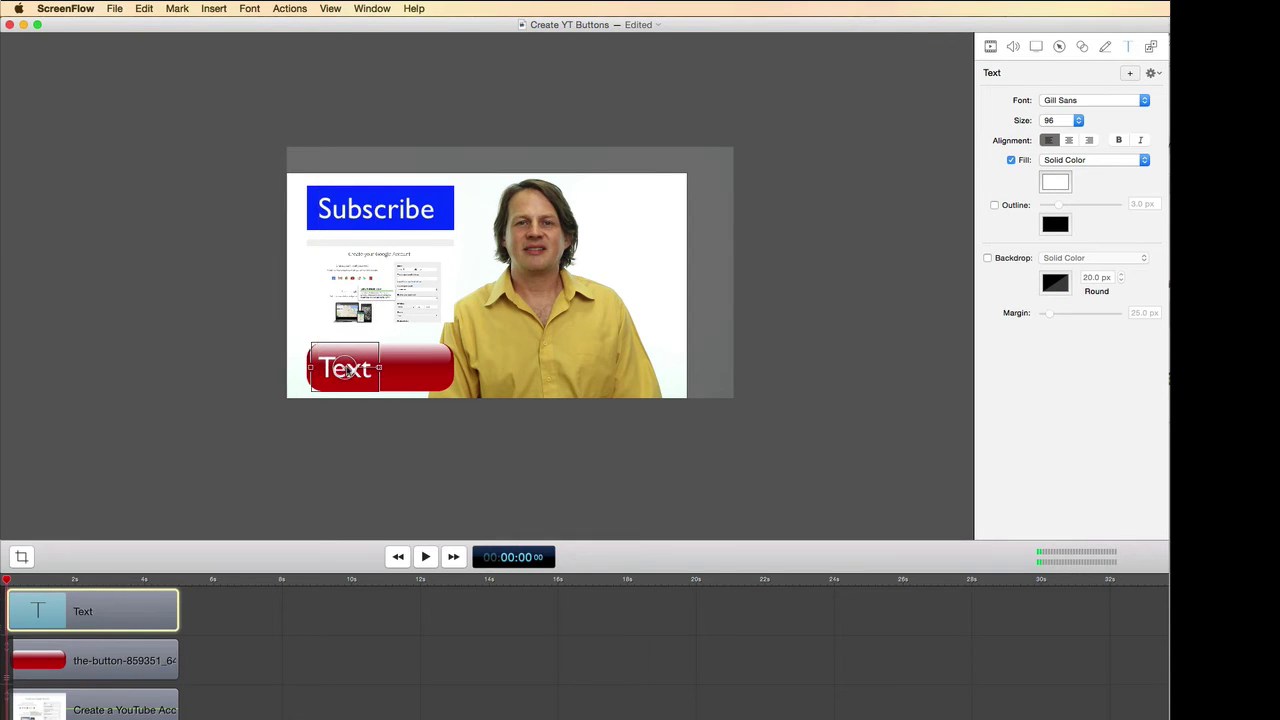
pyautogui.doubleClick(347, 369)
pyautogui.write('Sub')
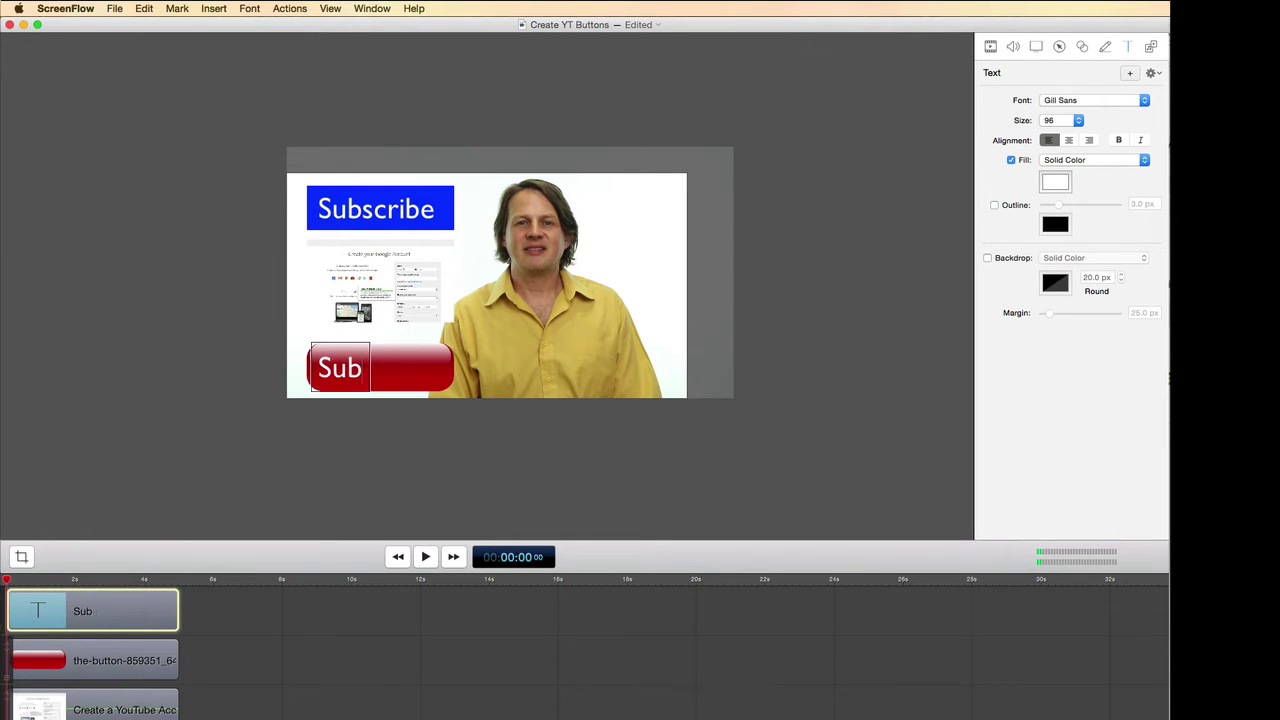
pyautogui.write('scribe')
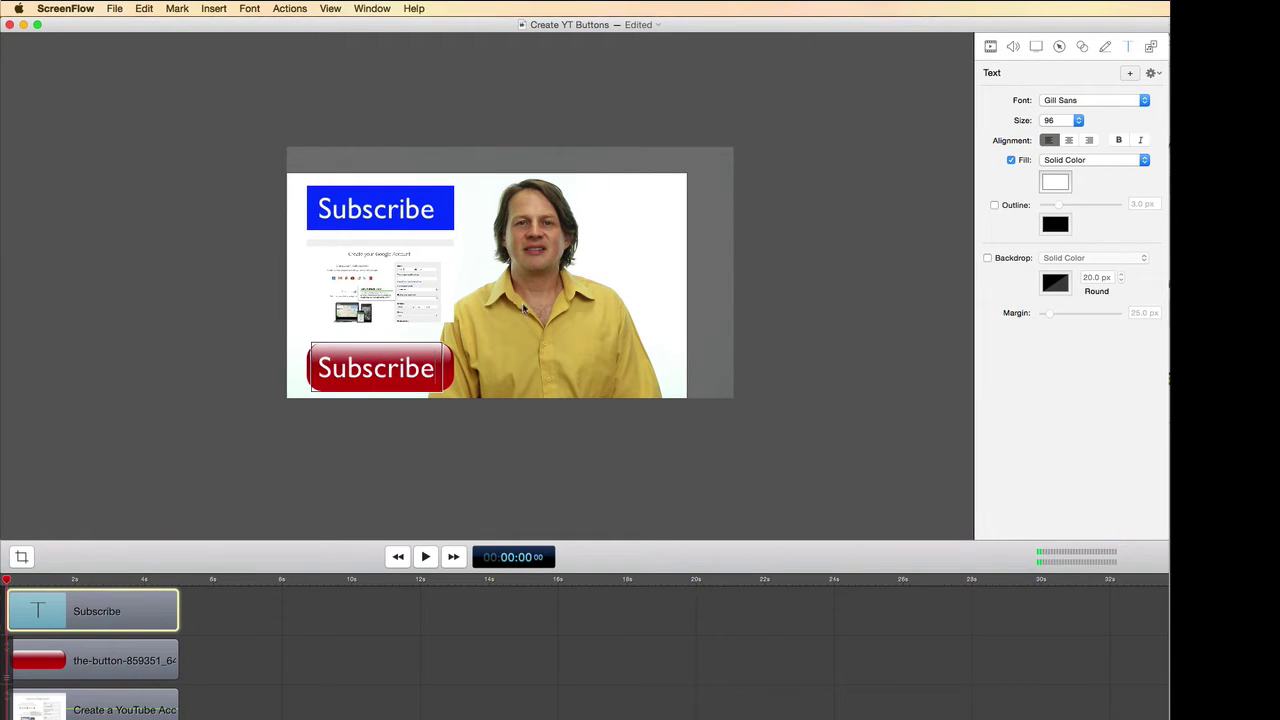
pyautogui.press('Escape')
pyautogui.click(634, 457)
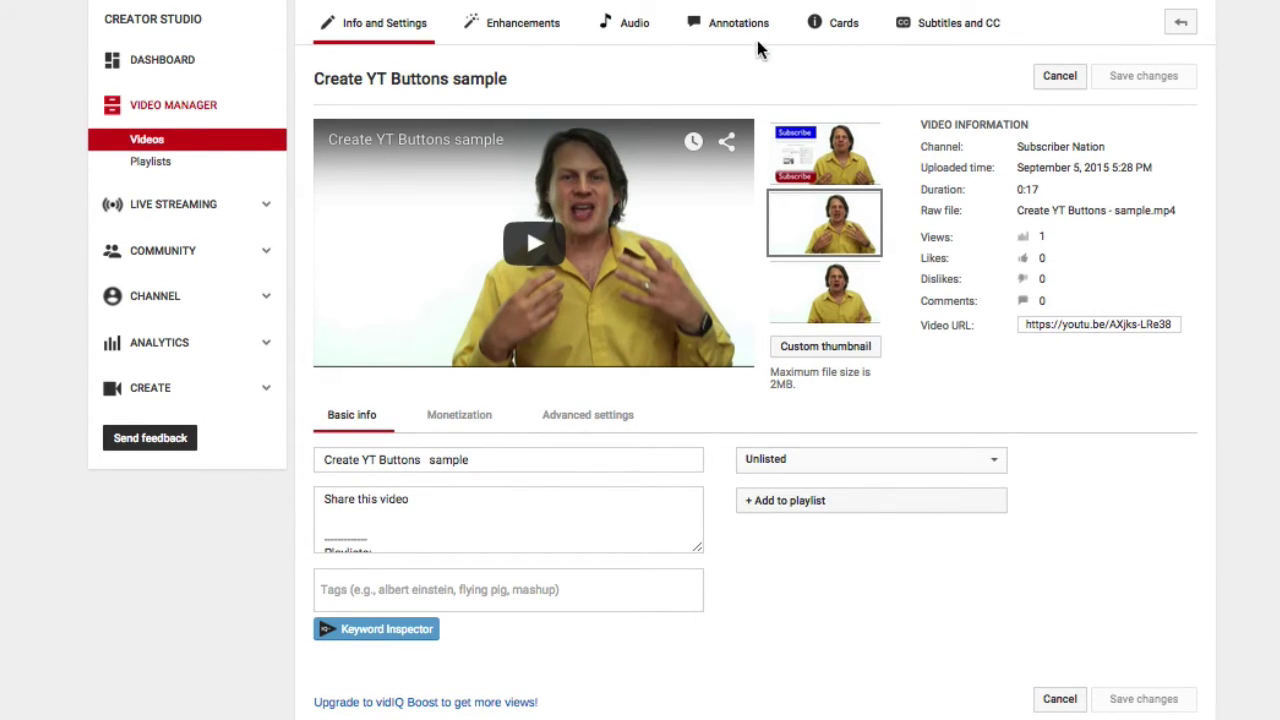
# Open the Annotations editor for the Create YT Buttons video and scrub the paused preview
pyautogui.click(741, 36)
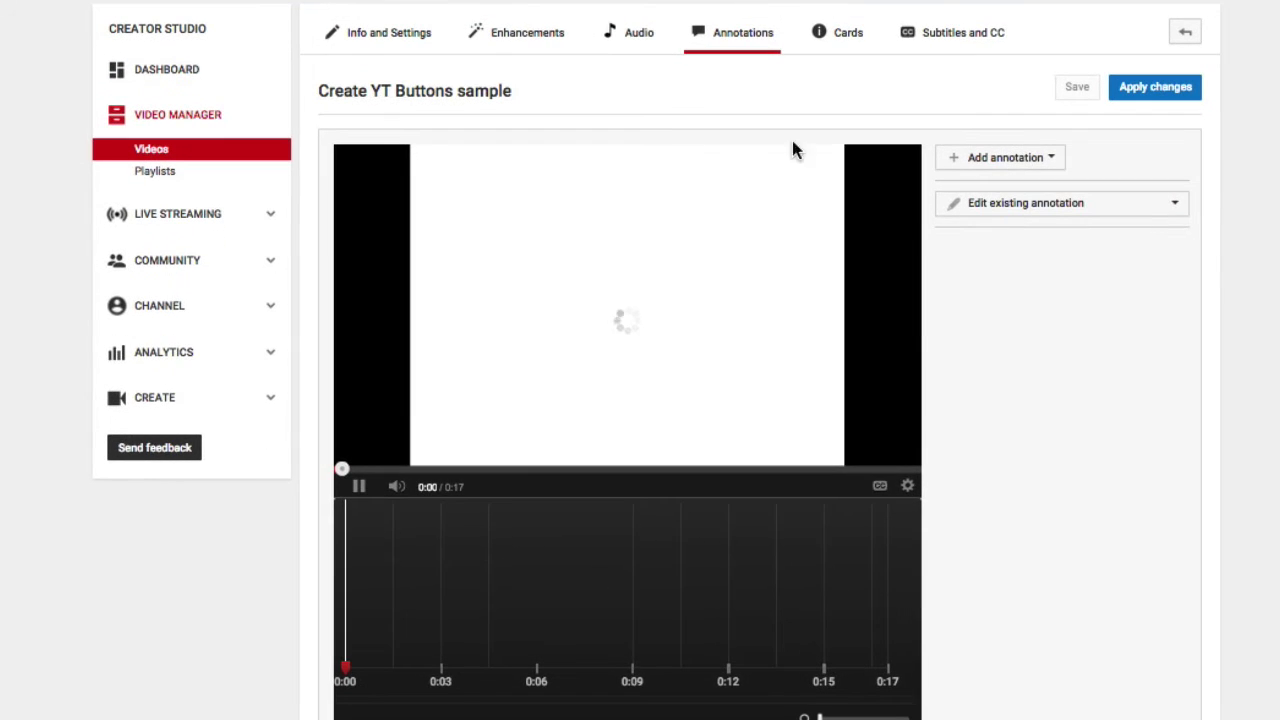
pyautogui.click(358, 486)
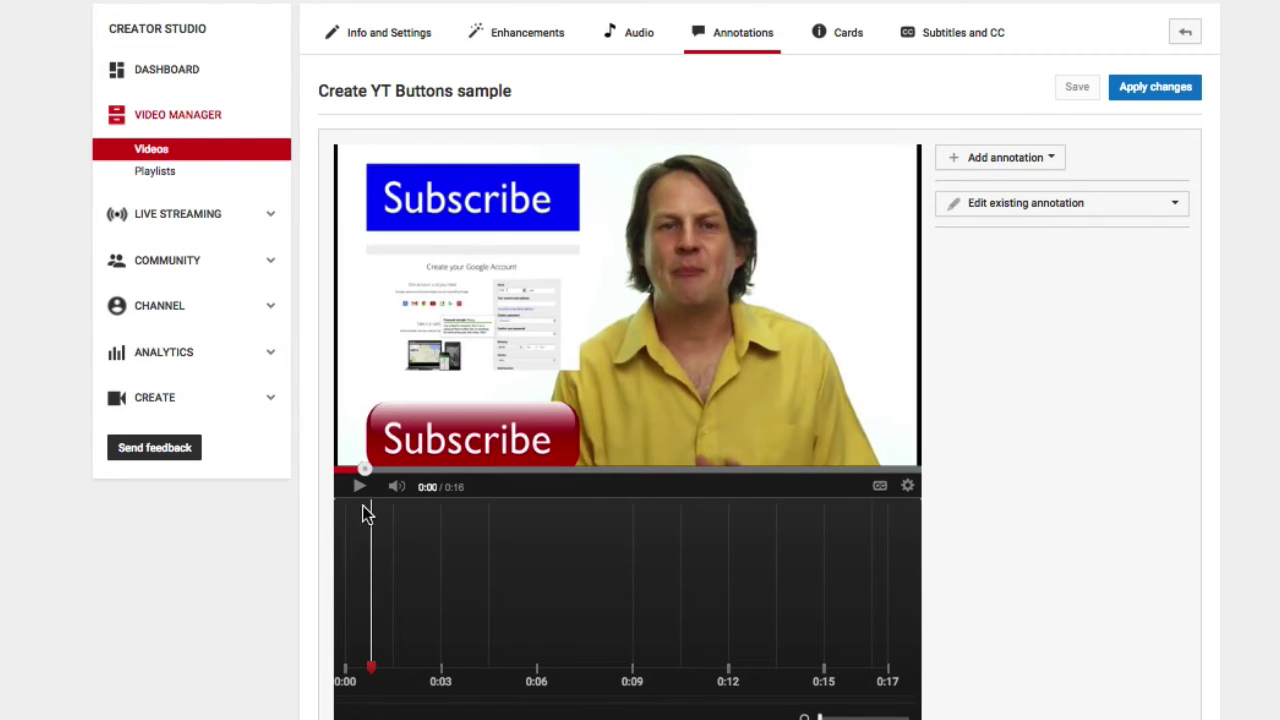
pyautogui.moveTo(369, 468)
pyautogui.mouseDown()
pyautogui.moveTo(763, 485)
pyautogui.moveTo(338, 487)
pyautogui.moveTo(342, 470)
pyautogui.mouseUp()
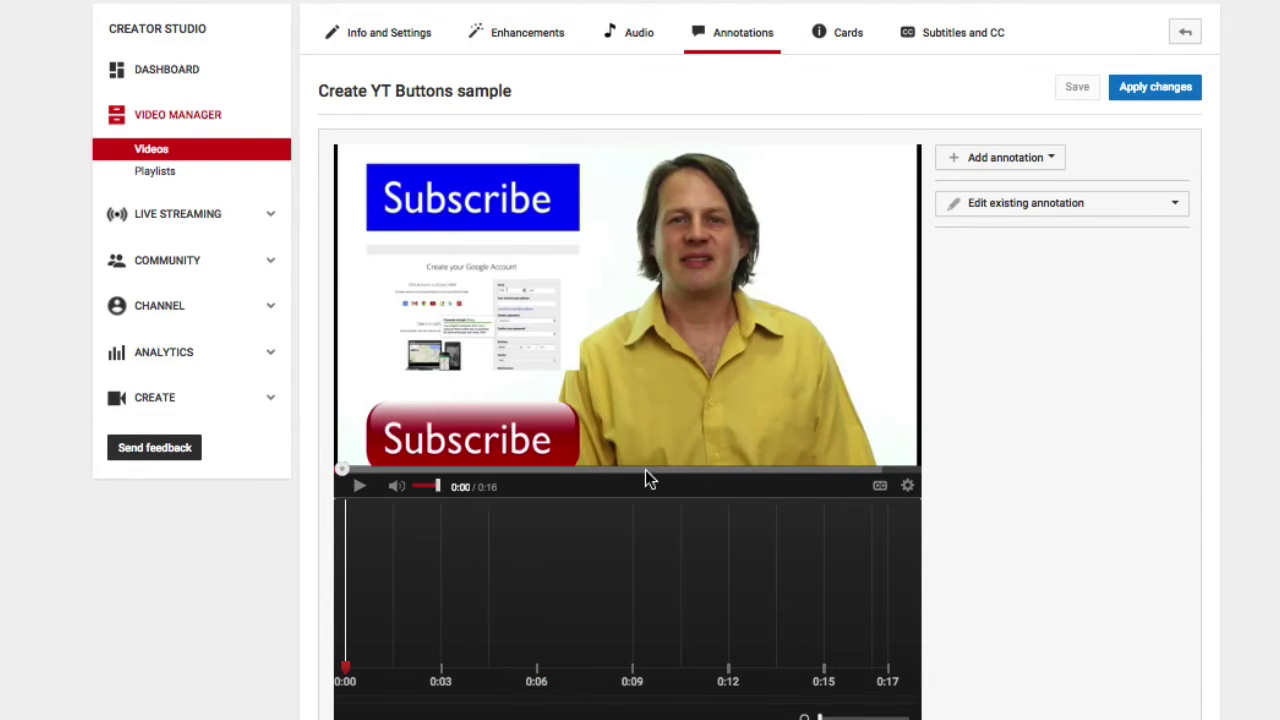
# Add a Spotlight annotation sized and positioned to frame the blue Subscribe button
pyautogui.click(1000, 161)
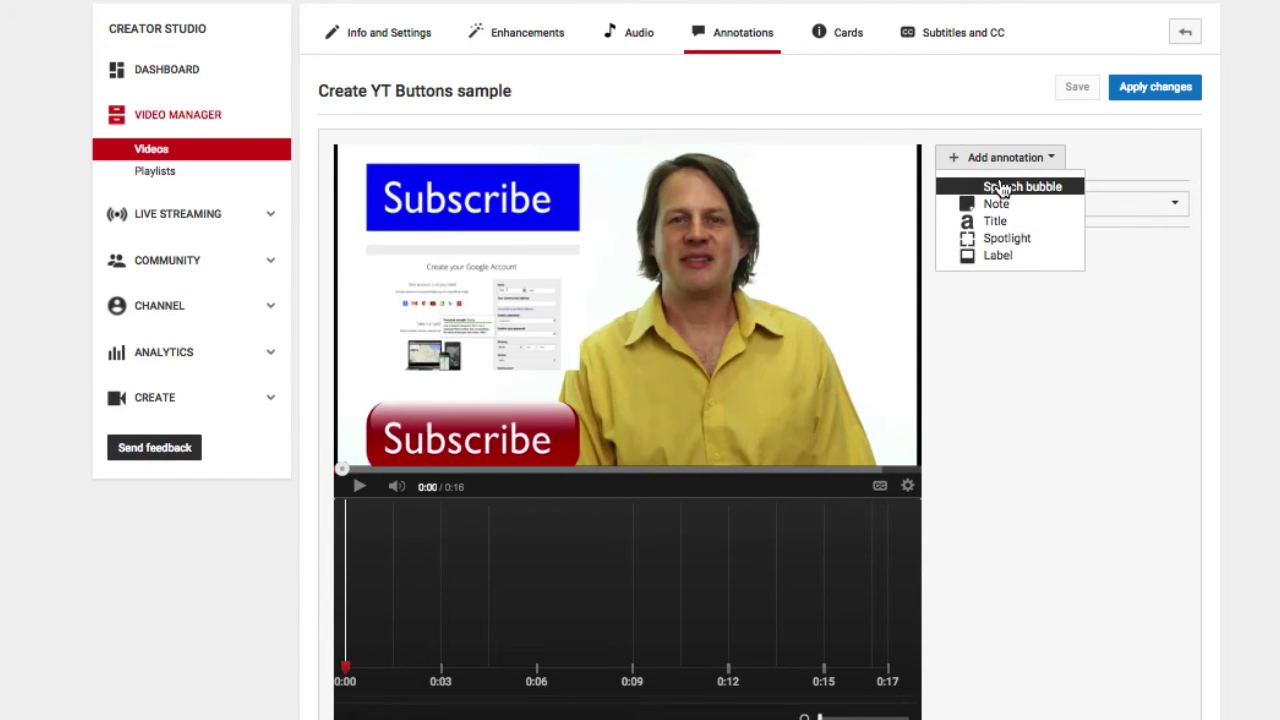
pyautogui.click(1012, 245)
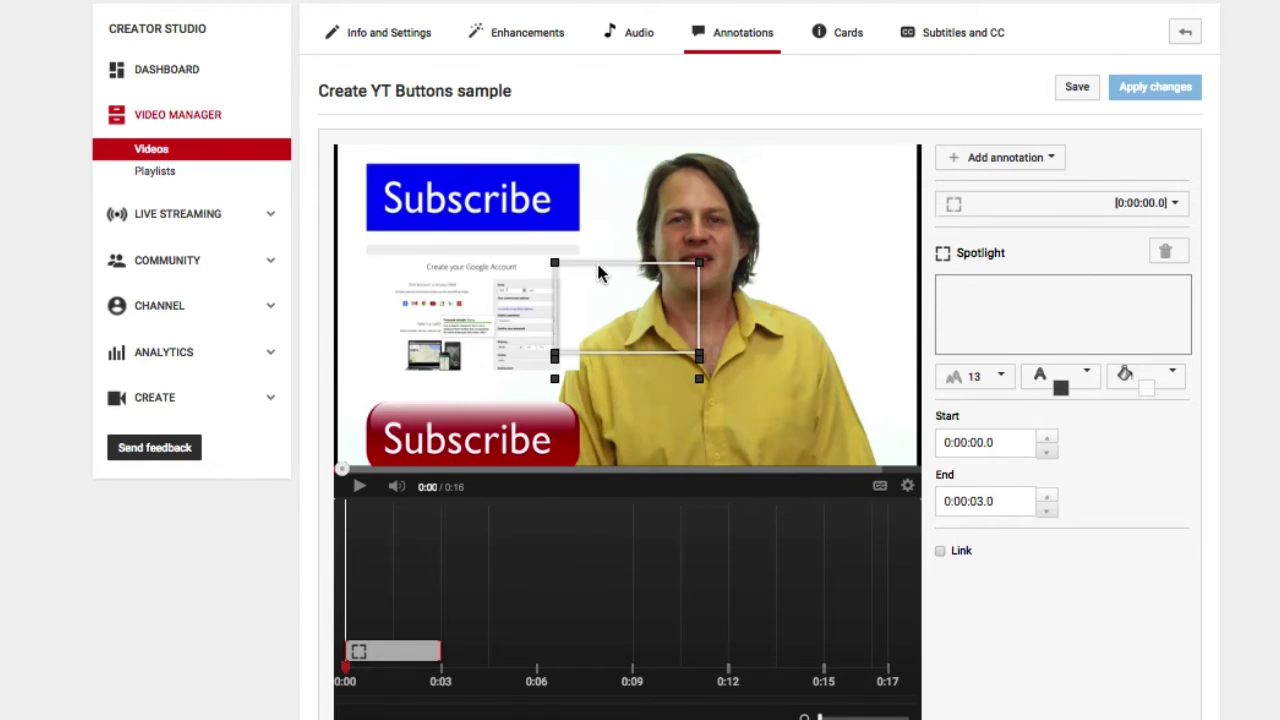
pyautogui.moveTo(600, 272); pyautogui.dragTo(408, 176)
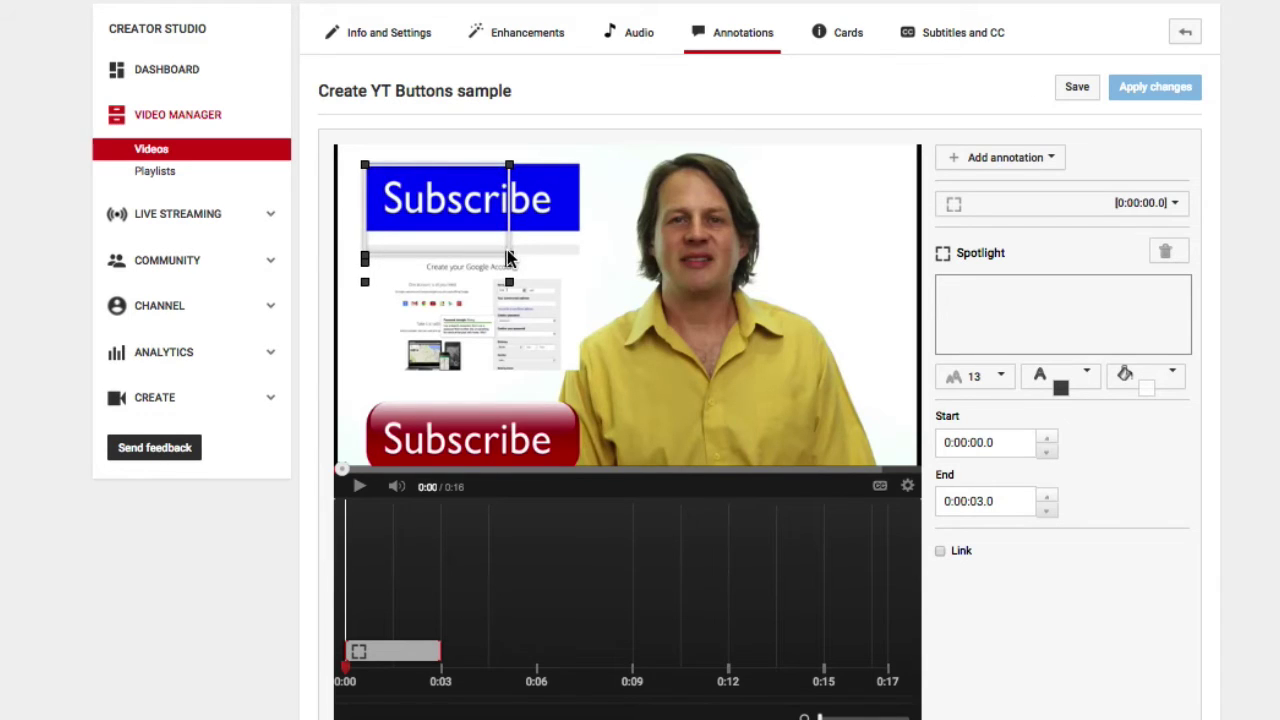
pyautogui.moveTo(408, 176); pyautogui.dragTo(434, 158)
pyautogui.moveTo(540, 236); pyautogui.dragTo(511, 258)
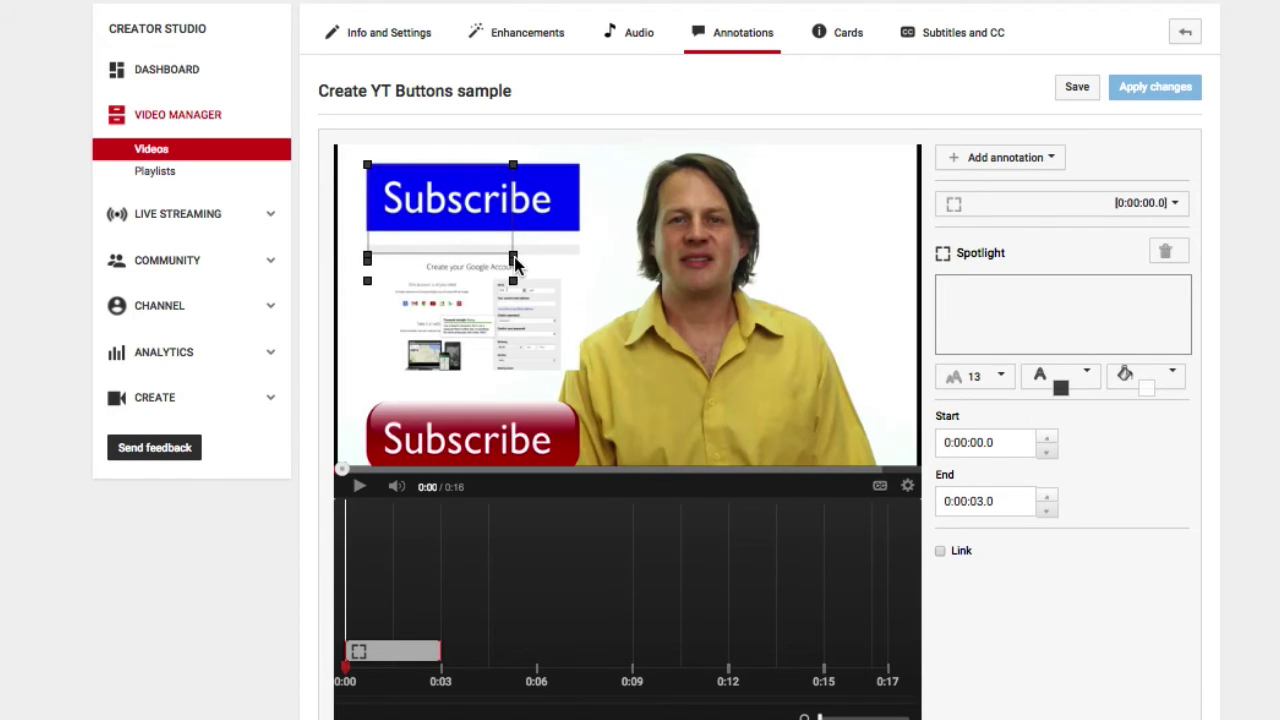
pyautogui.moveTo(511, 258); pyautogui.dragTo(579, 231)
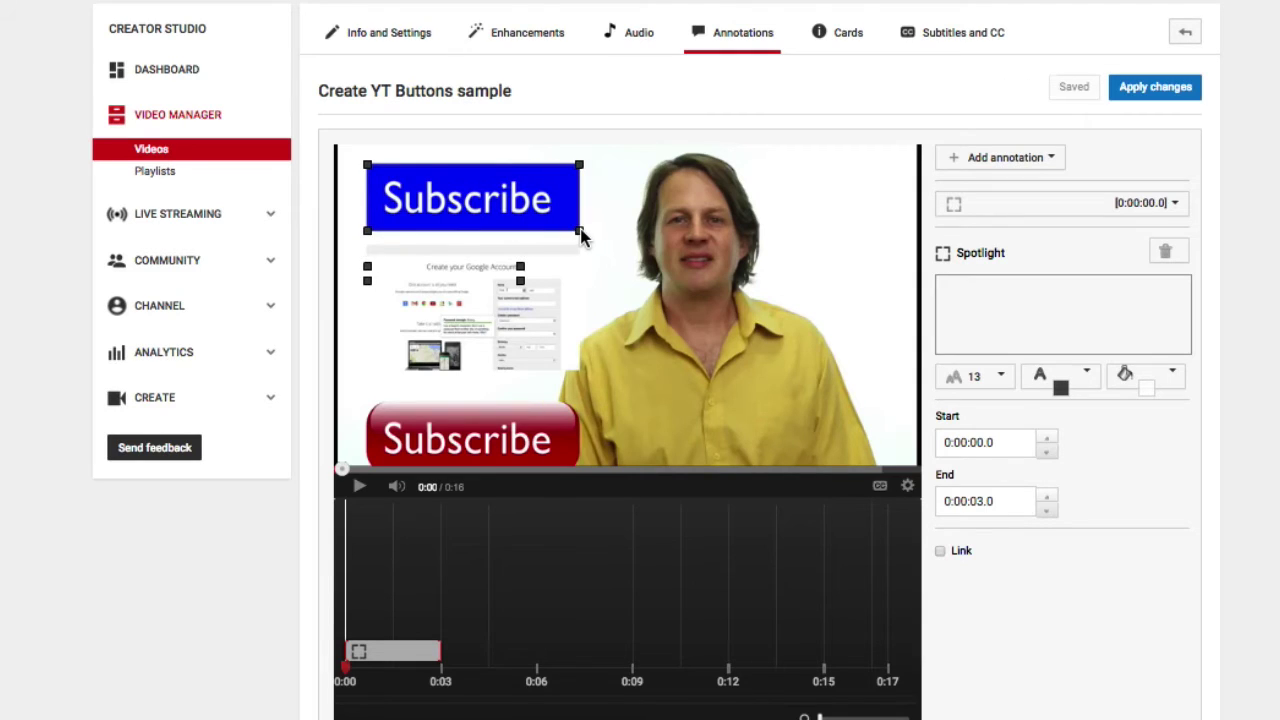
pyautogui.moveTo(390, 268); pyautogui.dragTo(406, 186)
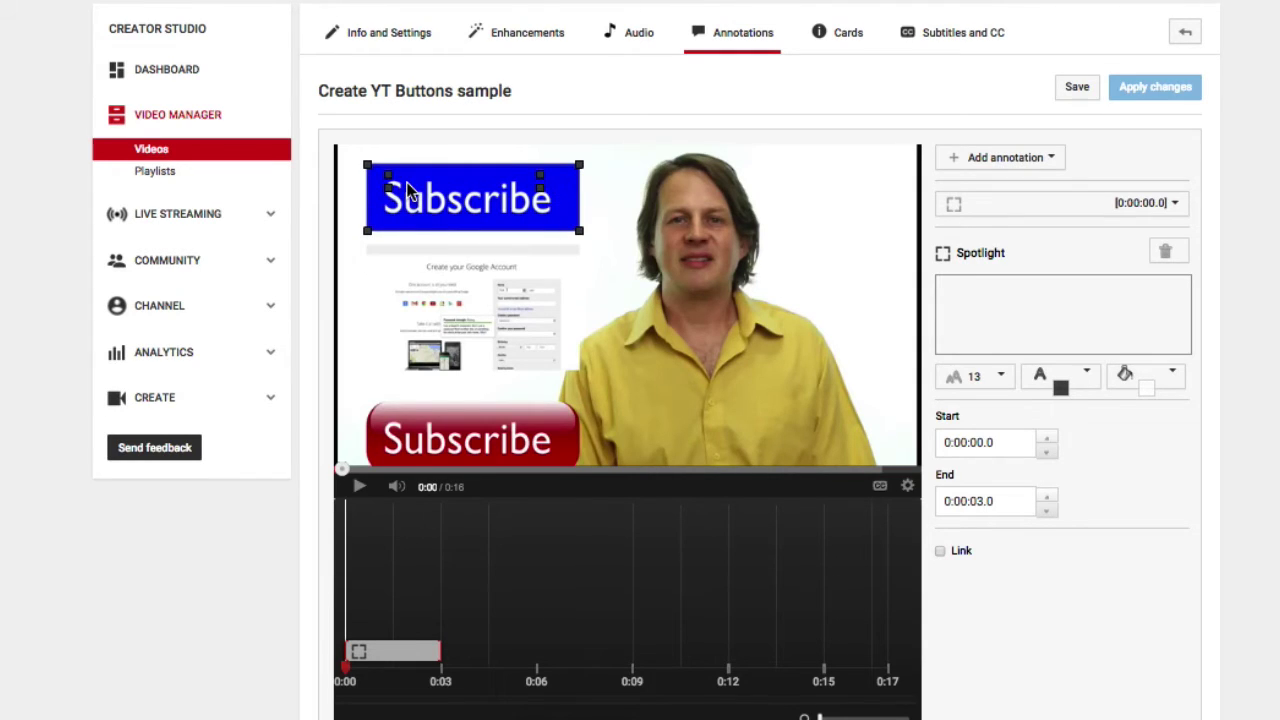
# Enter 'Subscribe' as the spotlight text and set its size to 16
pyautogui.click(1011, 300)
pyautogui.write('Subs')
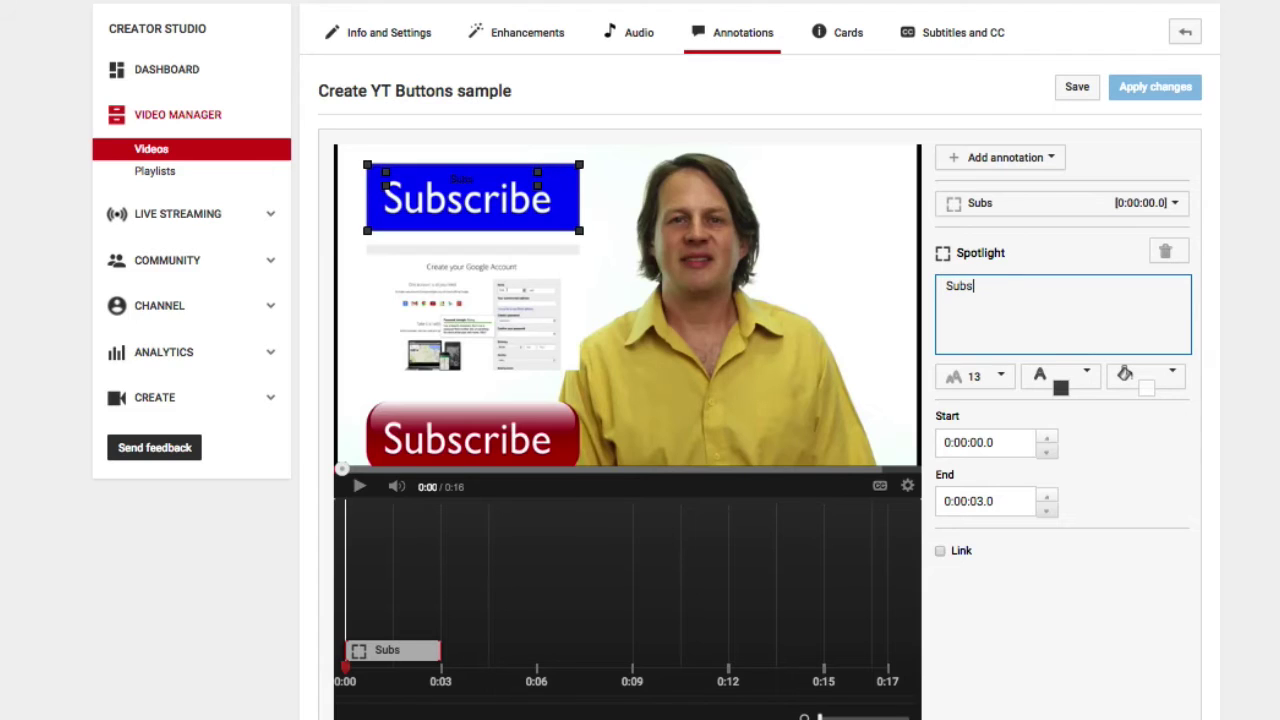
pyautogui.write('cribe')
pyautogui.moveTo(995, 290); pyautogui.dragTo(922, 293)
pyautogui.click(1000, 378)
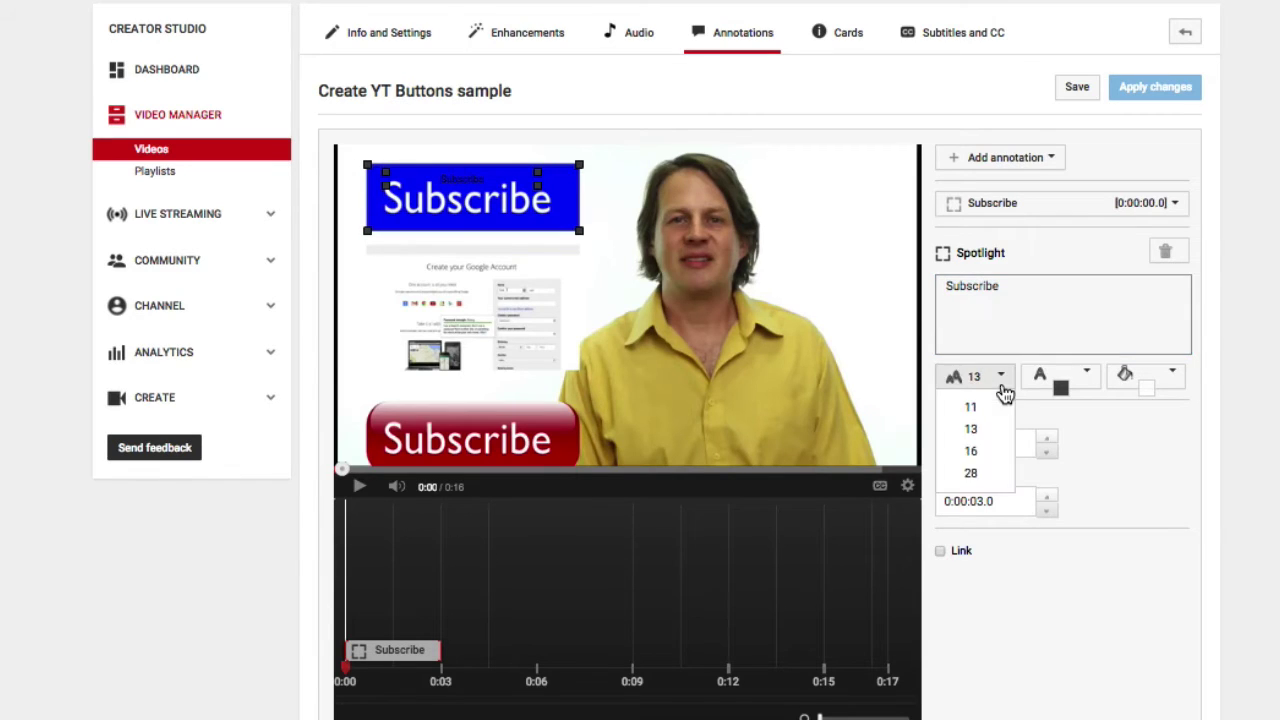
pyautogui.click(975, 451)
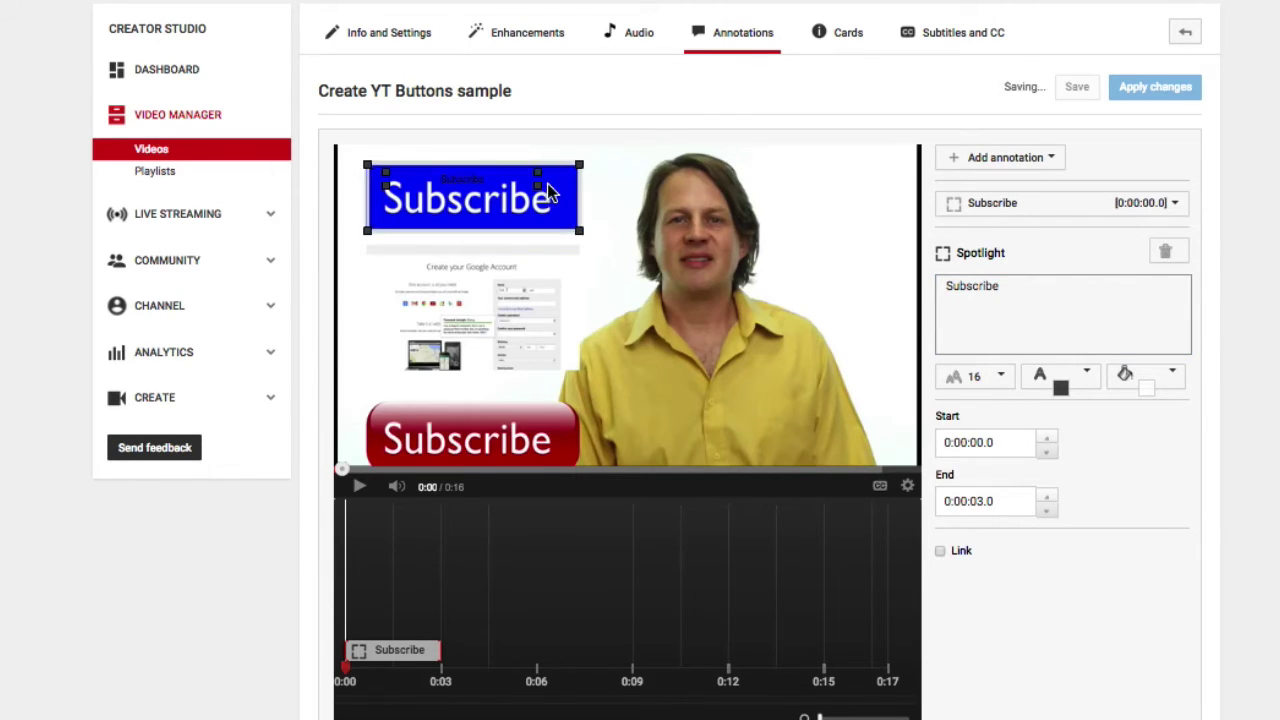
# Change the spotlight text size to 28 and delete the Subscribe caption
pyautogui.moveTo(566, 230); pyautogui.dragTo(600, 249)
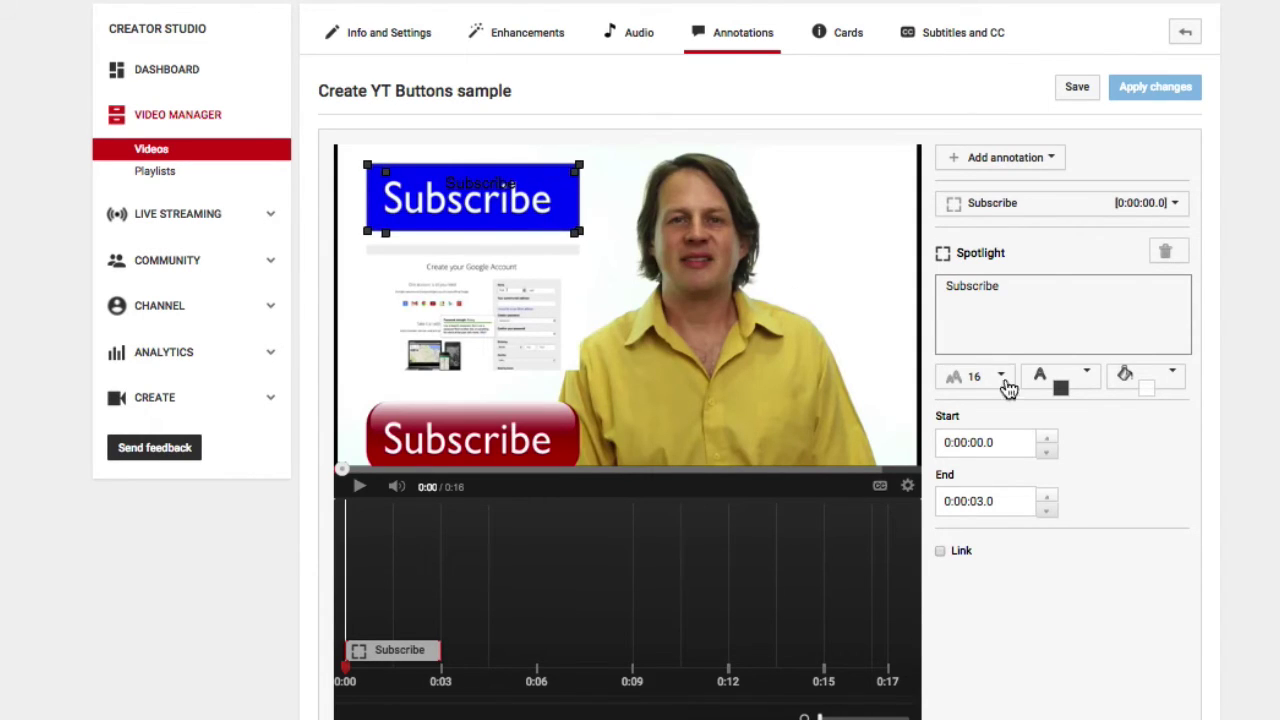
pyautogui.click(1001, 377)
pyautogui.click(982, 471)
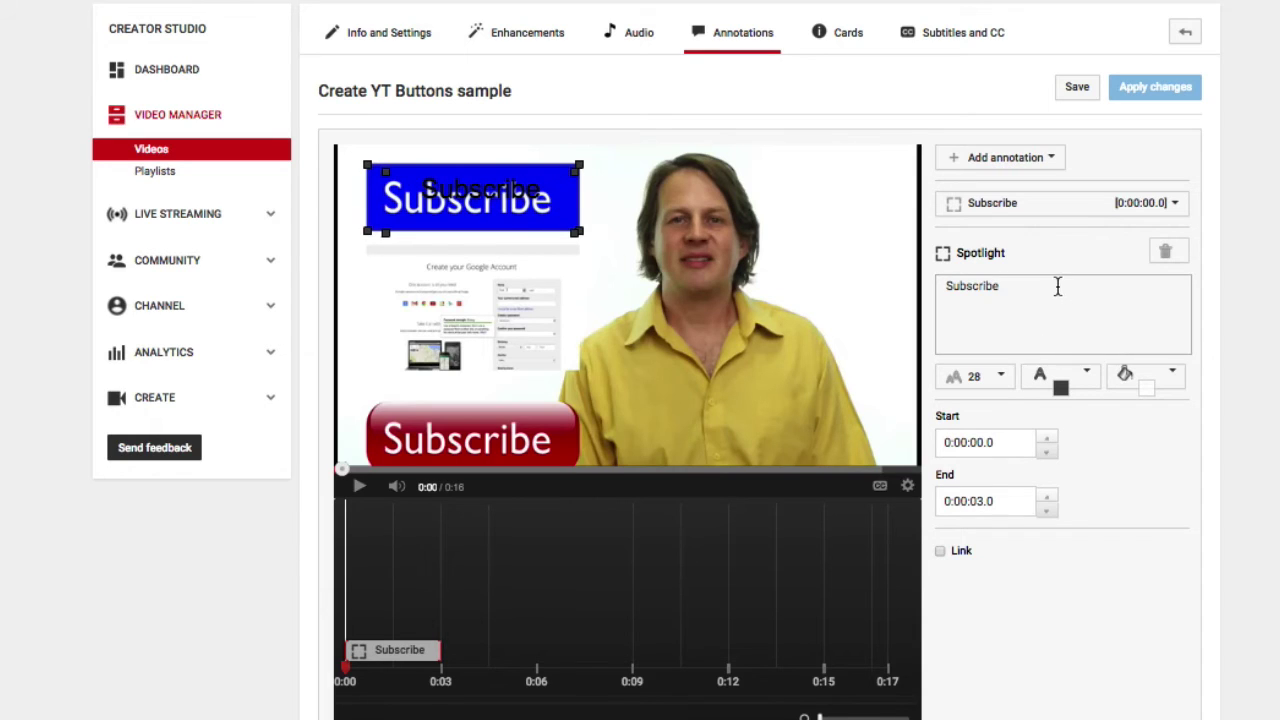
pyautogui.moveTo(1057, 286); pyautogui.dragTo(882, 270)
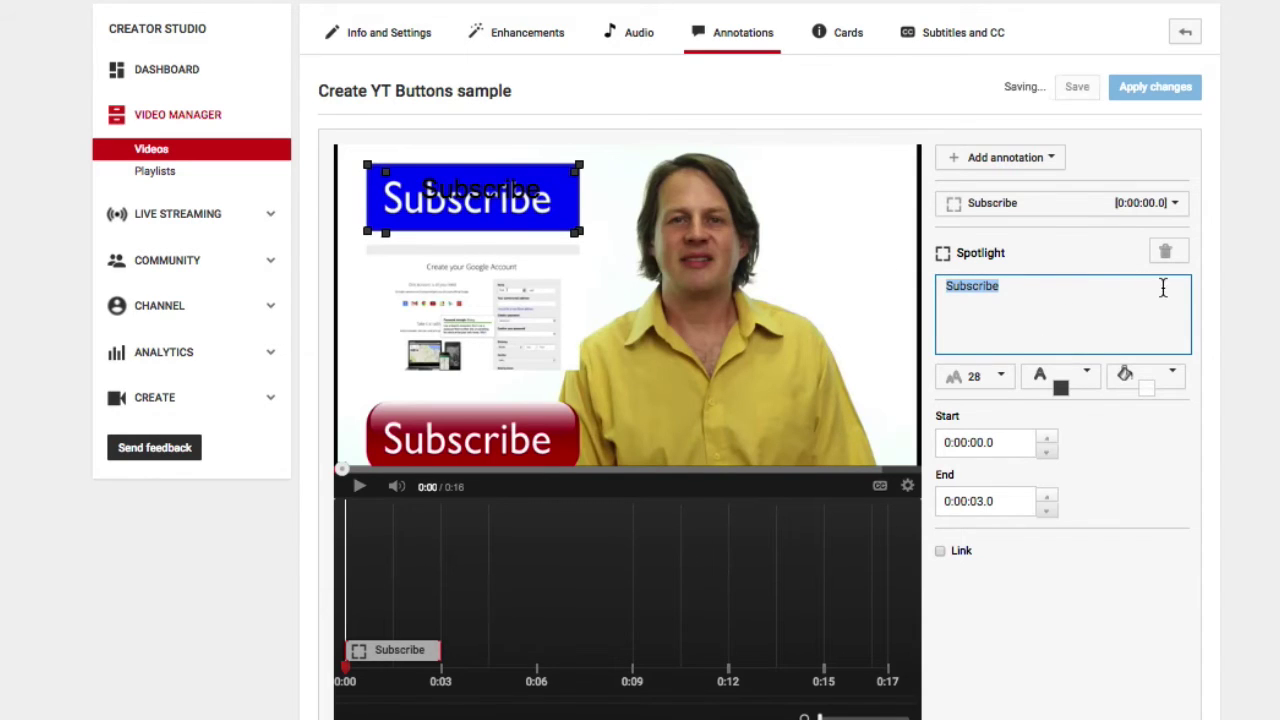
pyautogui.press('BackSpace')
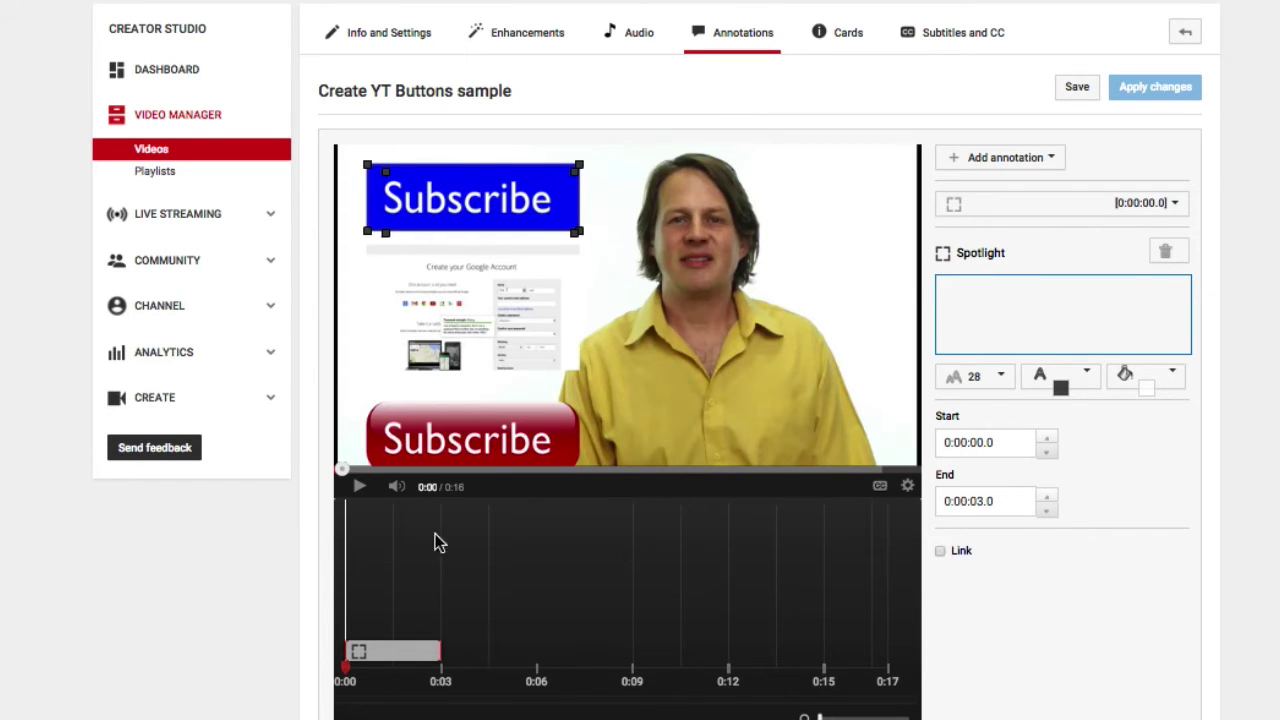
# Extend the Spotlight bar on the annotation timeline to end around 0:05.9
pyautogui.click(376, 471)
pyautogui.moveTo(382, 483)
pyautogui.mouseDown()
pyautogui.moveTo(582, 482)
pyautogui.moveTo(556, 480)
pyautogui.mouseUp()
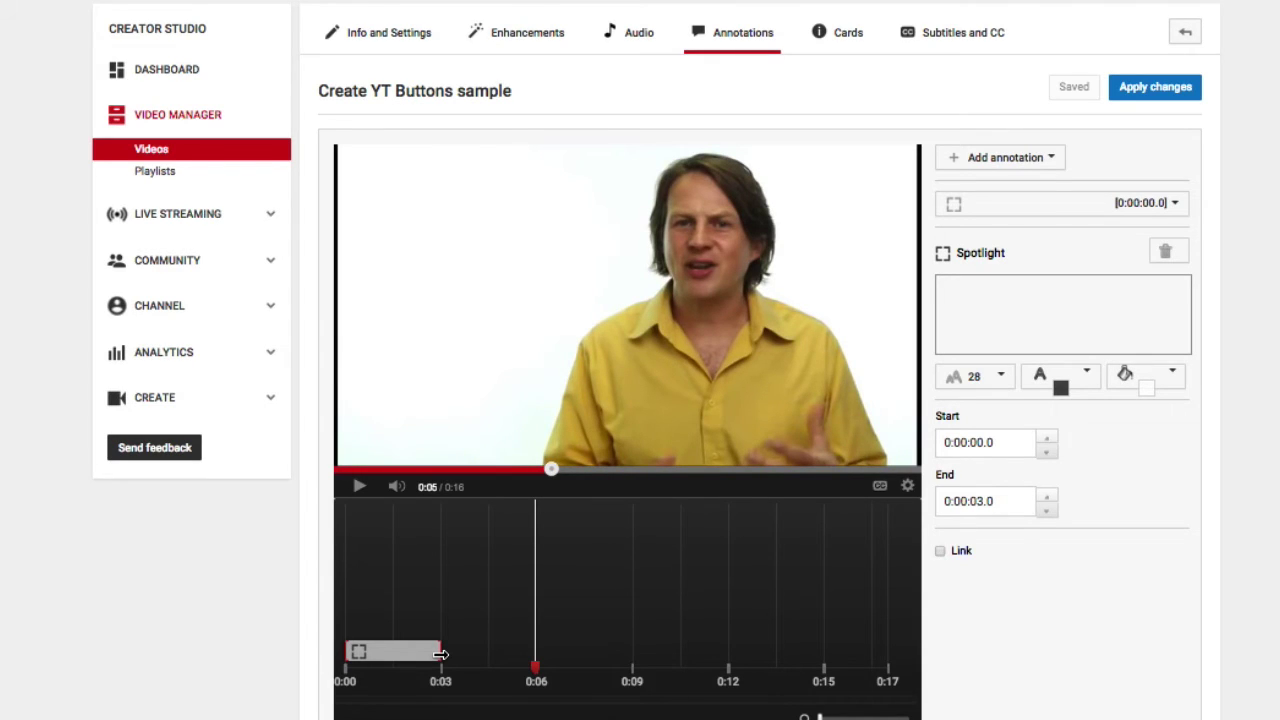
pyautogui.moveTo(440, 654); pyautogui.dragTo(533, 651)
pyautogui.moveTo(523, 480); pyautogui.dragTo(504, 478)
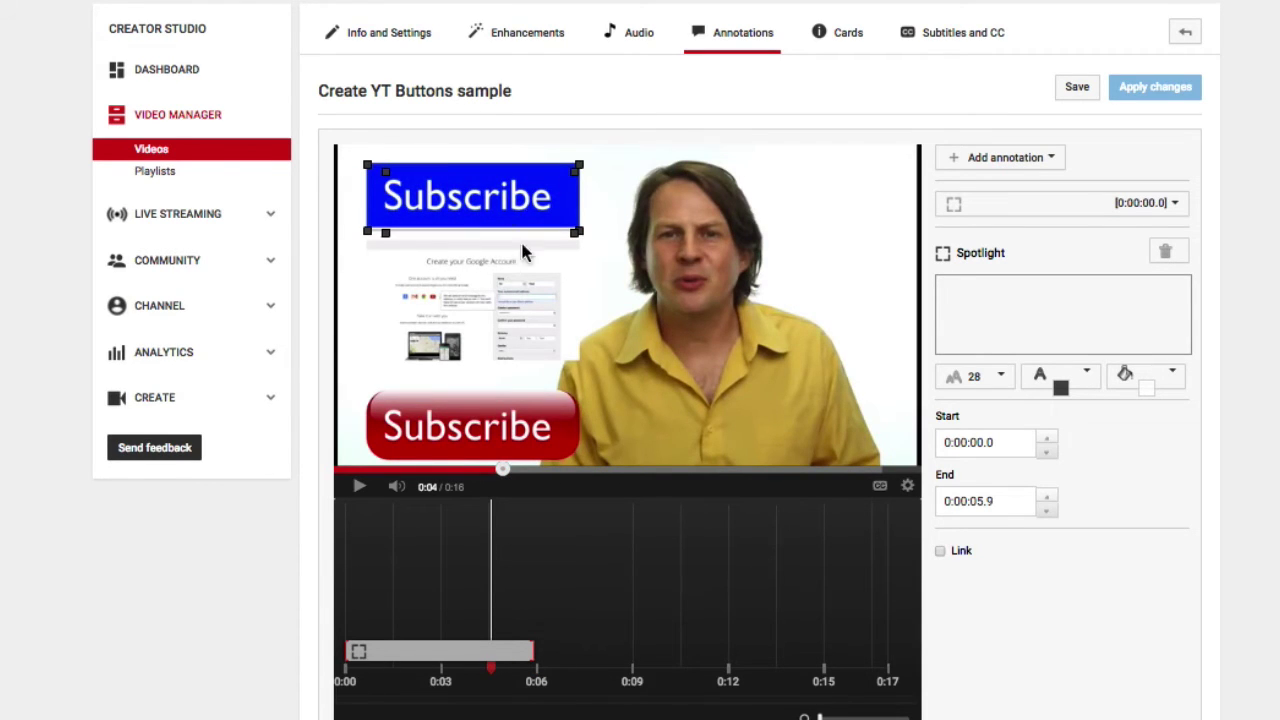
# Link the blue Subscribe spotlight to subscribing to the joinsubscribernation channel
pyautogui.click(958, 549)
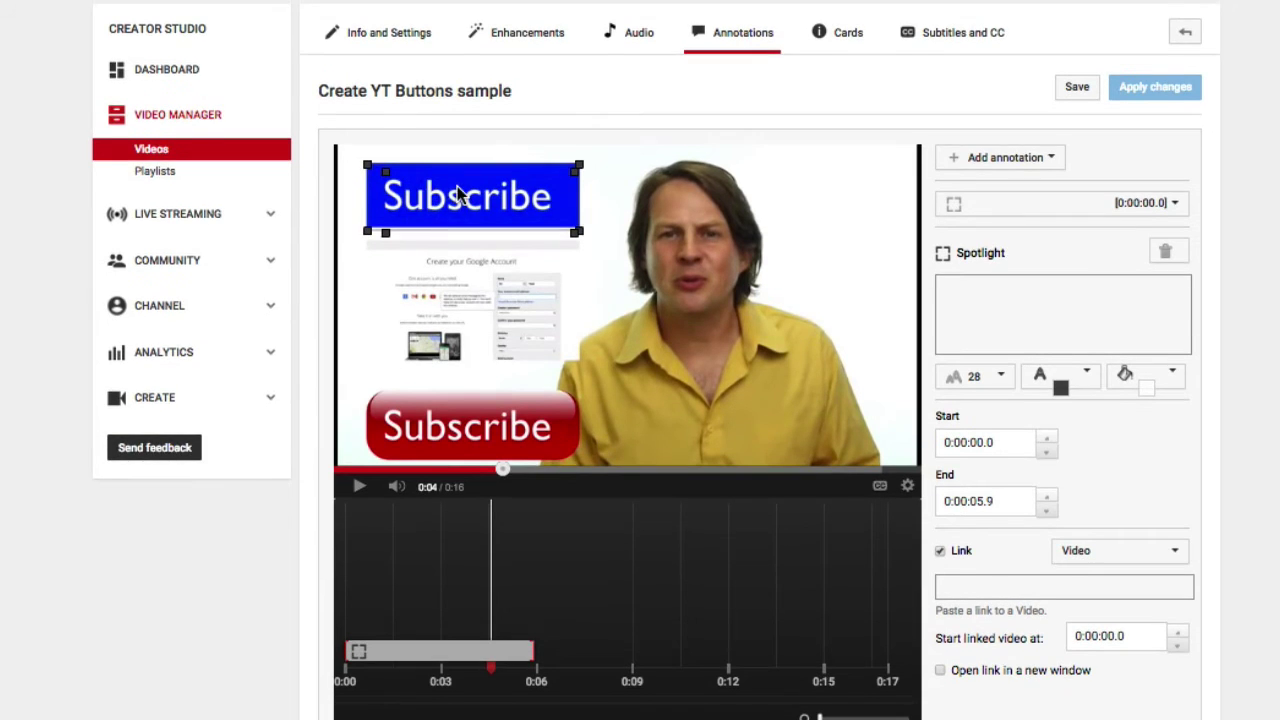
pyautogui.scroll(-1, 910, 485)
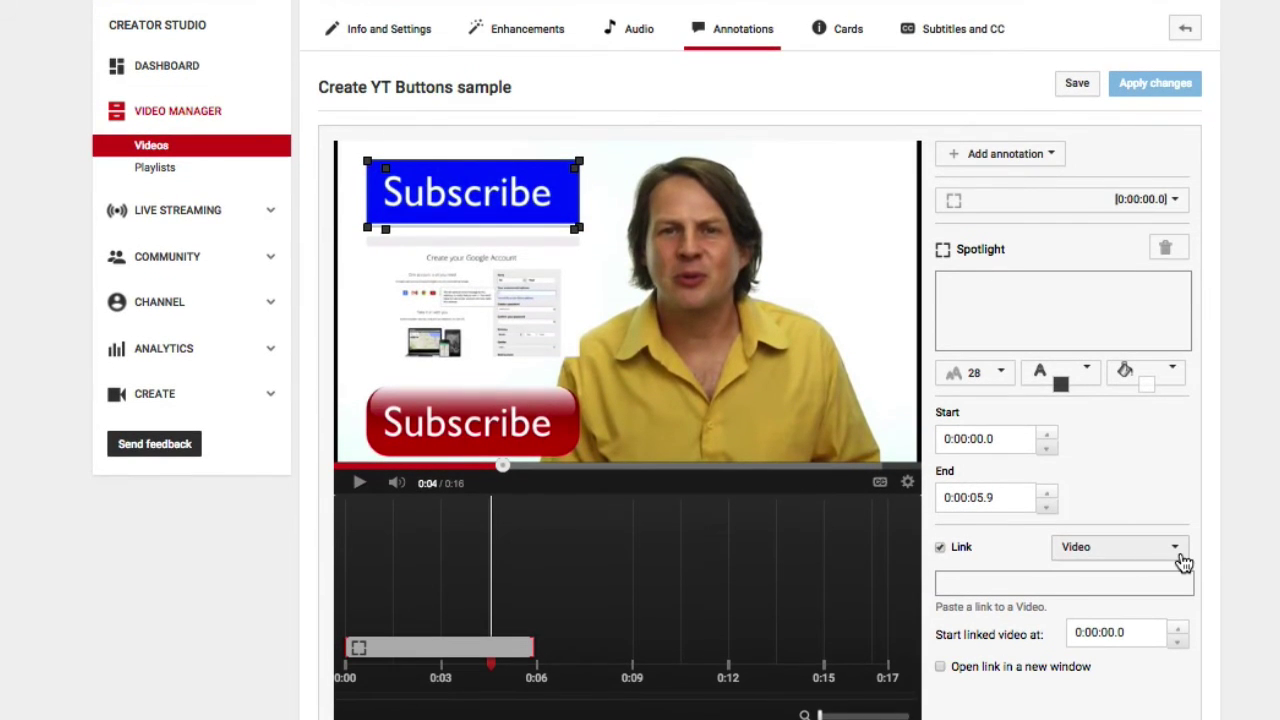
pyautogui.click(1181, 555)
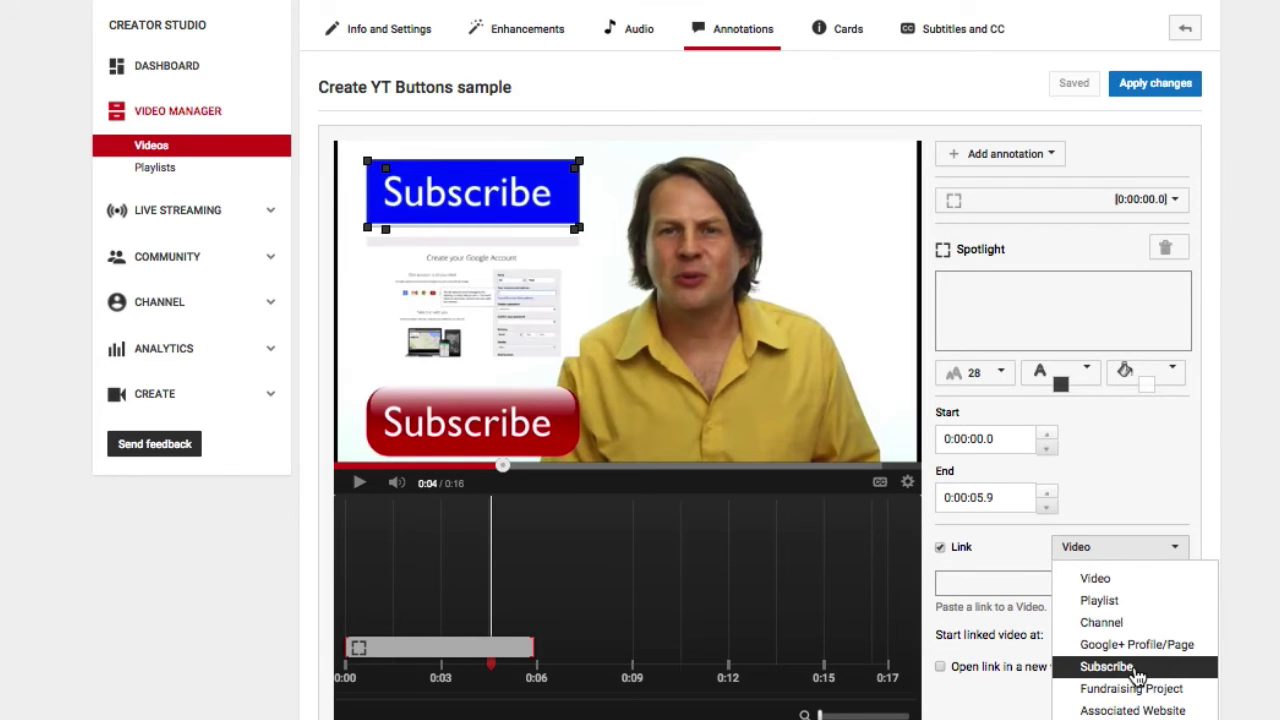
pyautogui.click(1138, 667)
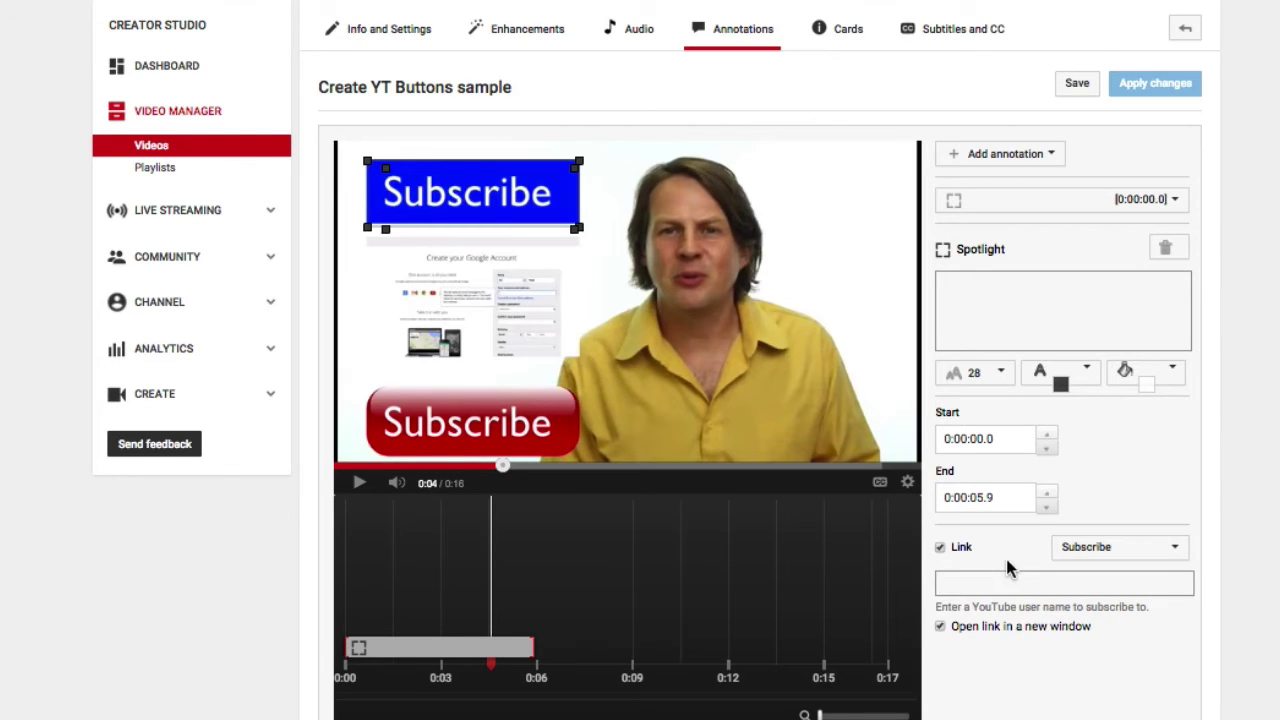
pyautogui.click(993, 586)
pyautogui.write('join')
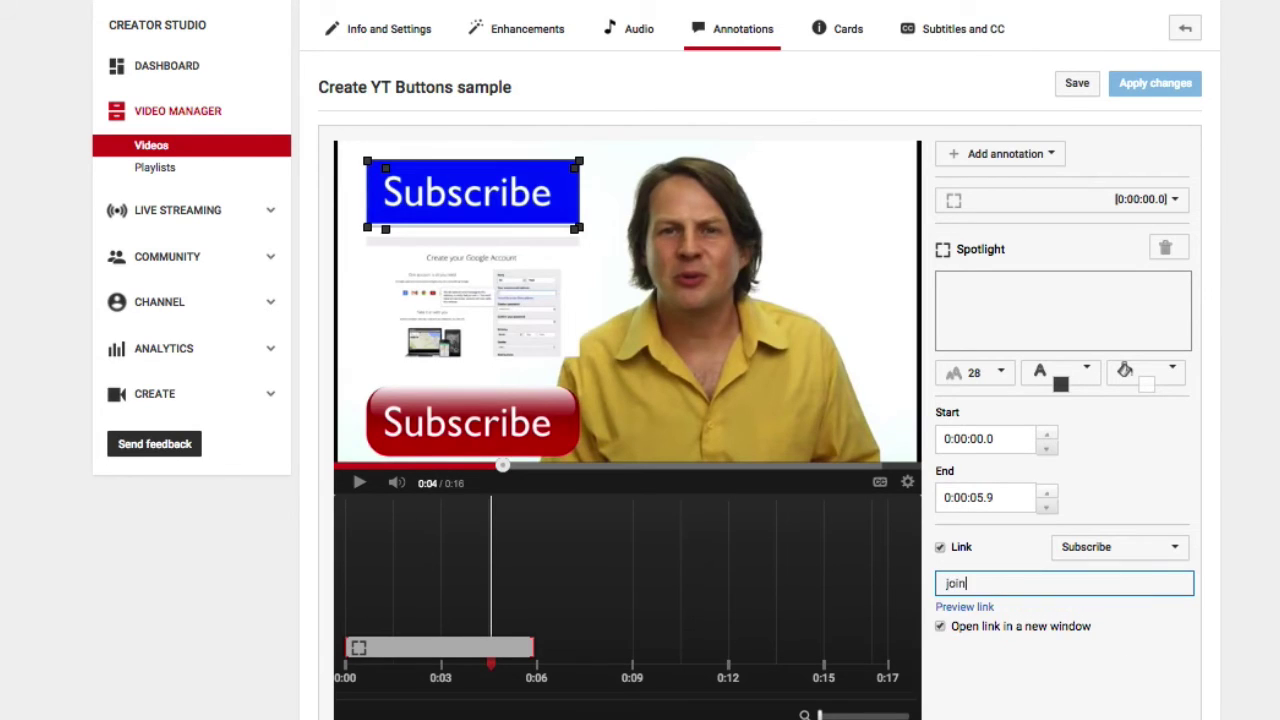
pyautogui.write('subscribernation')
pyautogui.press('Tab')
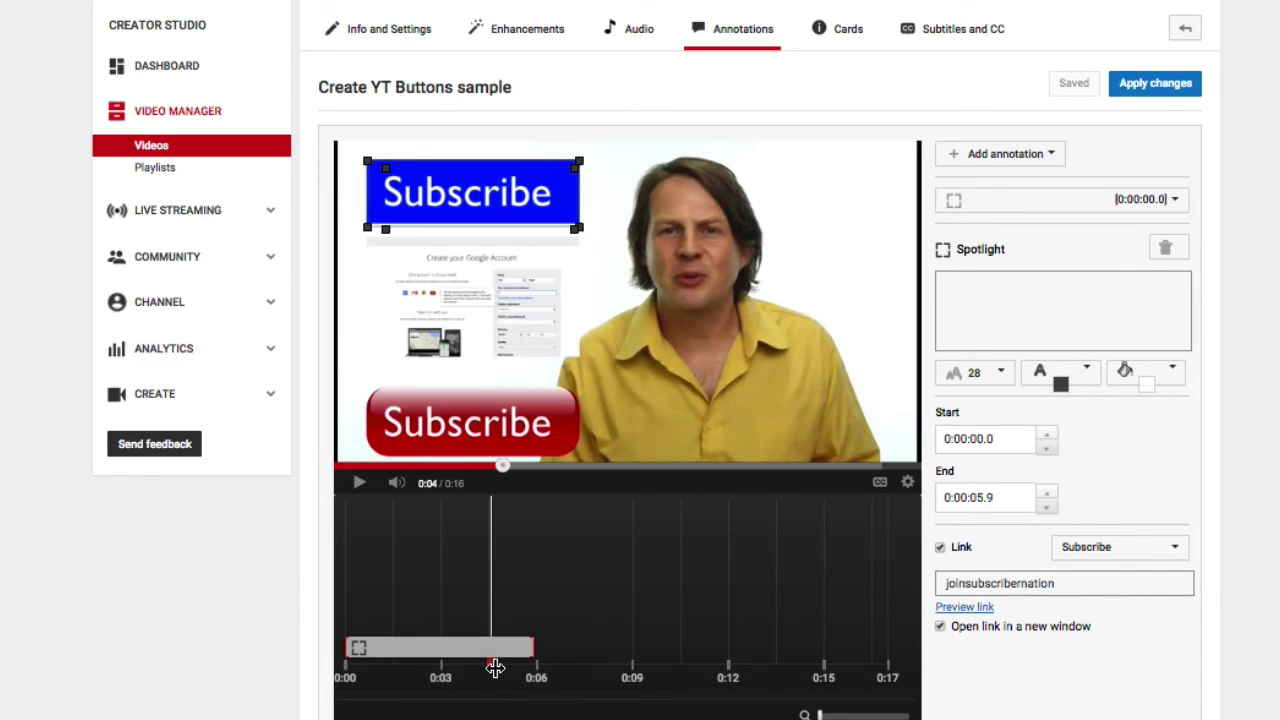
# Add a second spotlight at 0:00 sized to frame the Google account screenshot
pyautogui.moveTo(492, 665); pyautogui.dragTo(395, 672)
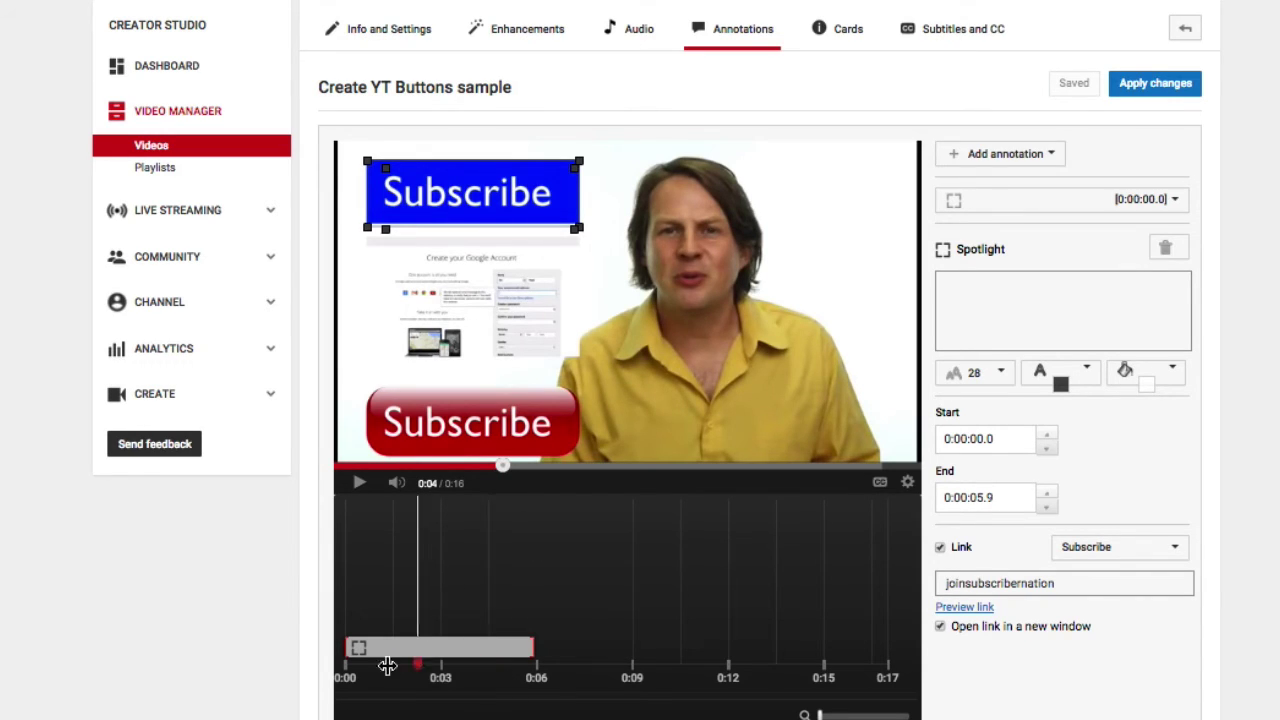
pyautogui.click(998, 157)
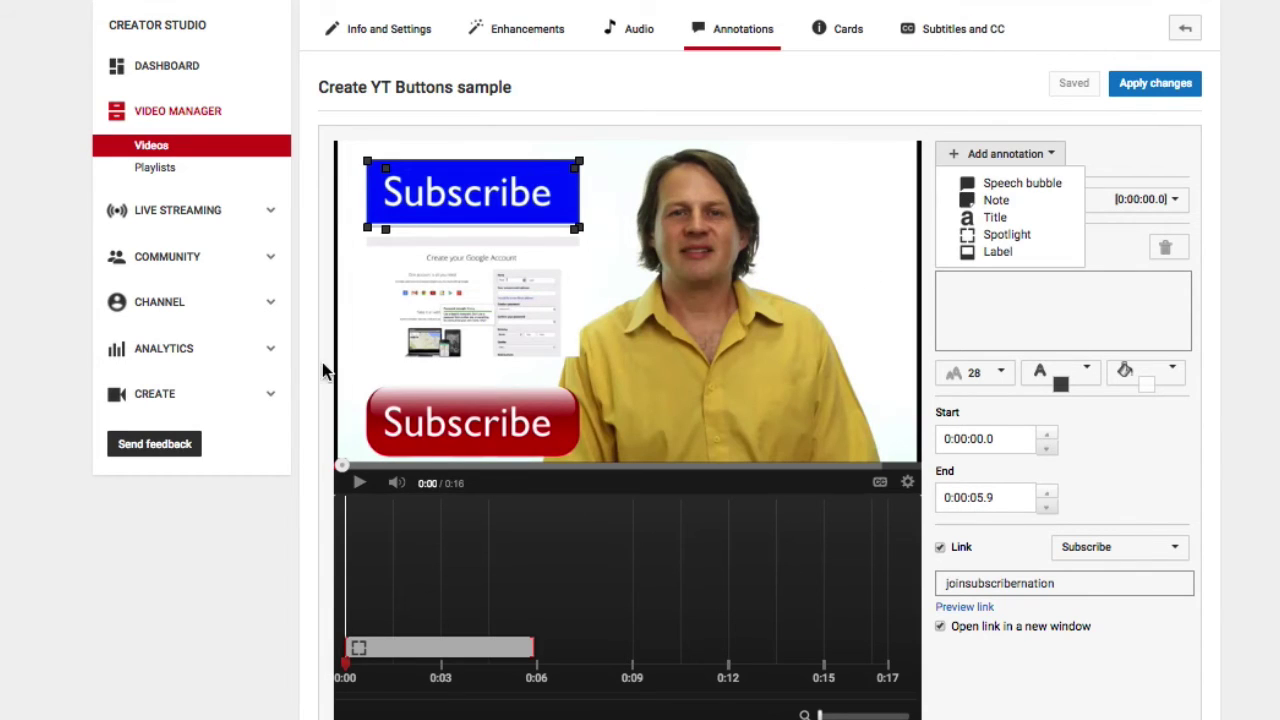
pyautogui.click(1000, 235)
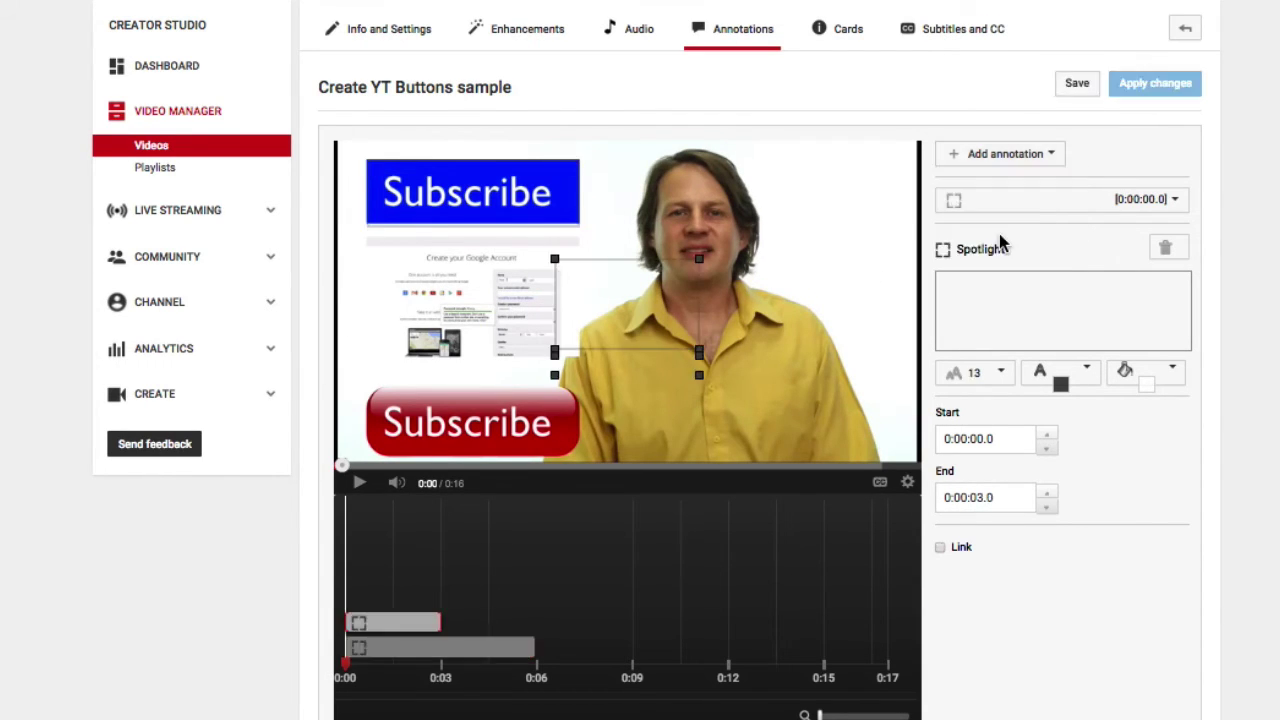
pyautogui.moveTo(586, 267); pyautogui.dragTo(407, 254)
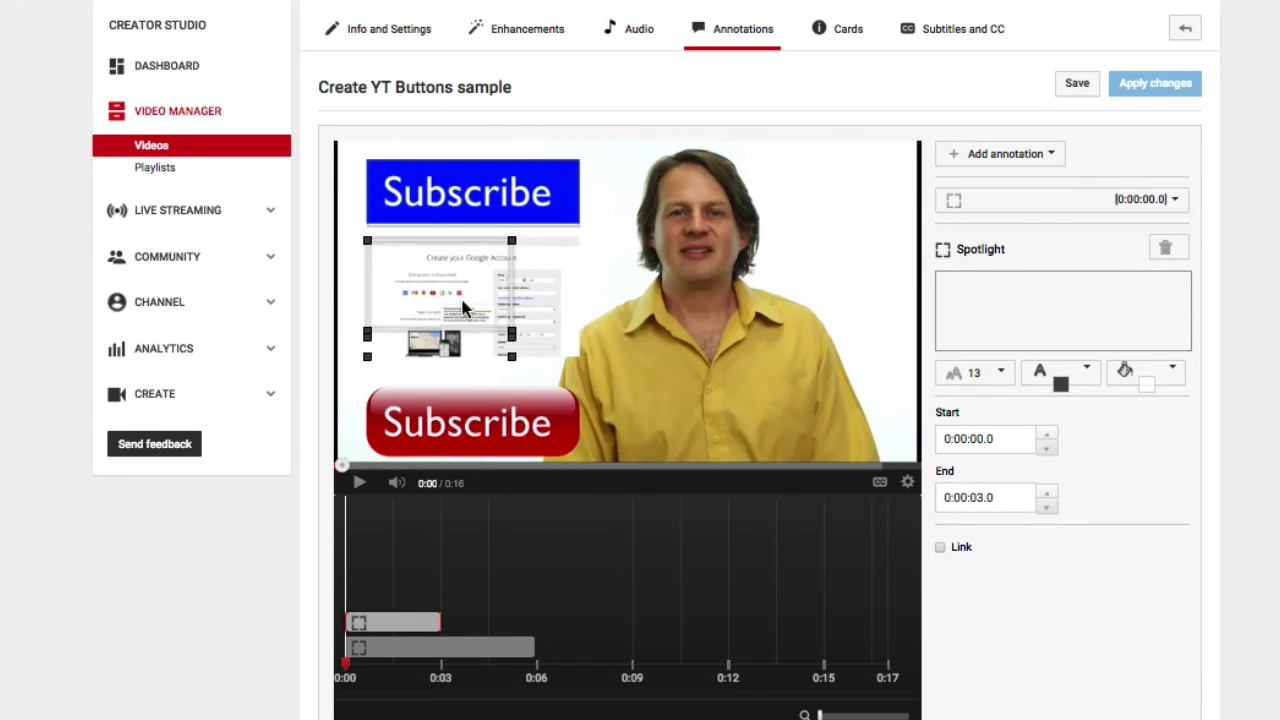
pyautogui.moveTo(509, 333); pyautogui.dragTo(578, 364)
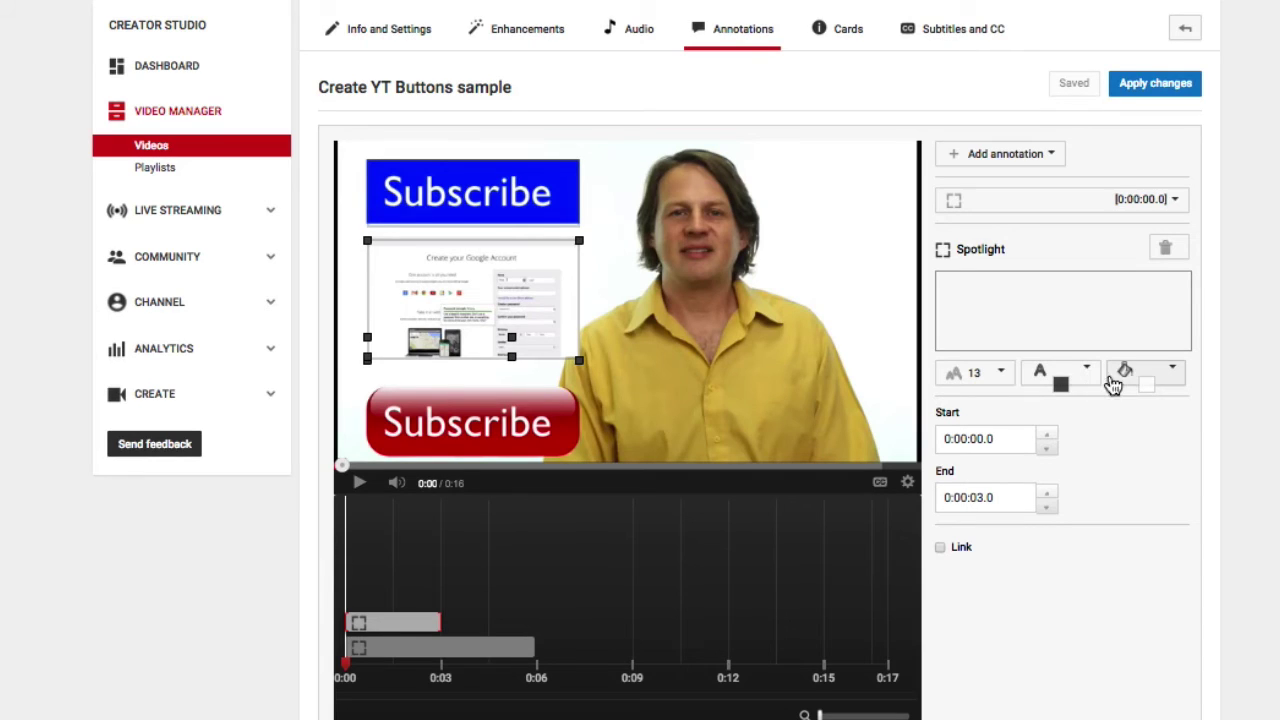
# Give the screenshot spotlight a red highlight colour and preview it playing
pyautogui.click(1175, 372)
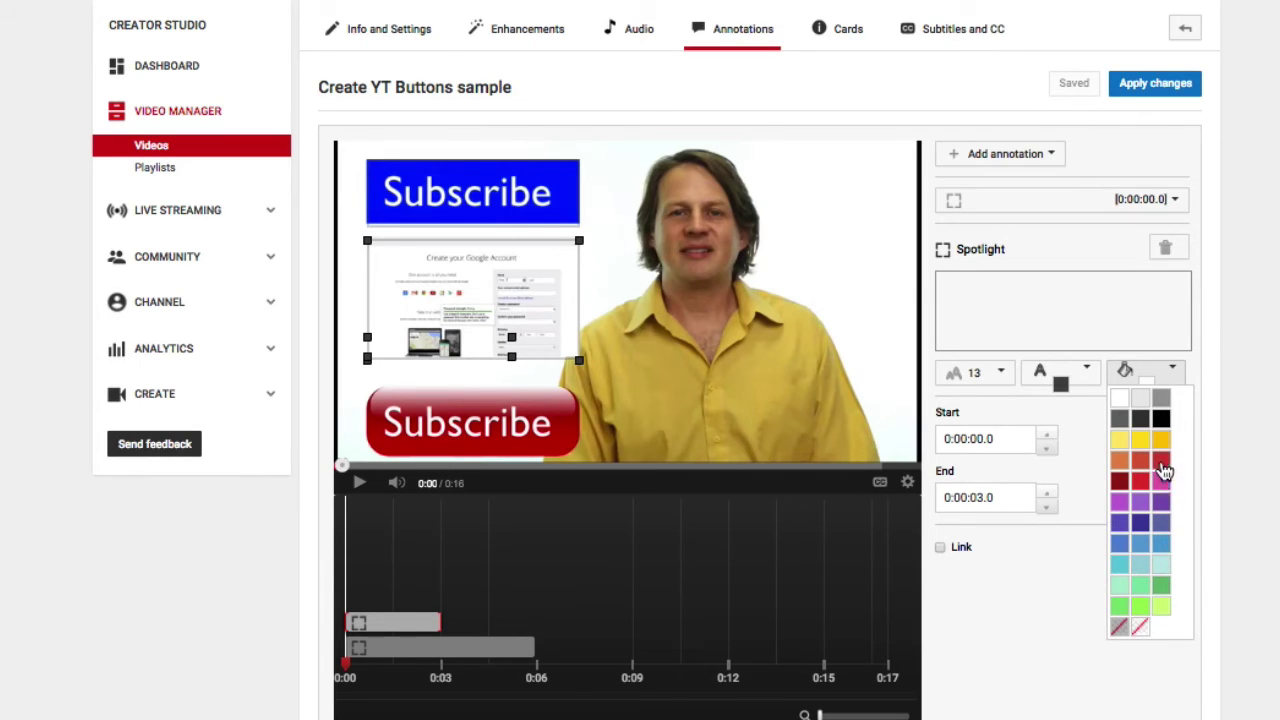
pyautogui.click(1161, 466)
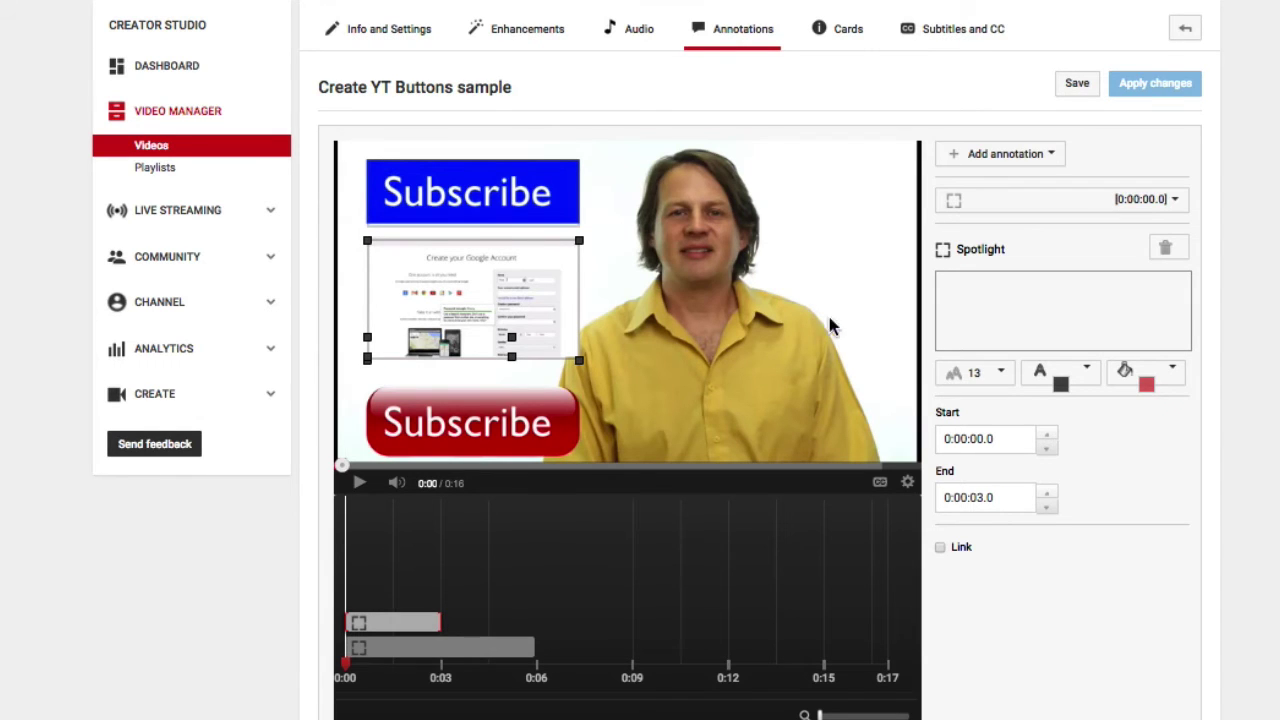
pyautogui.click(643, 287)
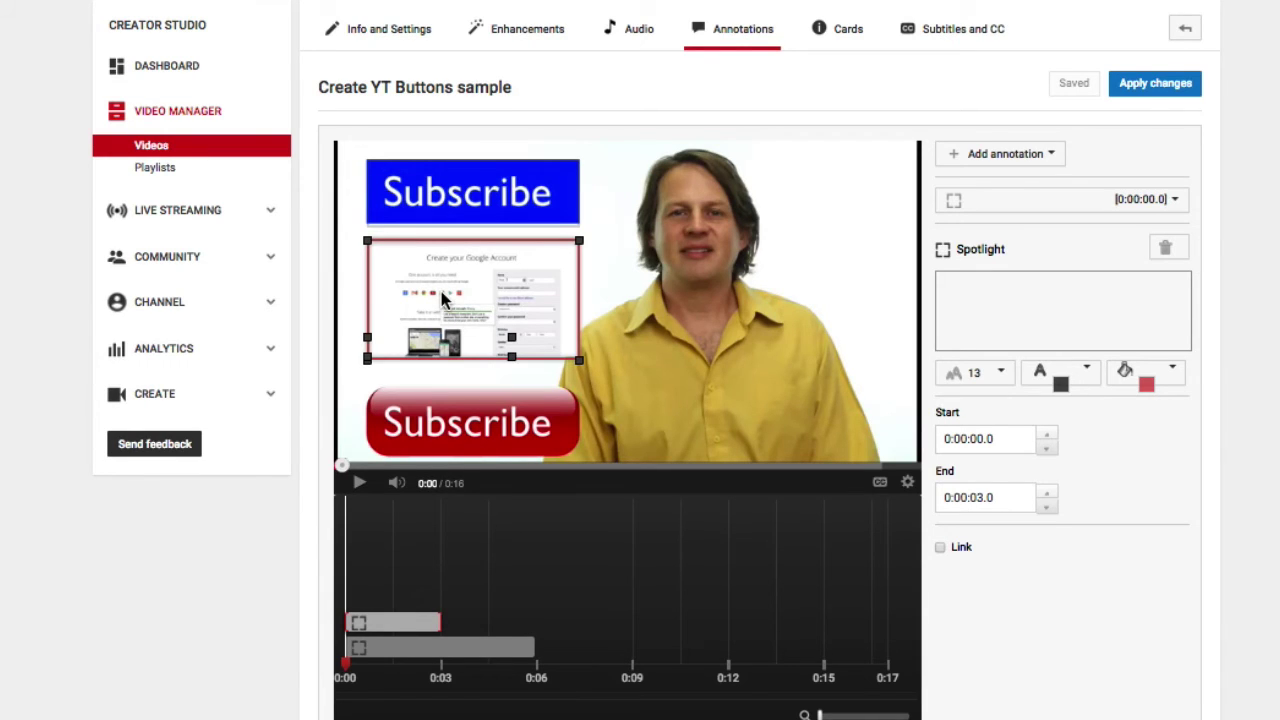
# Make the screenshot spotlight a clickable link of type Video
pyautogui.click(960, 550)
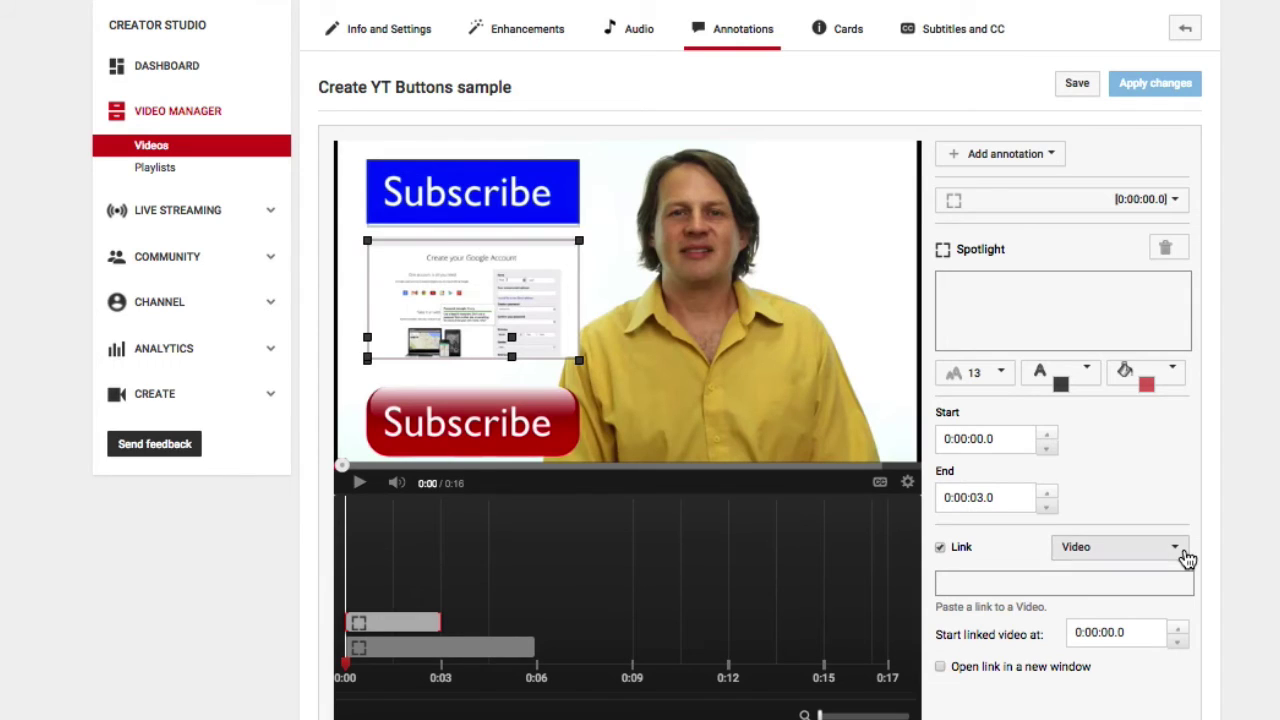
pyautogui.click(1187, 559)
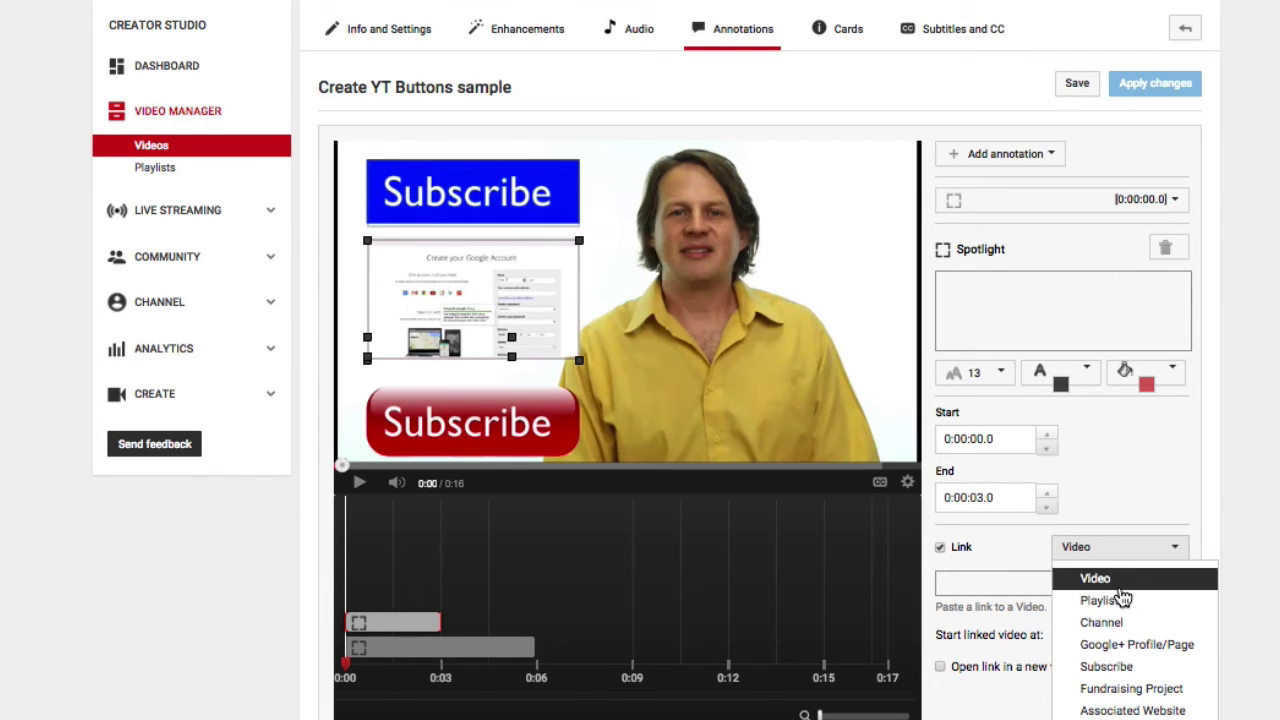
pyautogui.click(994, 586)
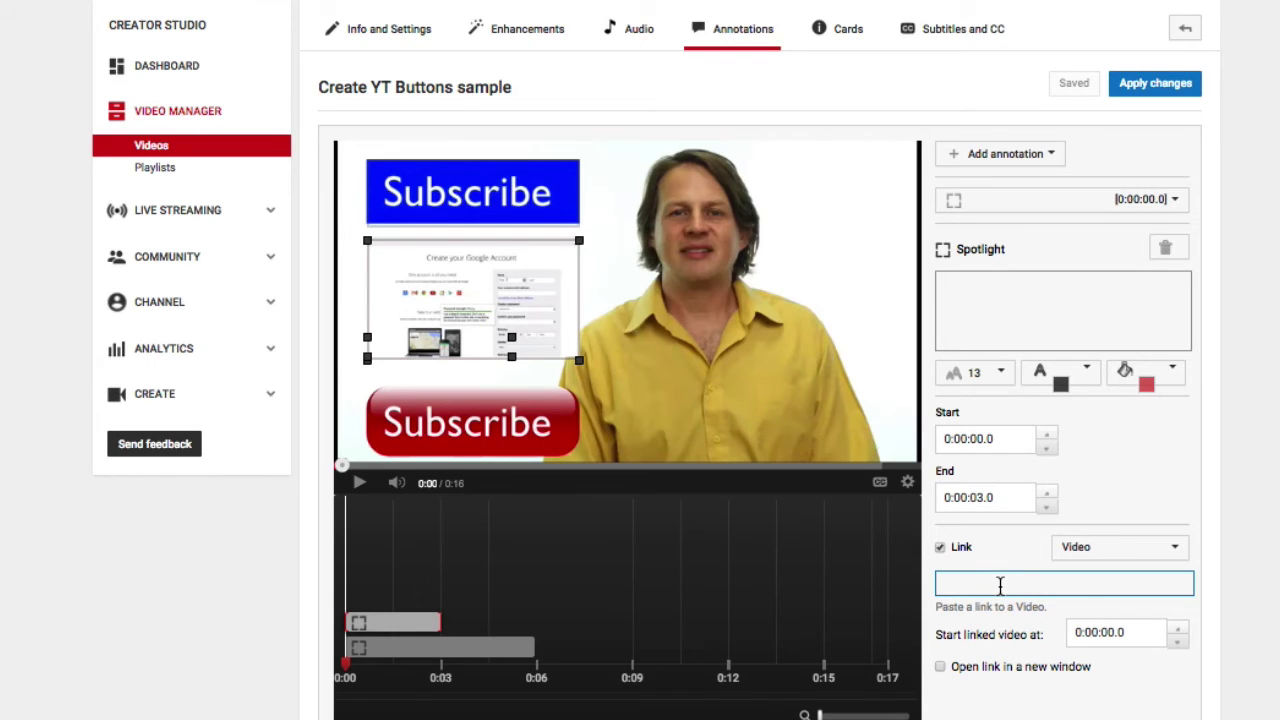
# Set the screenshot spotlight's duration to end at 0:05
pyautogui.moveTo(439, 622); pyautogui.dragTo(531, 622)
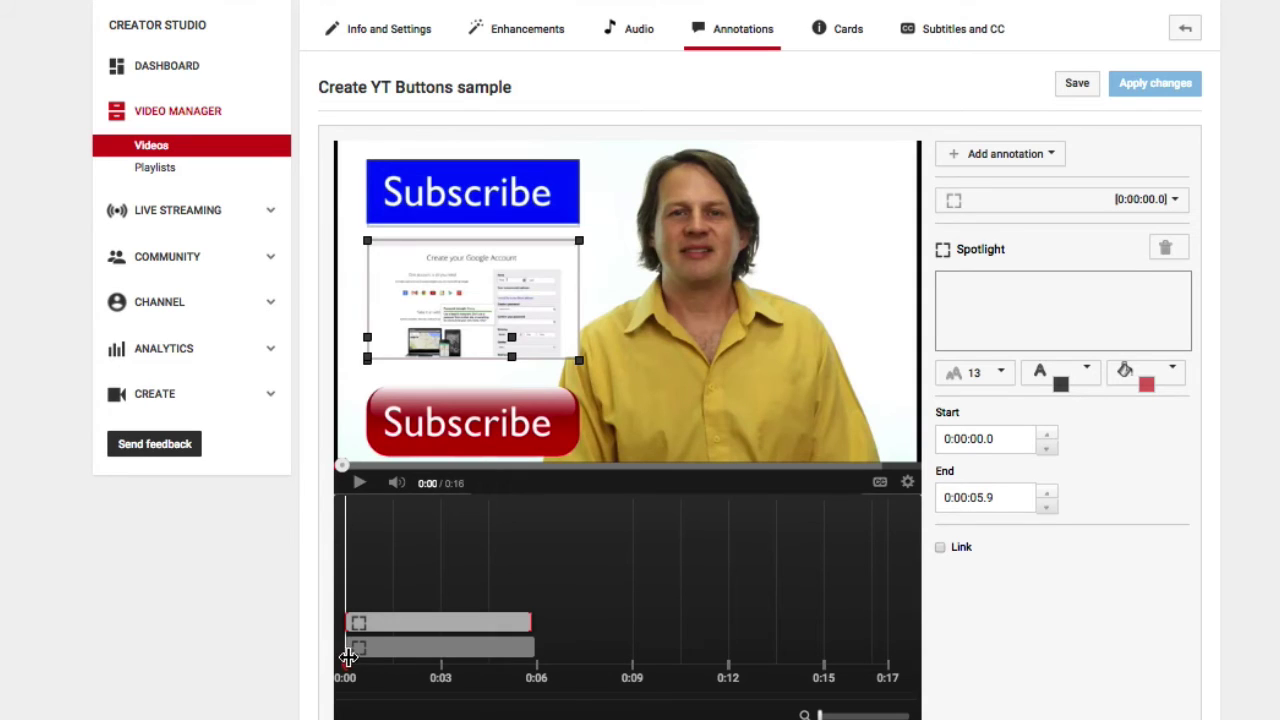
pyautogui.moveTo(345, 664); pyautogui.dragTo(529, 668)
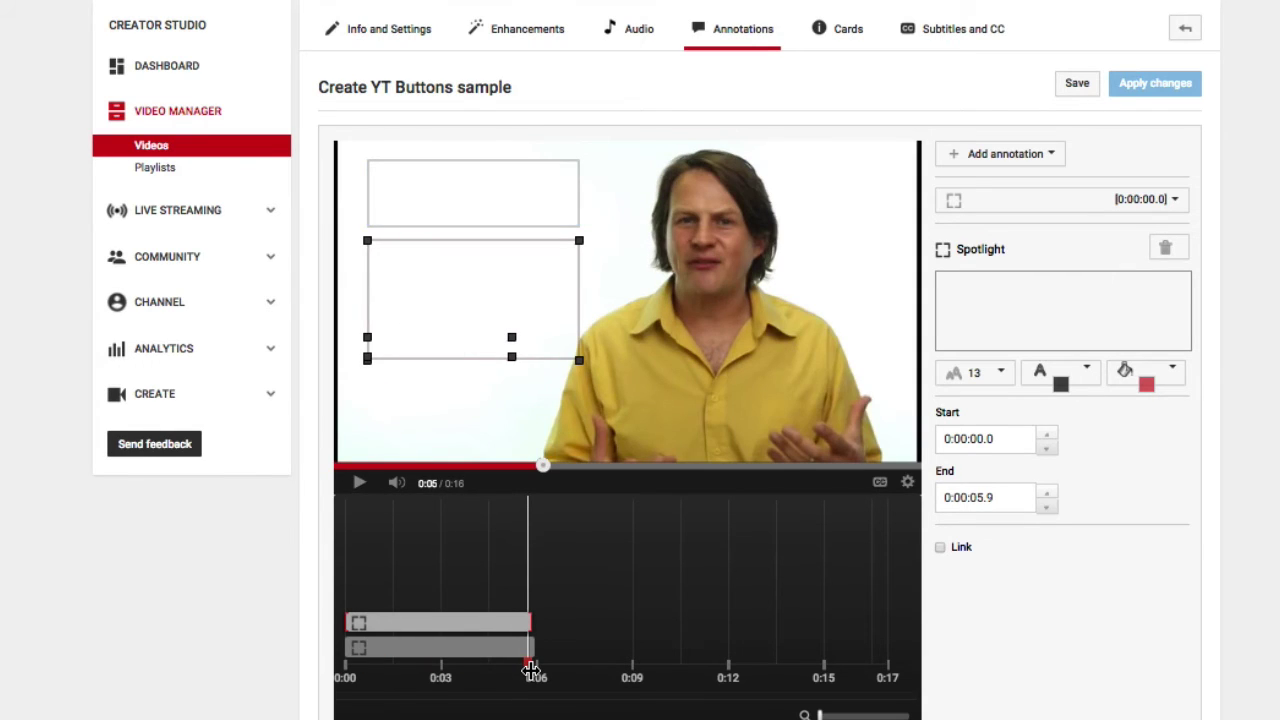
pyautogui.moveTo(531, 668); pyautogui.dragTo(525, 668)
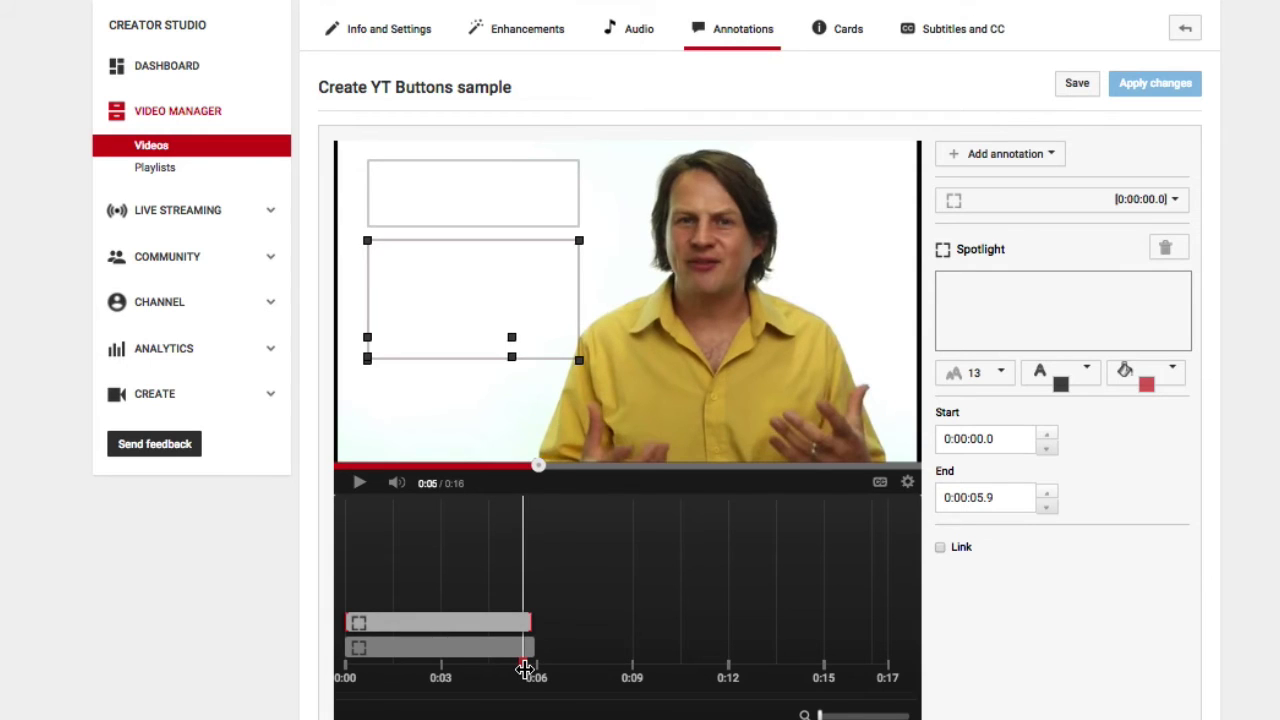
pyautogui.scroll(1, 705, 708)
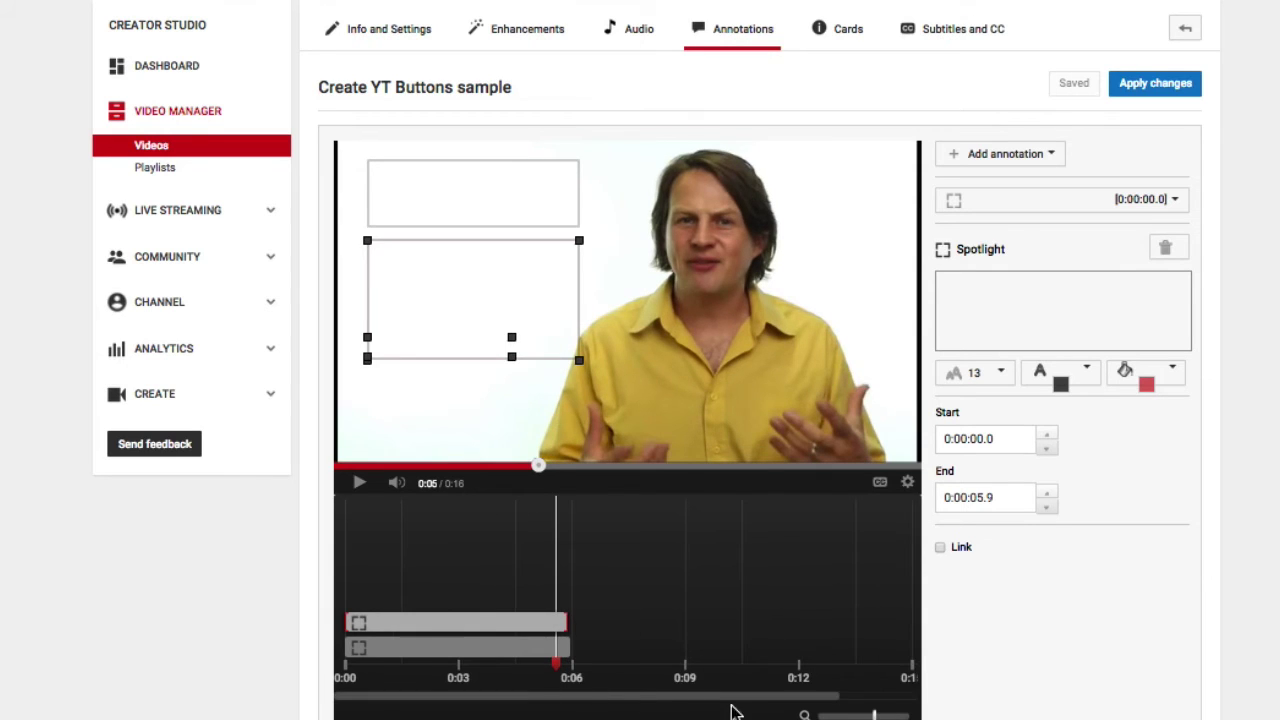
pyautogui.moveTo(556, 662)
pyautogui.mouseDown()
pyautogui.moveTo(524, 663)
pyautogui.moveTo(538, 665)
pyautogui.mouseUp()
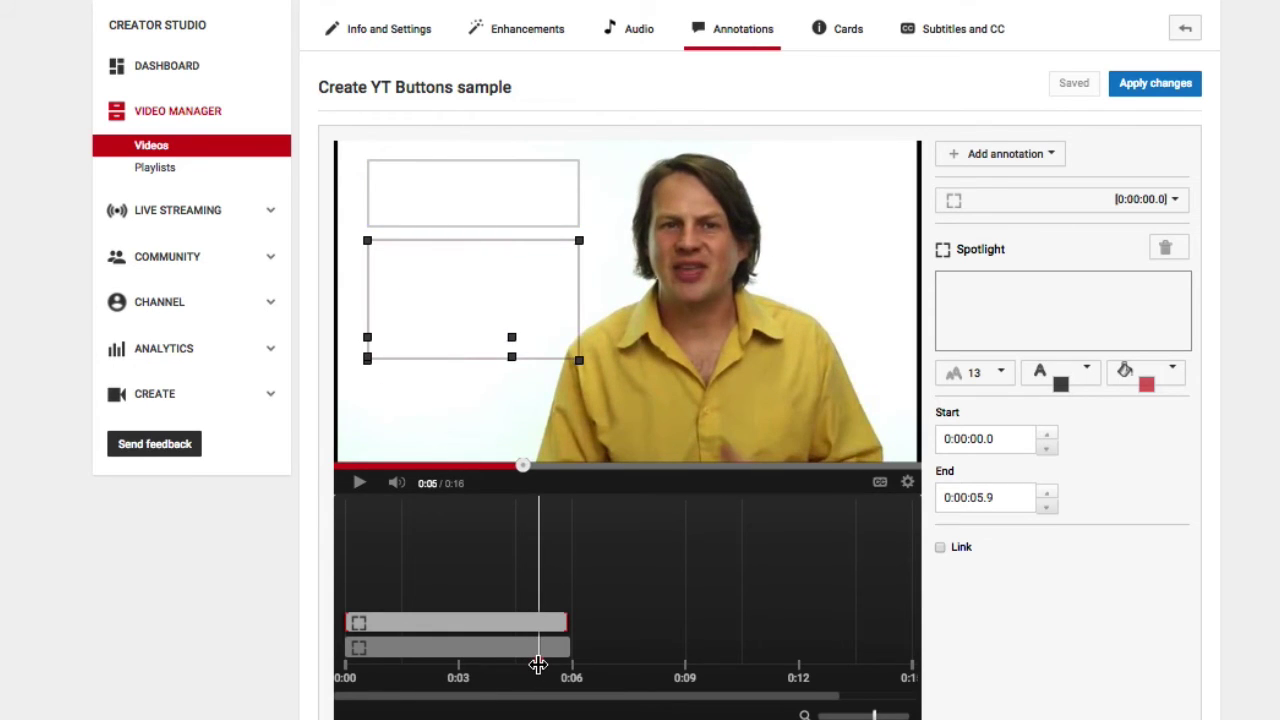
pyautogui.moveTo(538, 665); pyautogui.dragTo(533, 664)
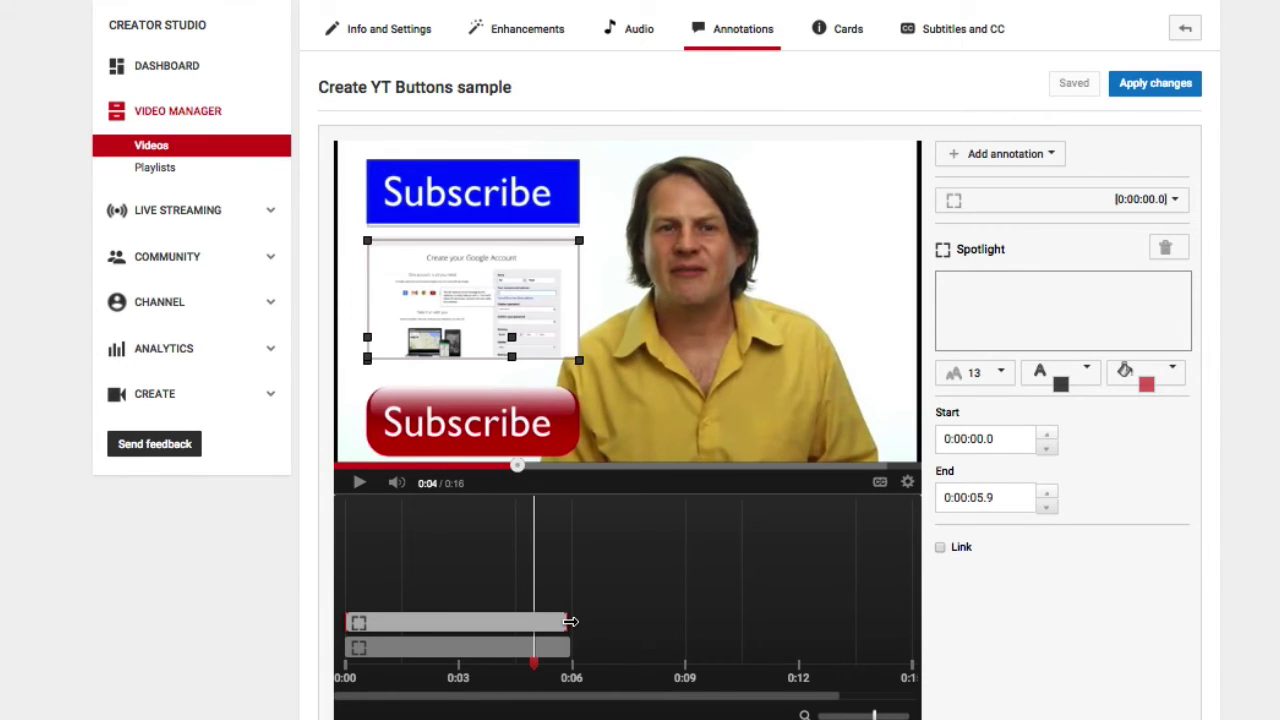
pyautogui.moveTo(564, 624); pyautogui.dragTo(532, 624)
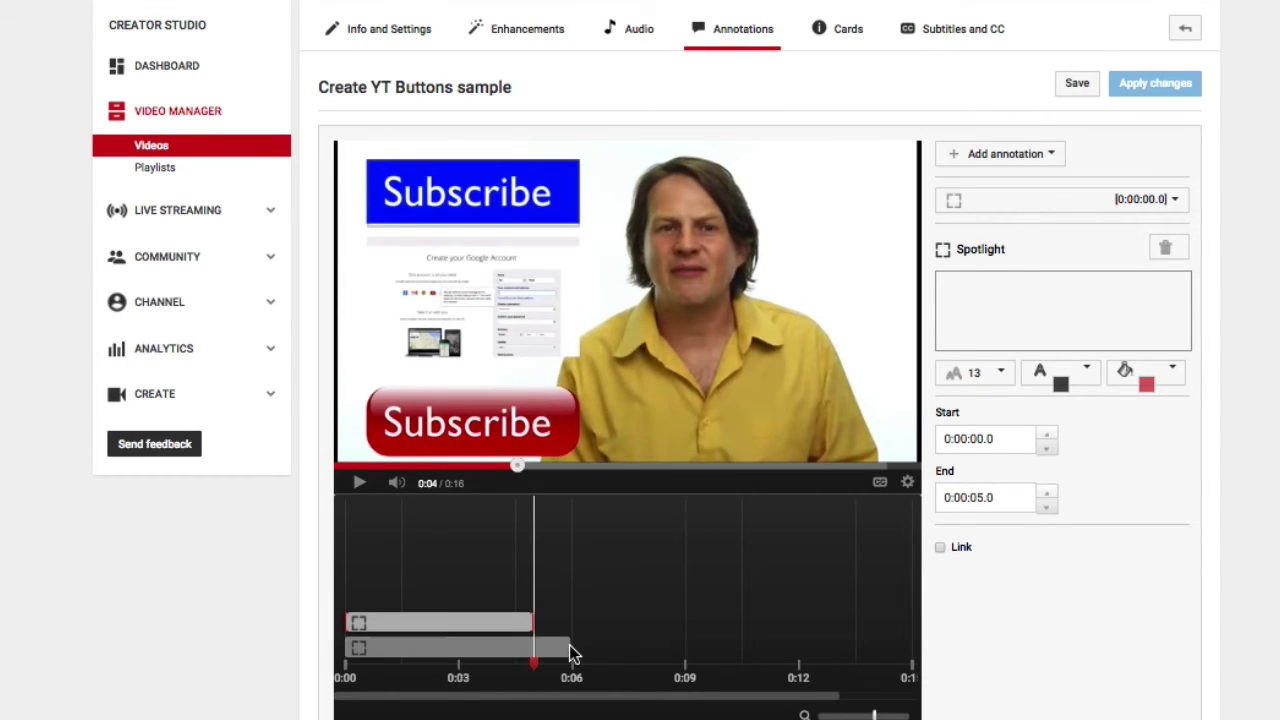
# Shorten the Subscribe spotlight to end at 0:05 and show the annotation types
pyautogui.click(566, 650)
pyautogui.moveTo(573, 650); pyautogui.dragTo(533, 650)
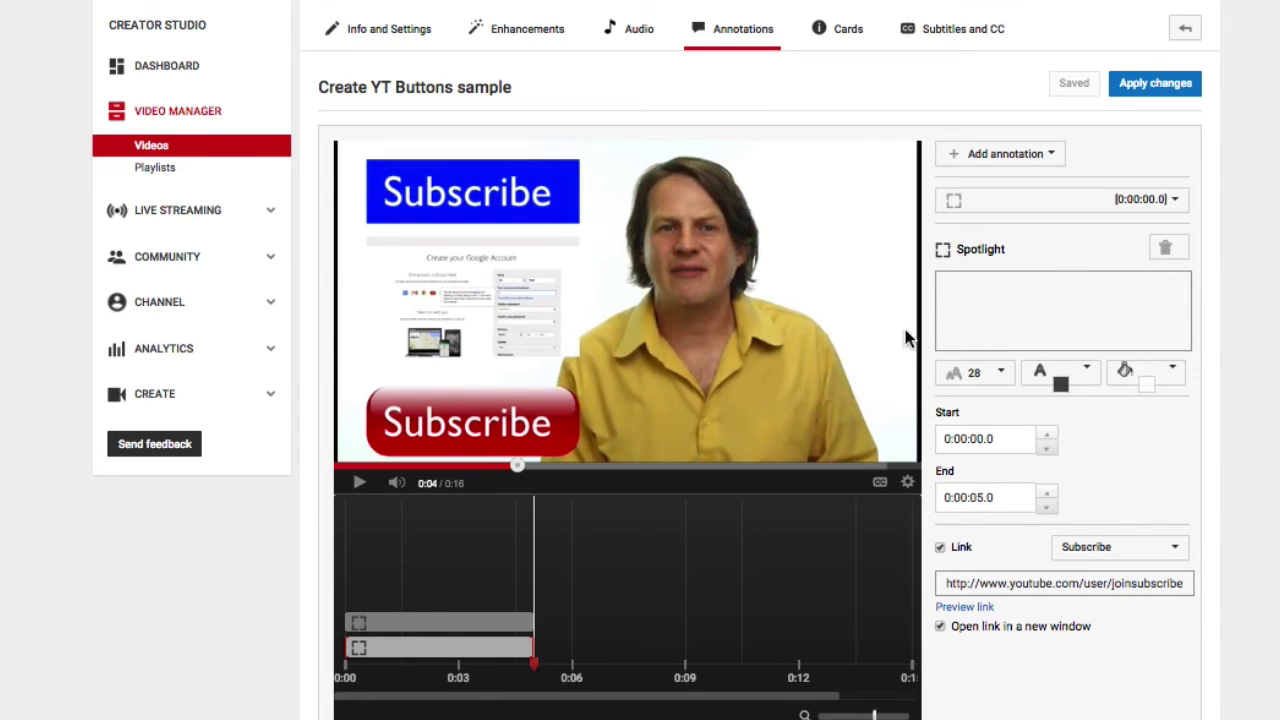
pyautogui.click(1036, 156)
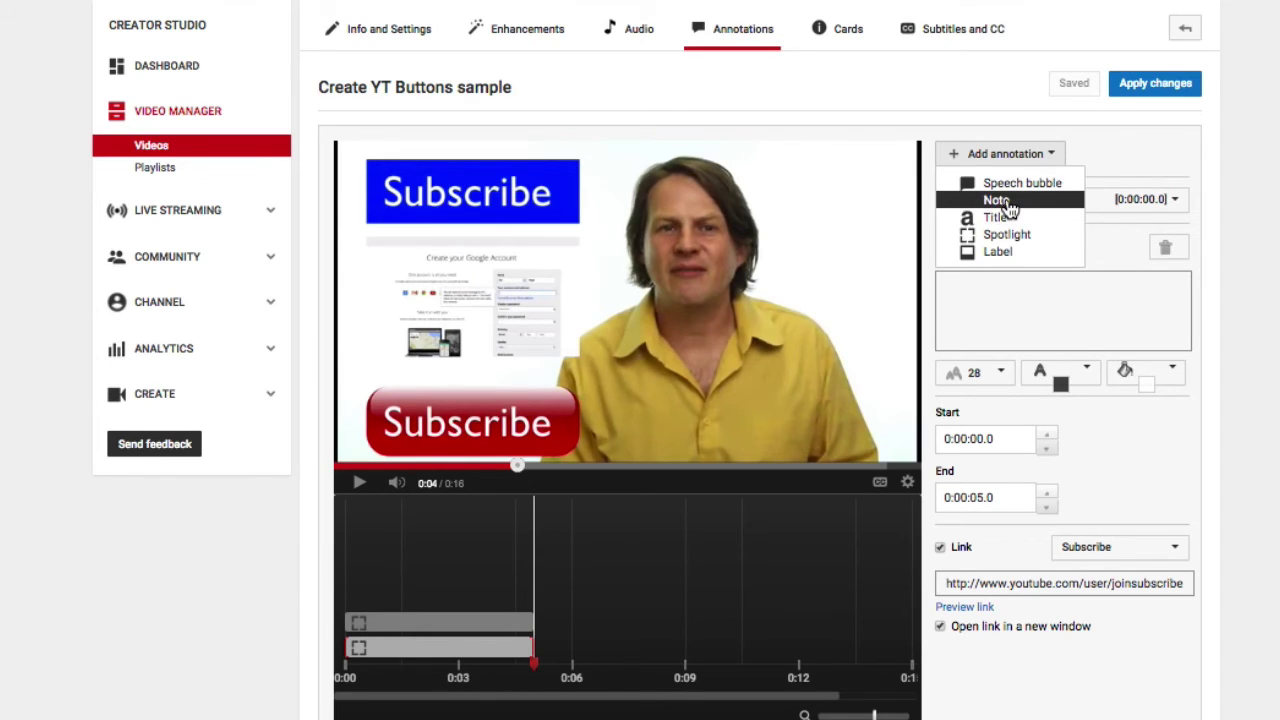
# Add a 'Subscribe Now' note at the video's upper right in size 28 text
pyautogui.click(1000, 201)
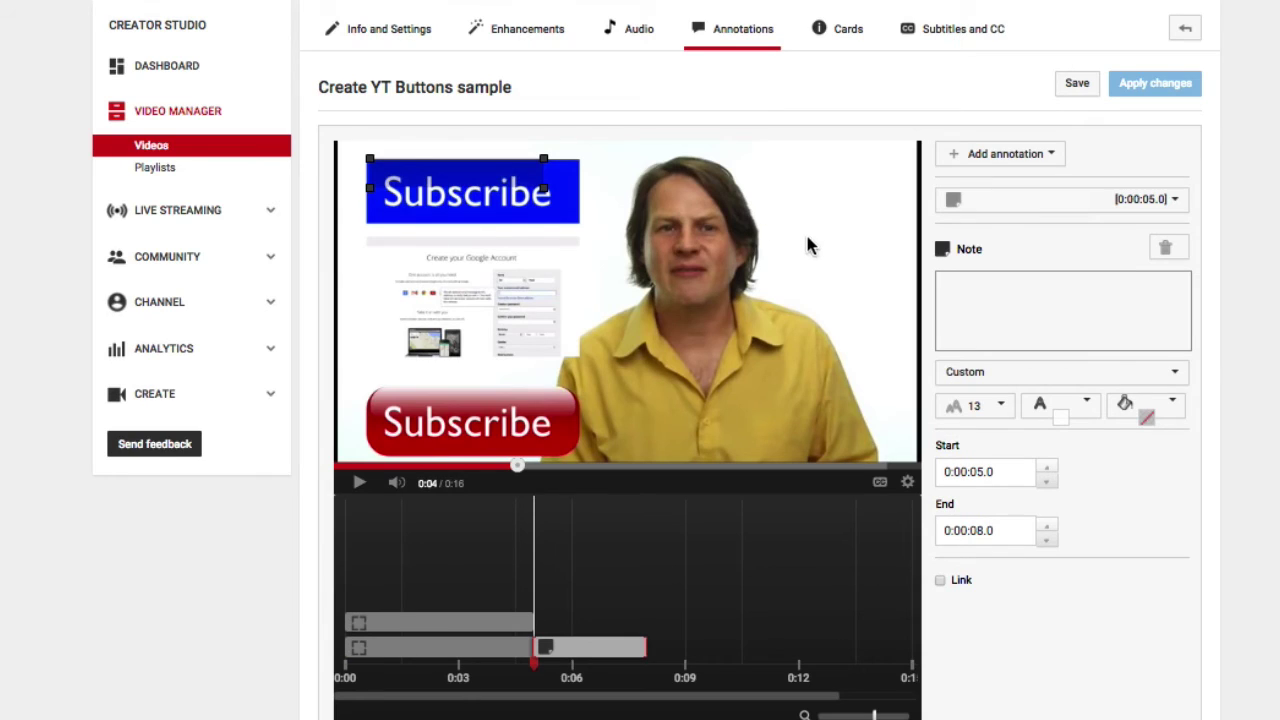
pyautogui.moveTo(453, 173); pyautogui.dragTo(810, 178)
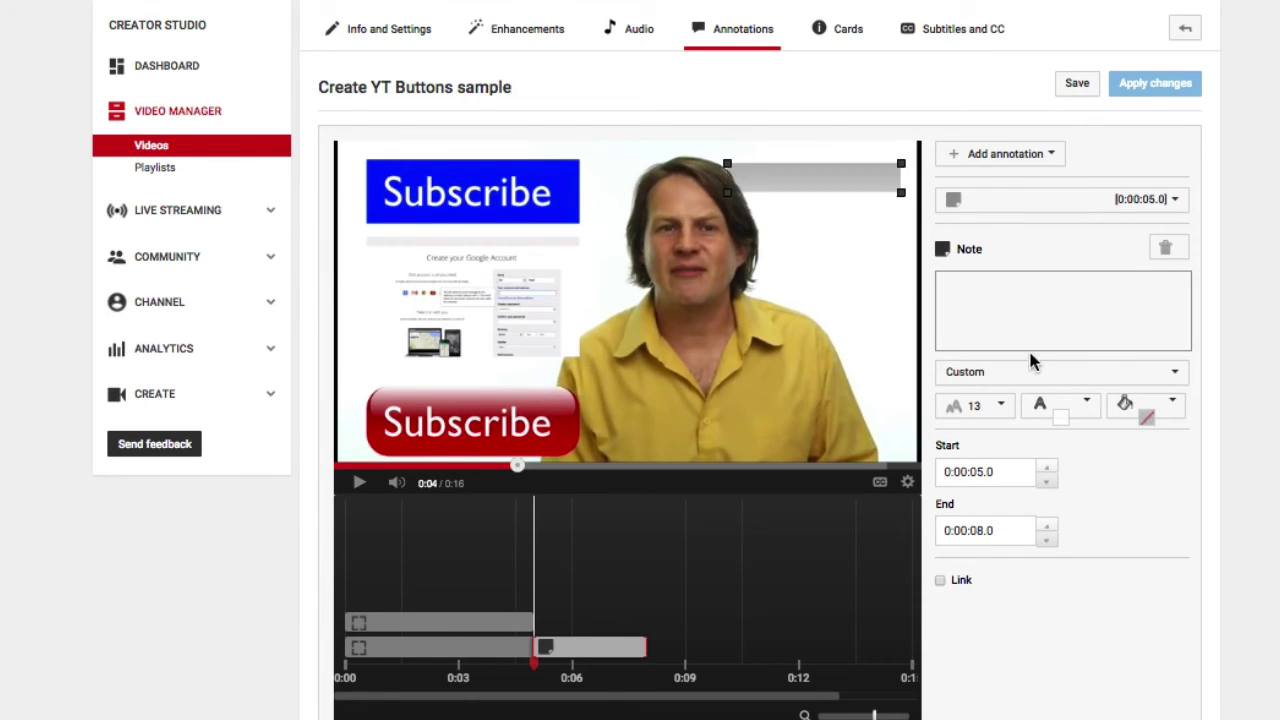
pyautogui.click(1004, 315)
pyautogui.write('Subscribe ')
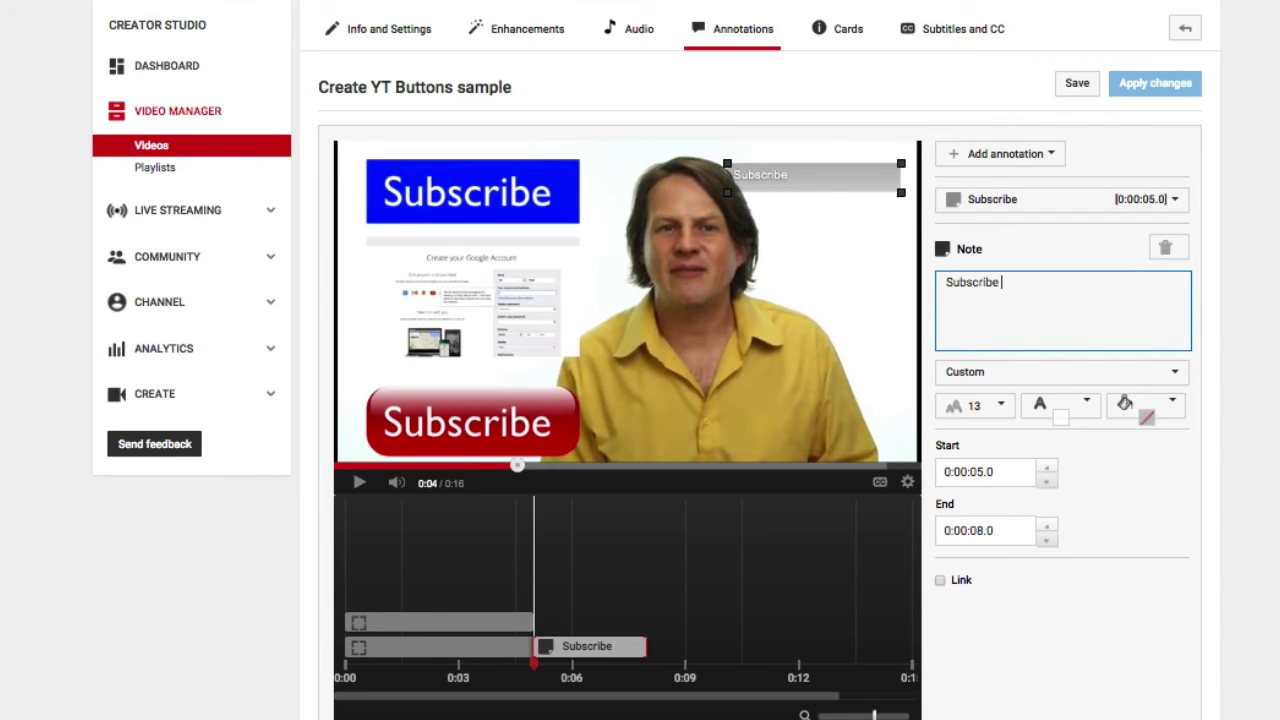
pyautogui.write('Now')
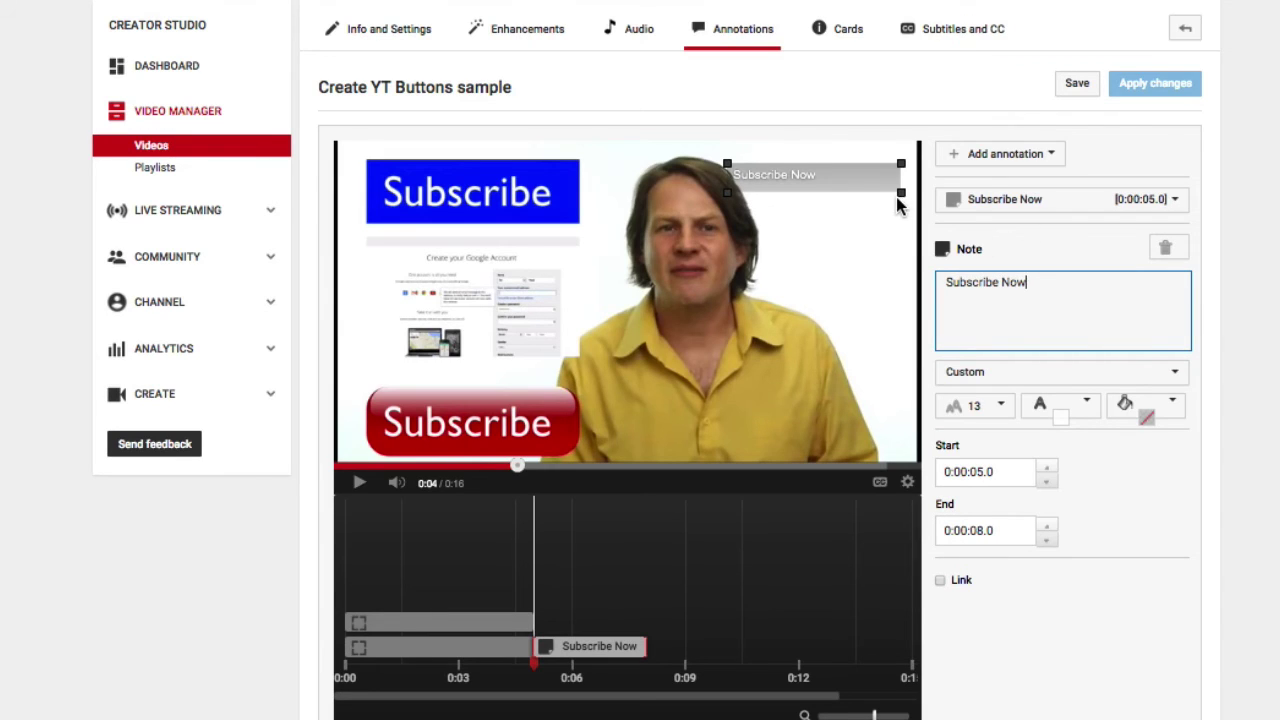
pyautogui.moveTo(901, 192); pyautogui.dragTo(904, 231)
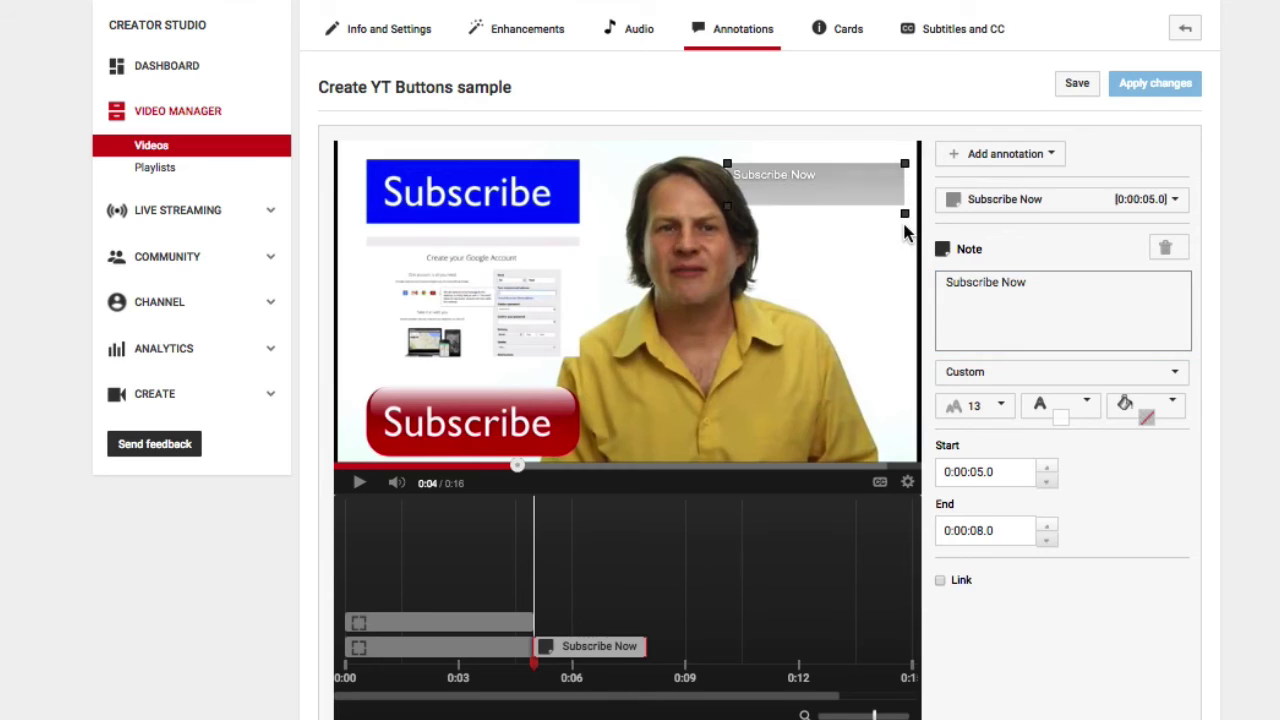
pyautogui.click(1003, 410)
pyautogui.click(980, 505)
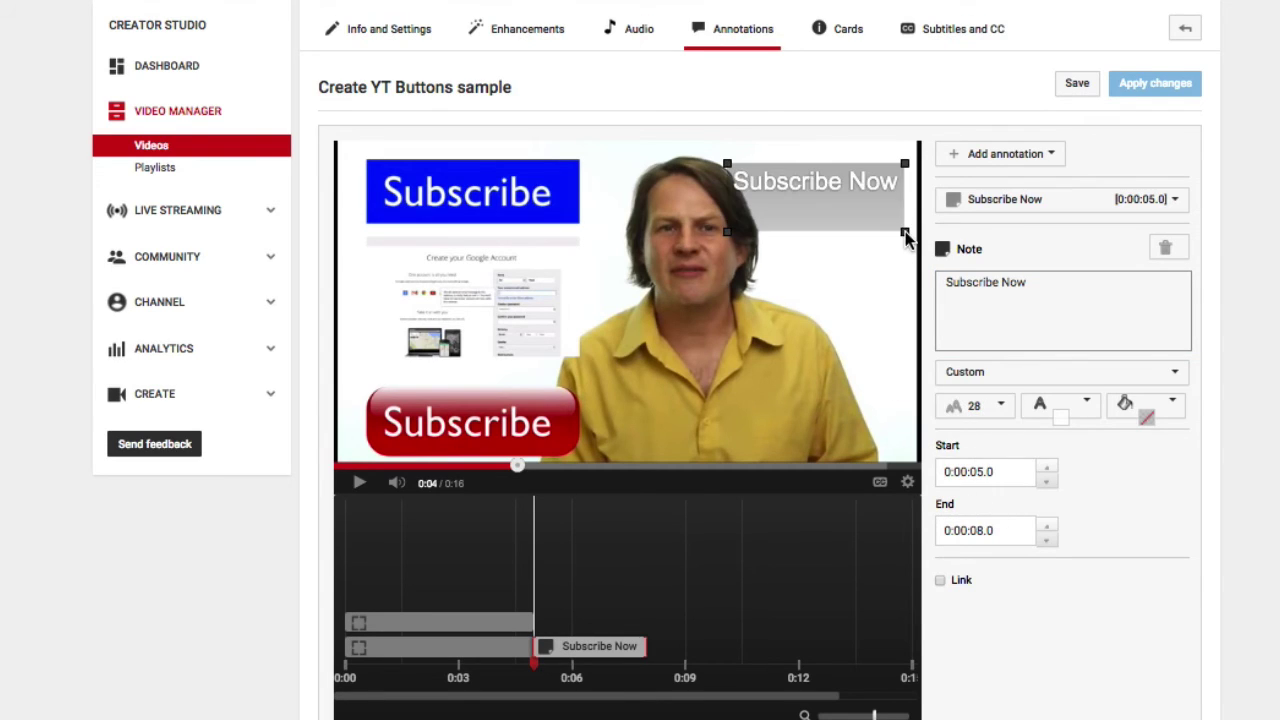
pyautogui.moveTo(900, 227); pyautogui.dragTo(911, 203)
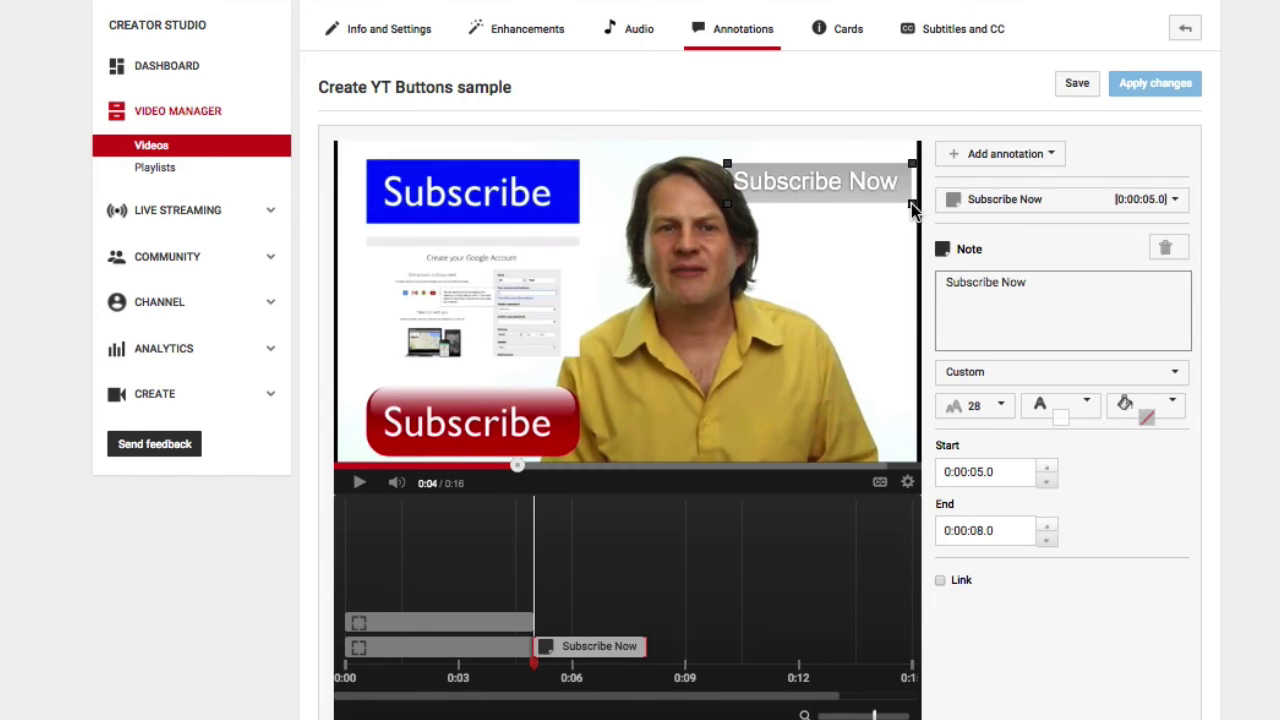
# Enable linking on the note and give it a red background
pyautogui.click(940, 580)
pyautogui.click(1120, 582)
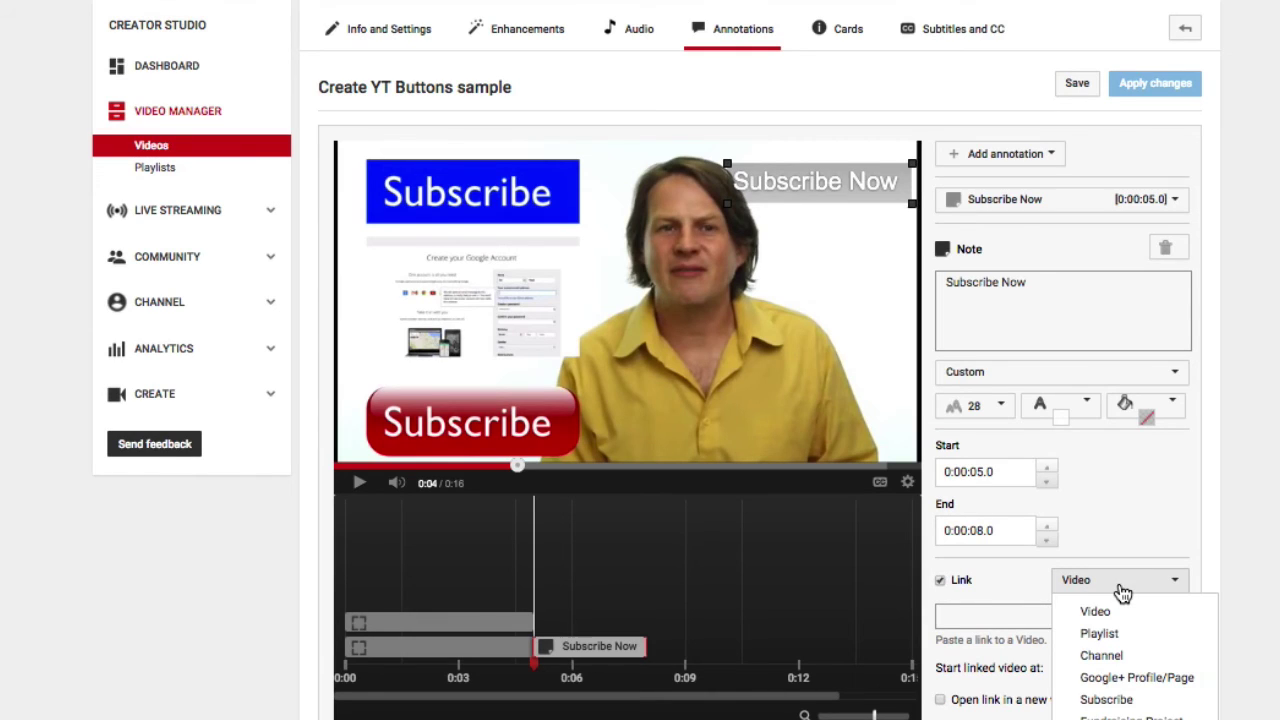
pyautogui.click(1165, 412)
pyautogui.click(1160, 512)
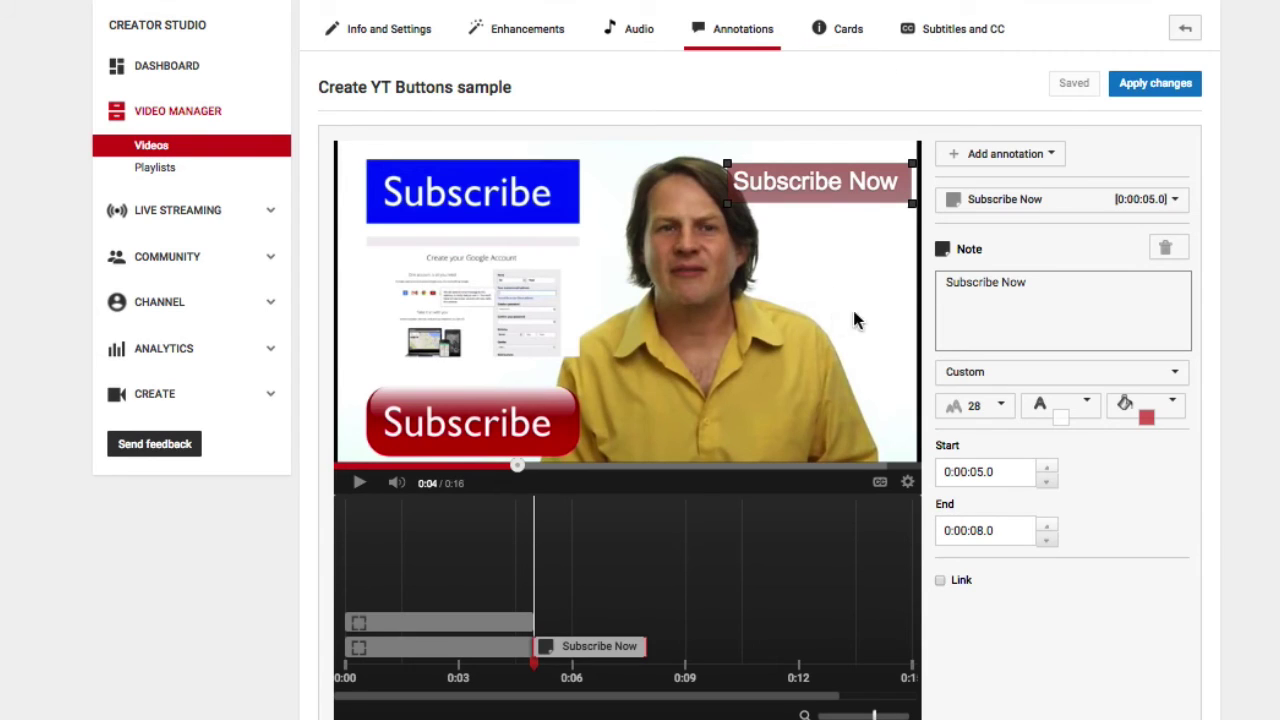
# Apply the annotation changes and list the available card types under Cards
pyautogui.click(1172, 84)
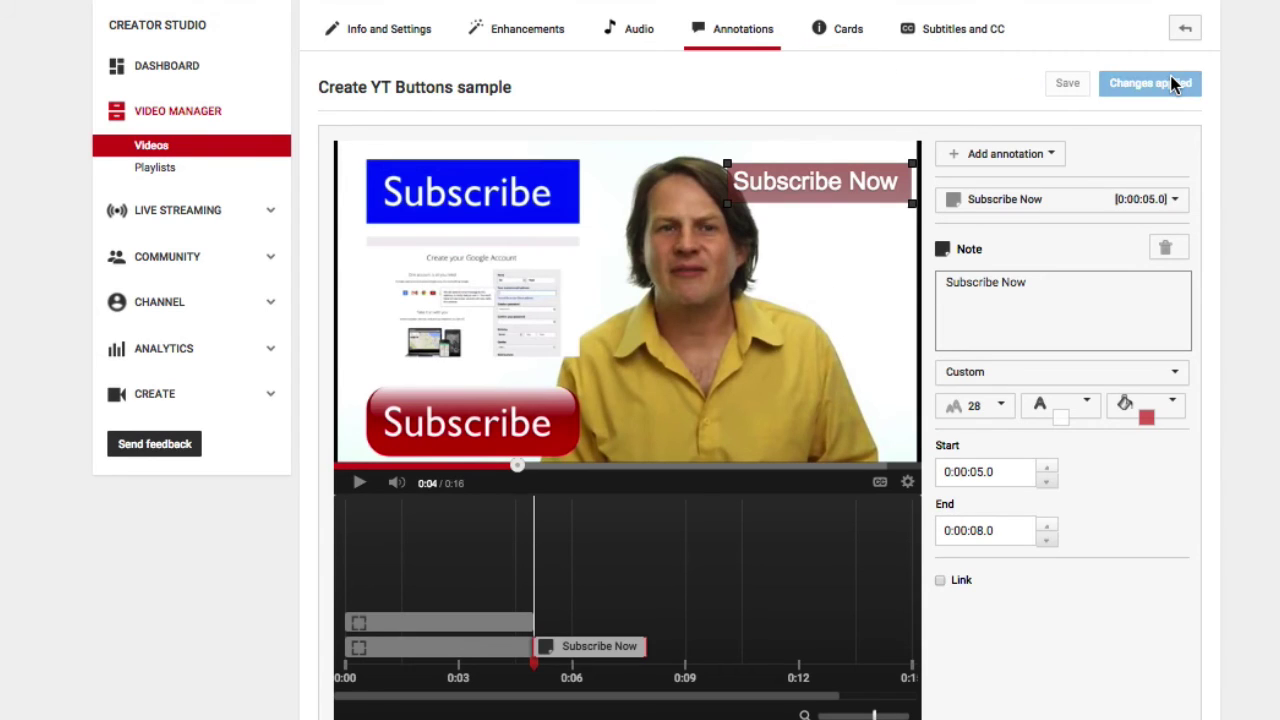
pyautogui.click(848, 42)
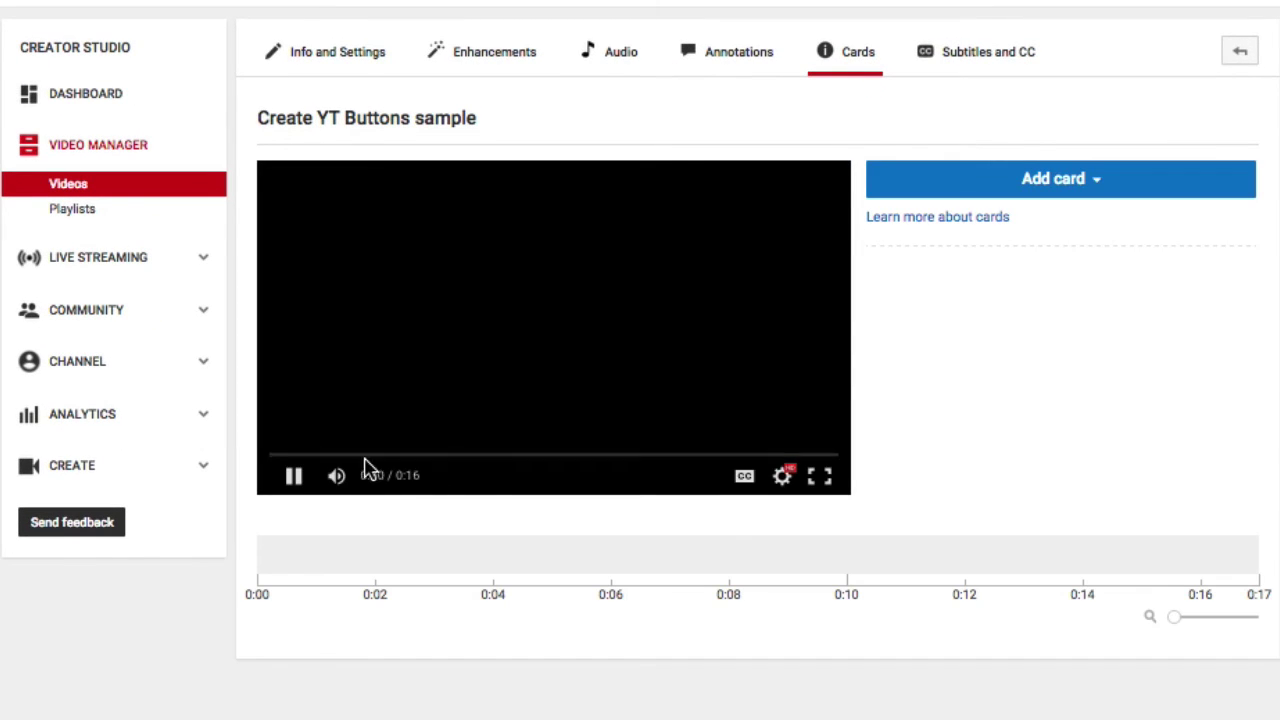
pyautogui.click(298, 479)
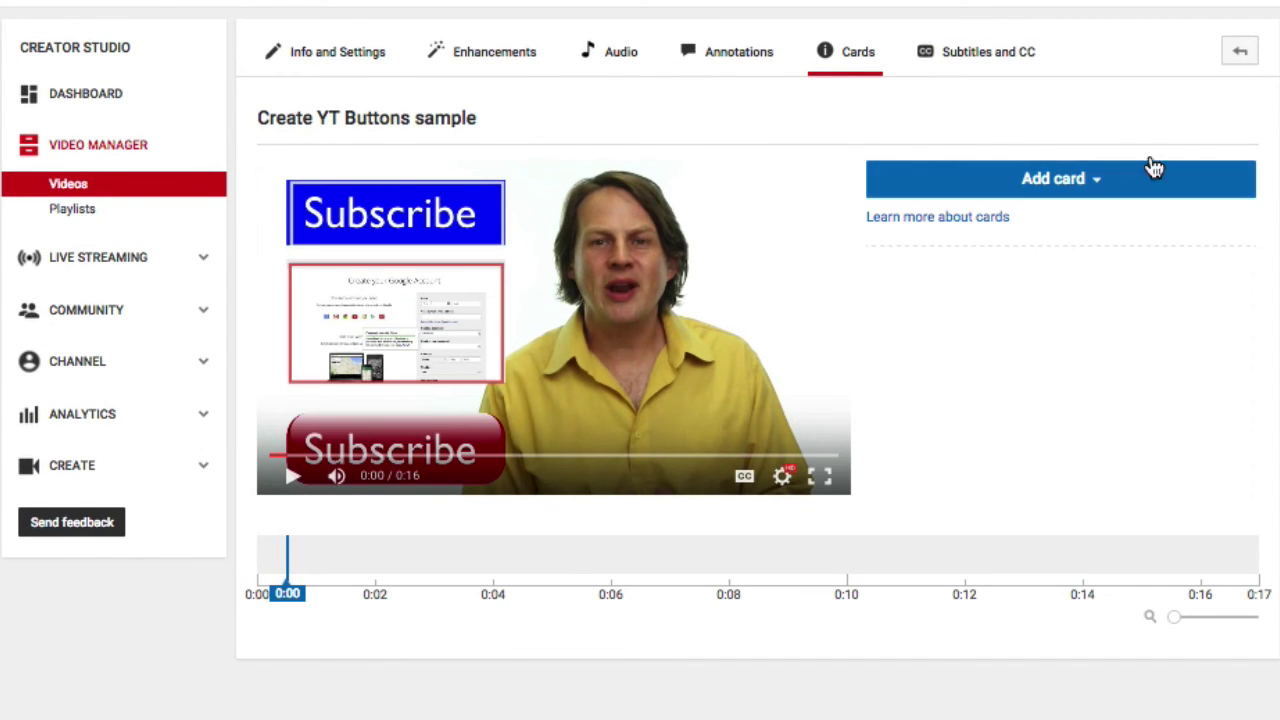
pyautogui.click(1063, 185)
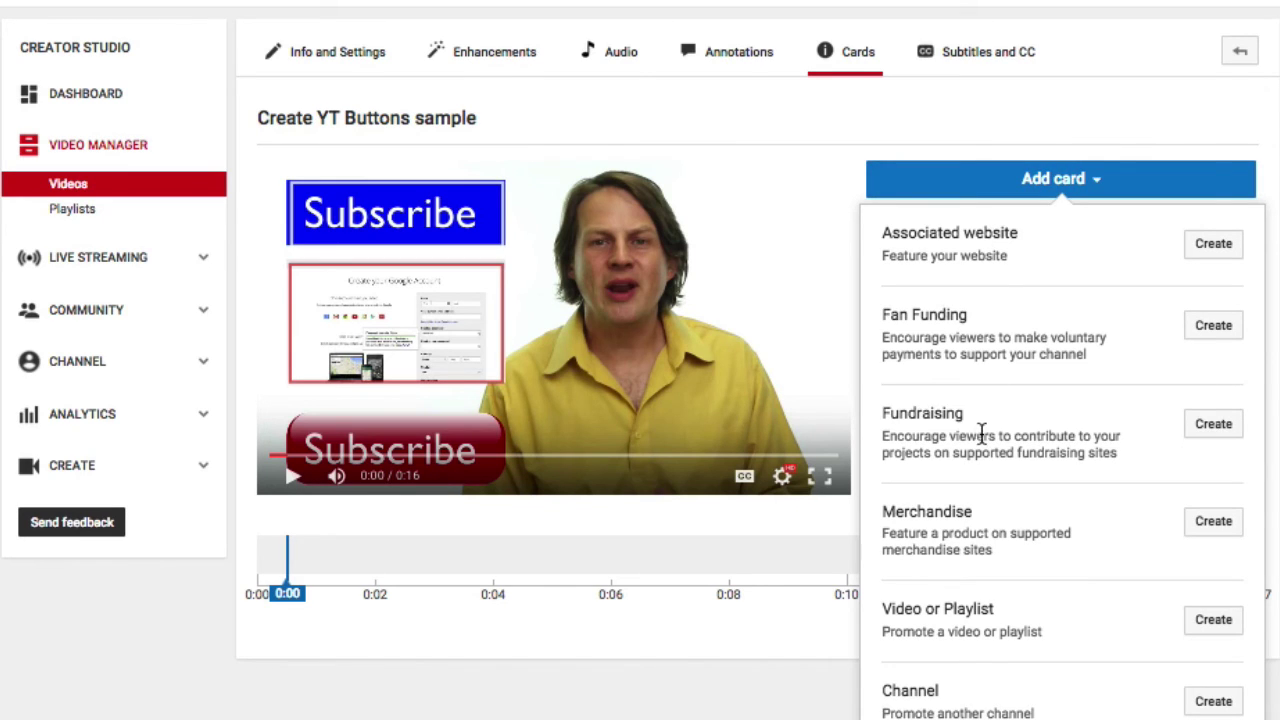
pyautogui.scroll(-1, 957, 623)
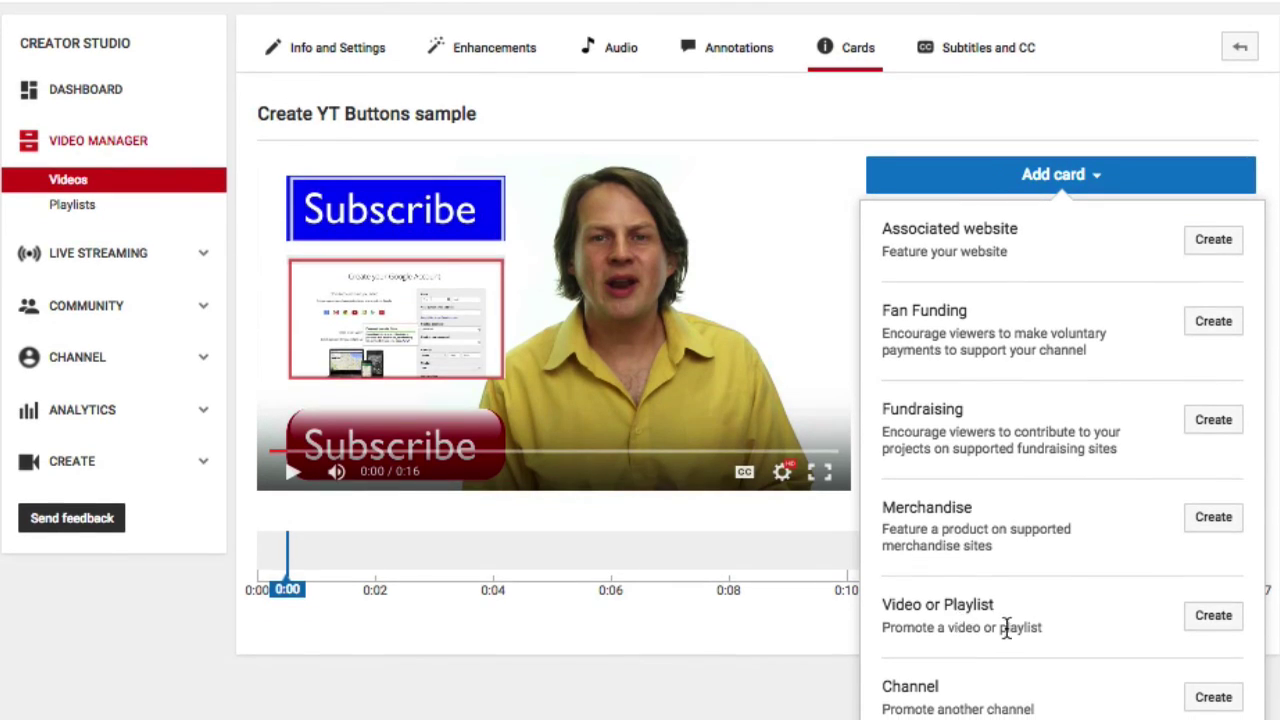
pyautogui.scroll(1, 945, 705)
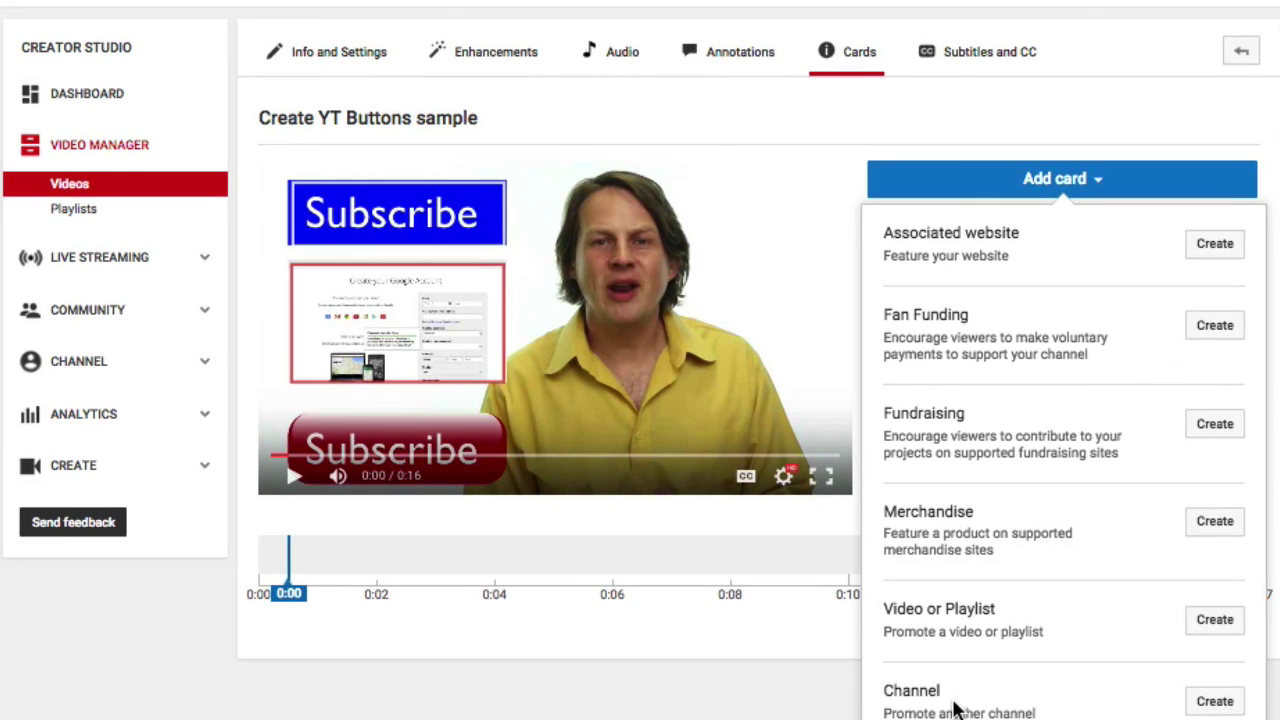
pyautogui.scroll(-1, 1190, 255)
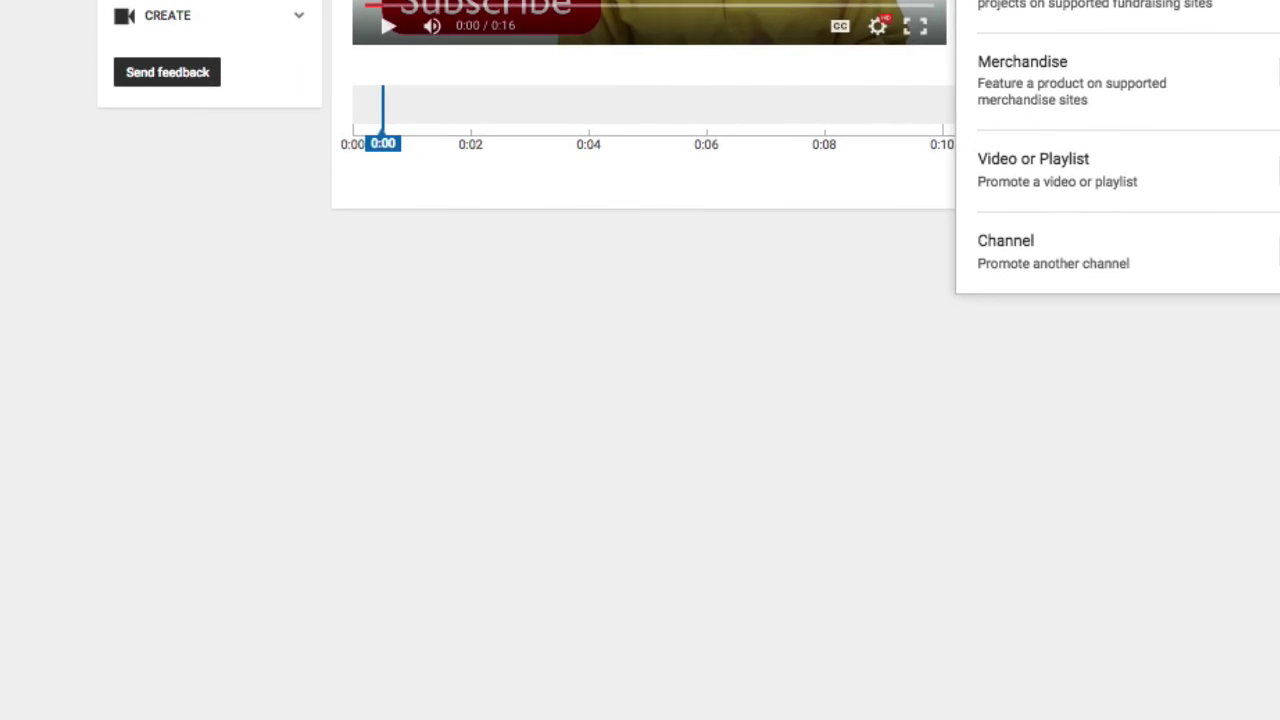
pyautogui.click(1213, 241)
pyautogui.click(715, 397)
pyautogui.write('www.authenticwestfilms.com')
pyautogui.click(676, 442)
pyautogui.click(880, 370)
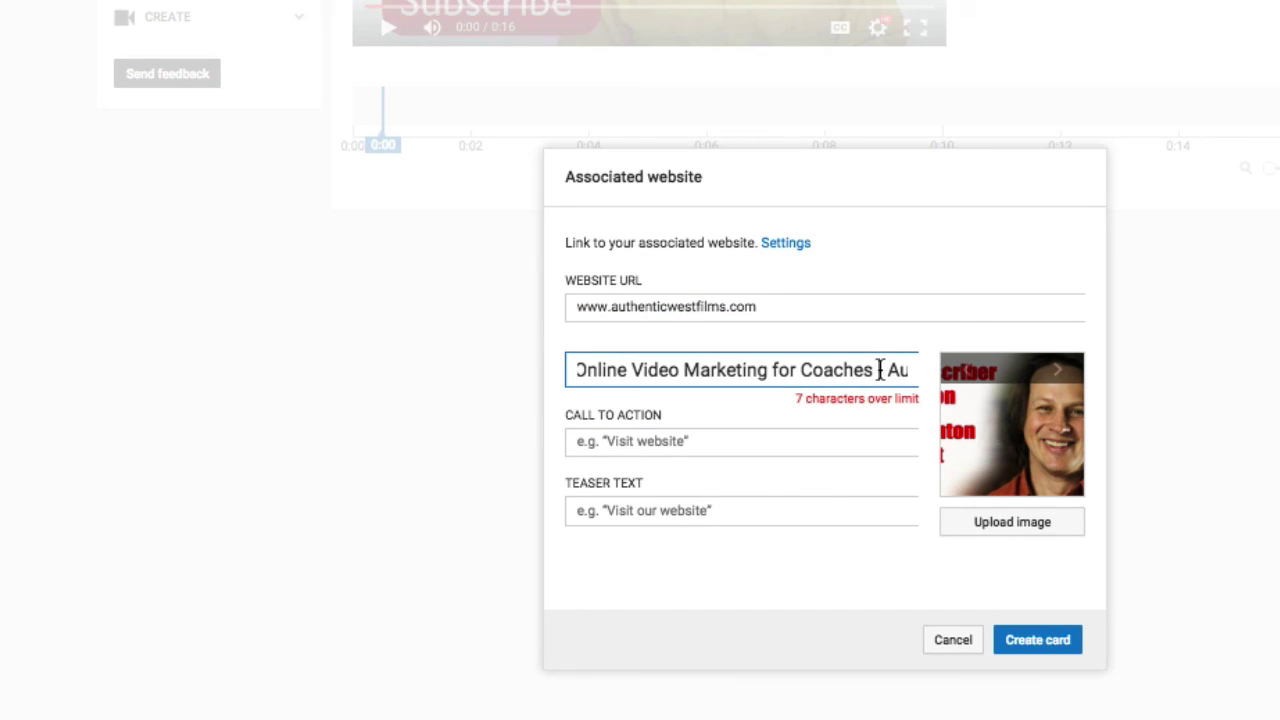
pyautogui.moveTo(880, 370); pyautogui.dragTo(1032, 370)
pyautogui.press('BackSpace')
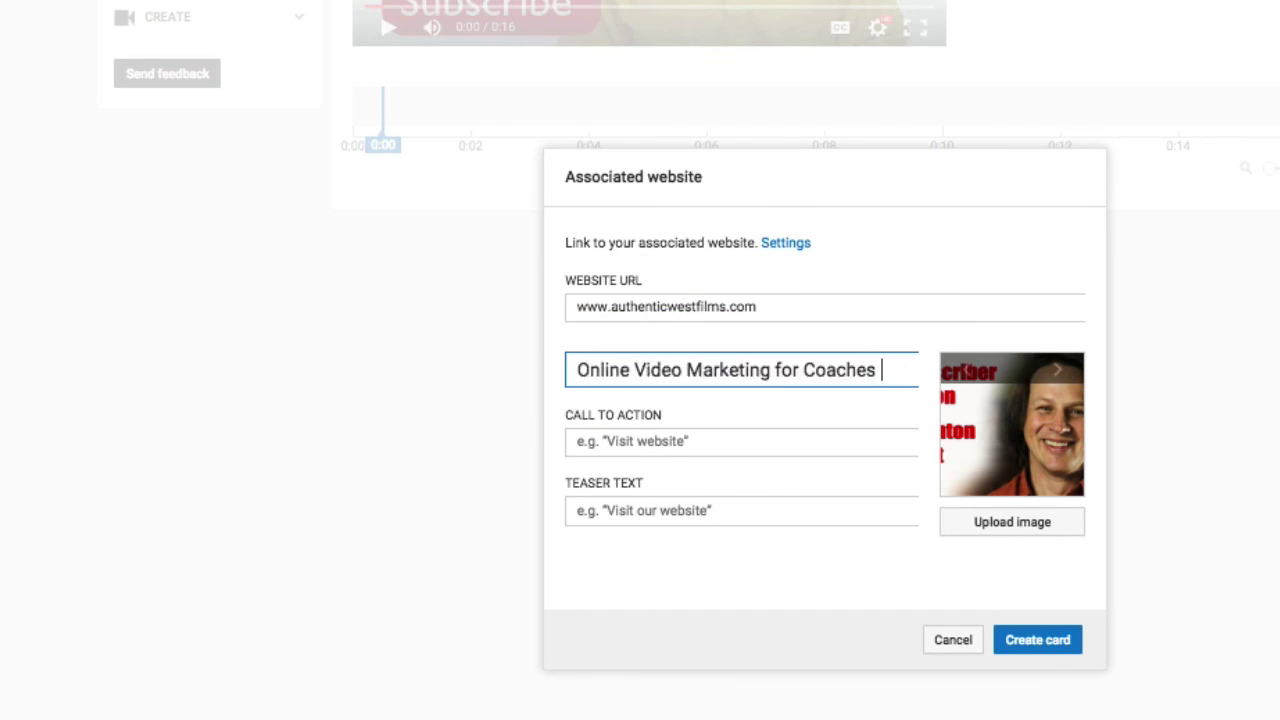
# Set call to action 'Visit Website' and teaser 'visit my website', then create the card
pyautogui.click(700, 450)
pyautogui.write('Visit Website')
pyautogui.click(1015, 641)
pyautogui.click(645, 514)
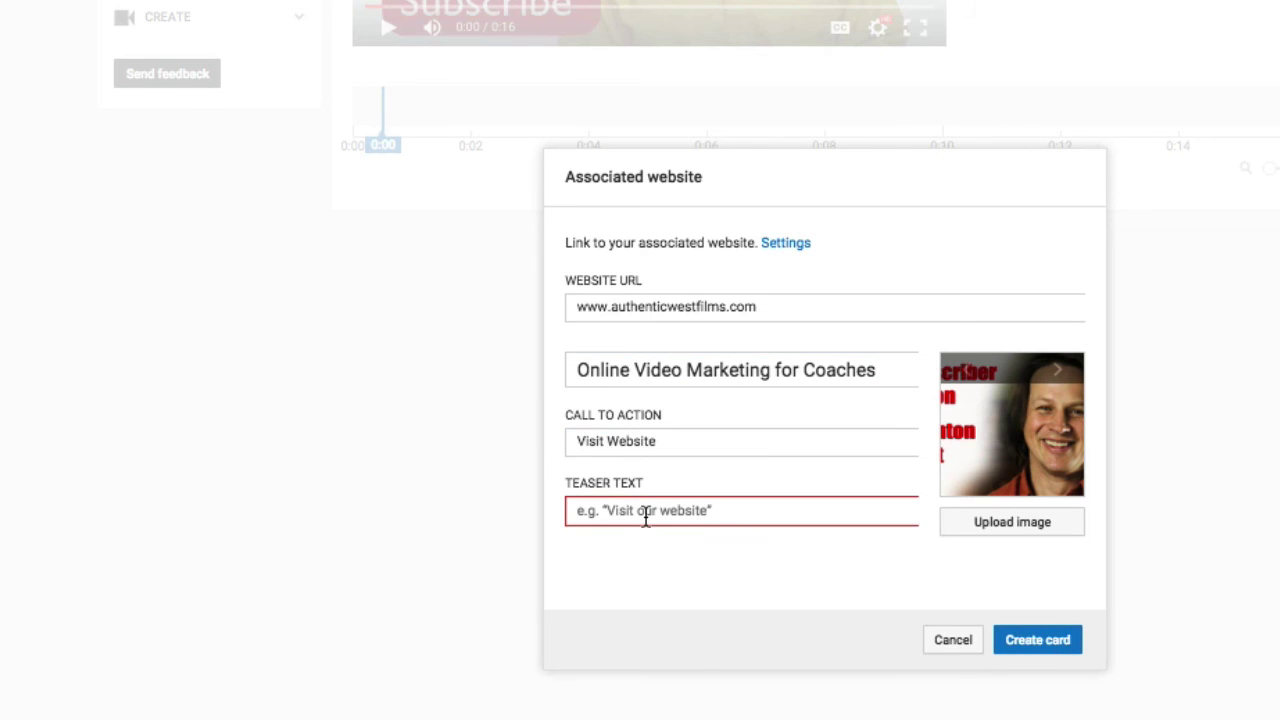
pyautogui.write('visit o')
pyautogui.press('BackSpace')
pyautogui.write('my website')
pyautogui.click(1046, 641)
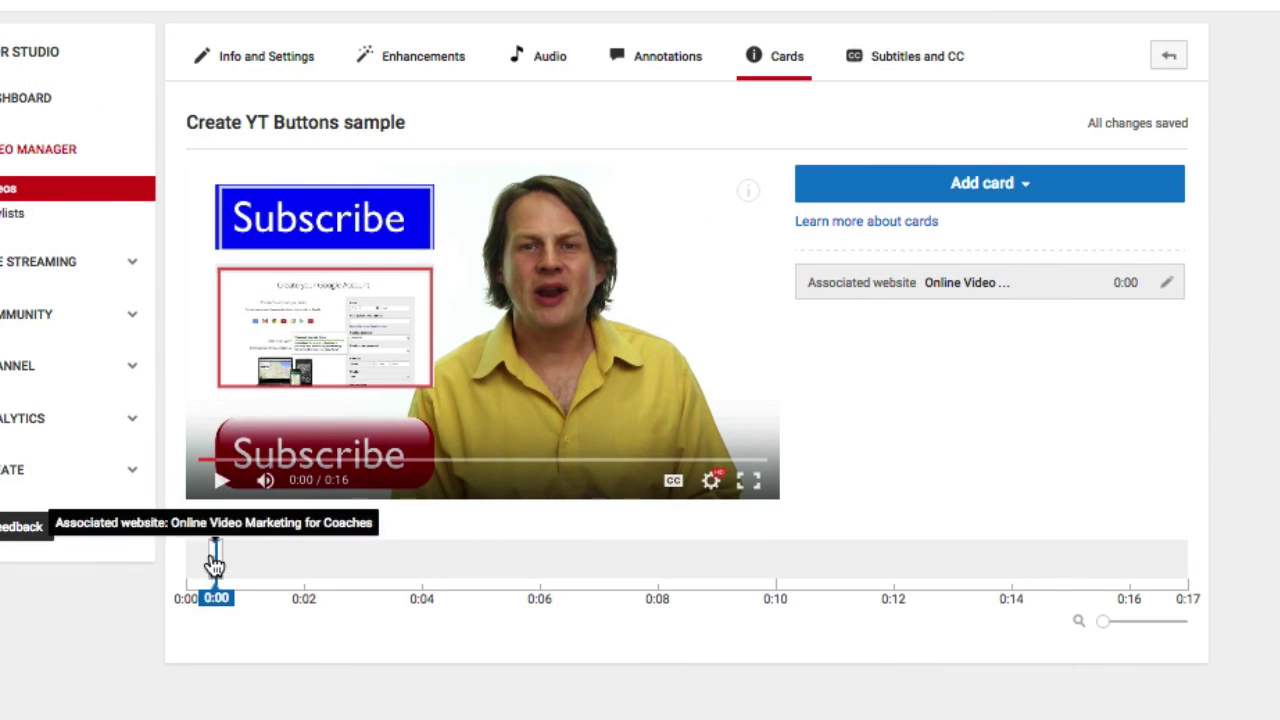
# Move the website card's start time to 0:02 and preview it in the video
pyautogui.moveTo(215, 555)
pyautogui.mouseDown()
pyautogui.moveTo(385, 560)
pyautogui.moveTo(266, 562)
pyautogui.mouseUp()
pyautogui.moveTo(350, 556); pyautogui.dragTo(314, 569)
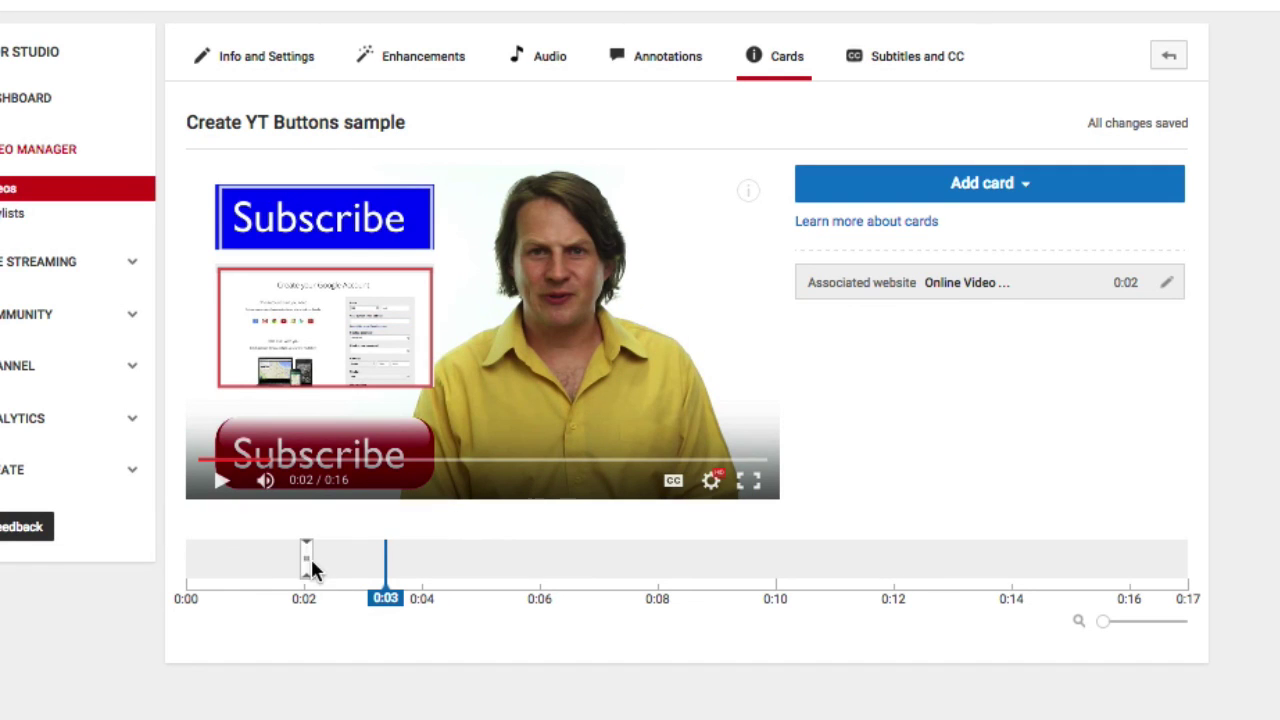
pyautogui.click(748, 192)
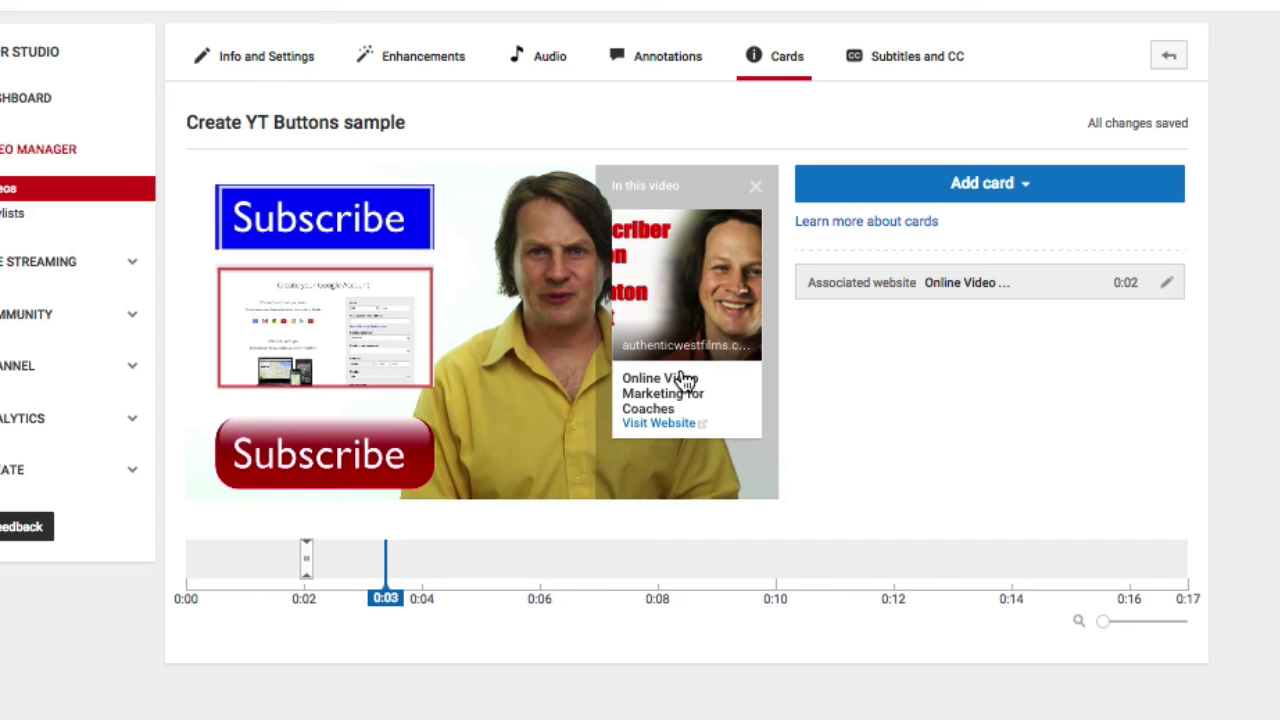
pyautogui.click(755, 187)
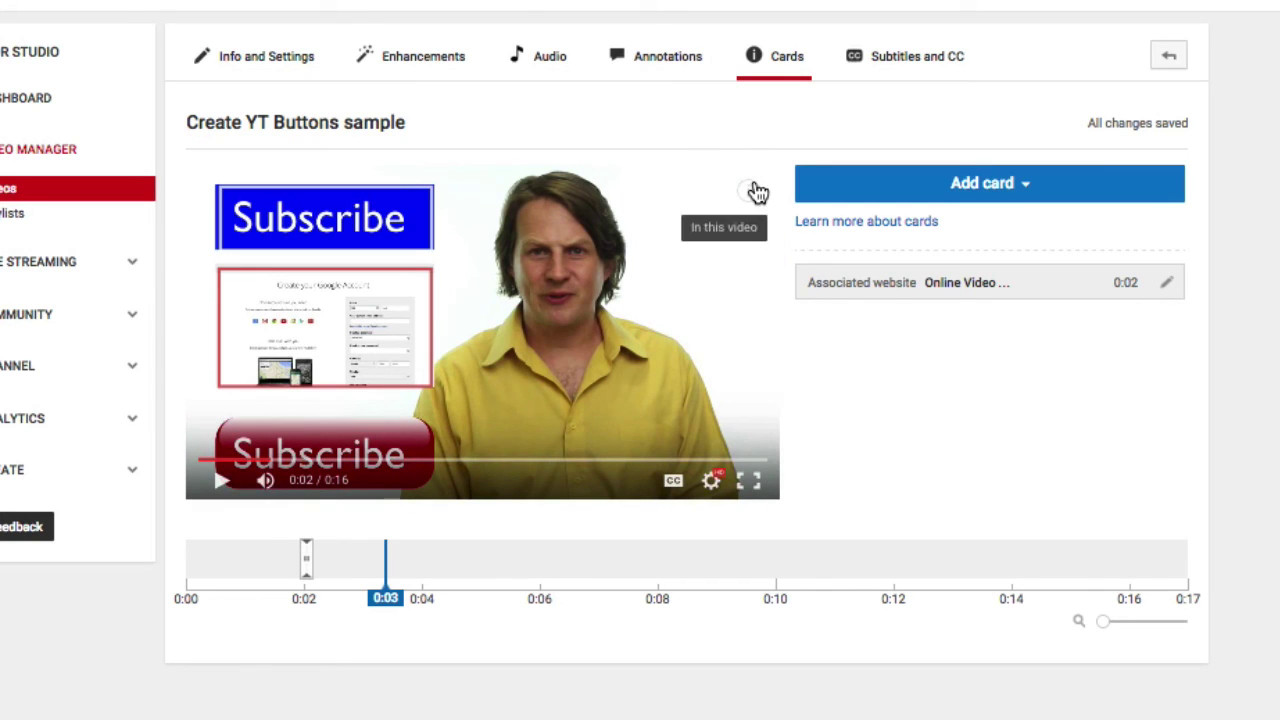